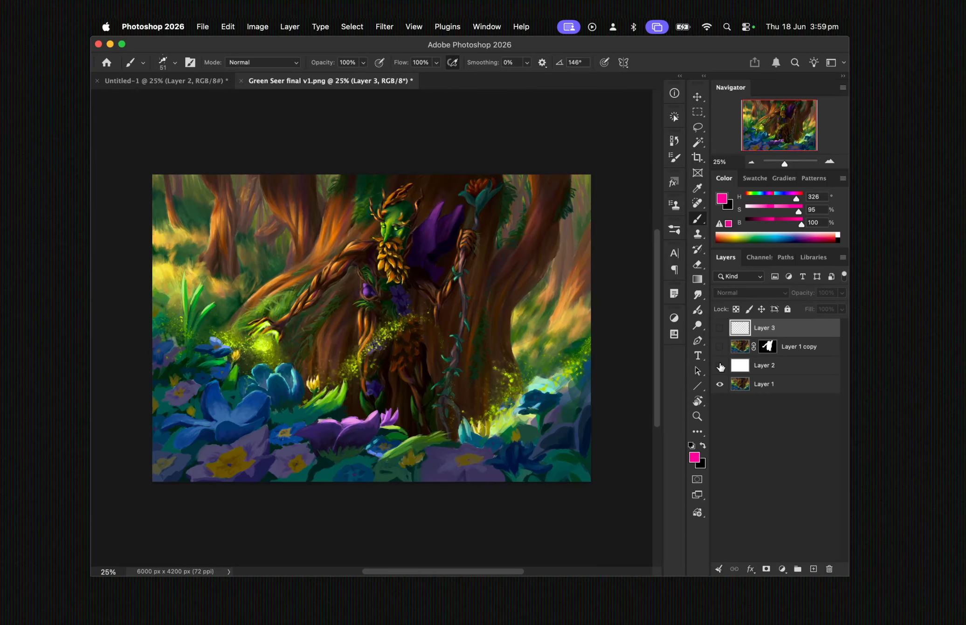
Show Layer 2 and the masked Layer 1 copy, and replace the old Layer 3 with a new empty layer
left_click(719, 366)
left_click(720, 346)
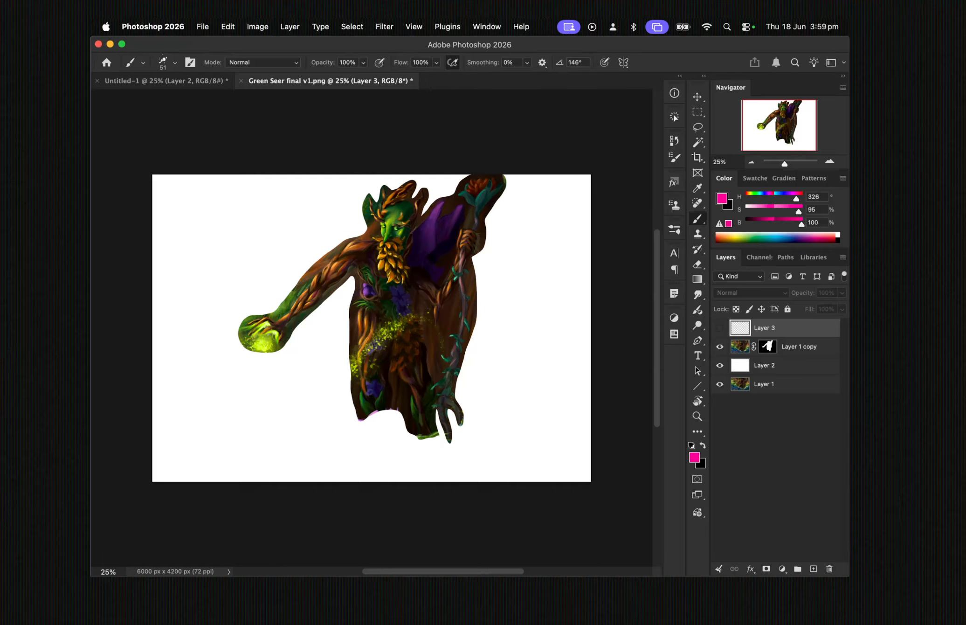
left_click_drag(785, 332, 830, 569)
left_click(814, 568)
Draw two pink arrows pointing at the figure's shoulder and at the braided outstretched arm
left_click_drag(339, 217, 347, 242)
left_click_drag(351, 227, 347, 240)
left_click_drag(299, 267, 309, 281)
left_click_drag(311, 265, 308, 281)
left_click_drag(294, 274, 308, 282)
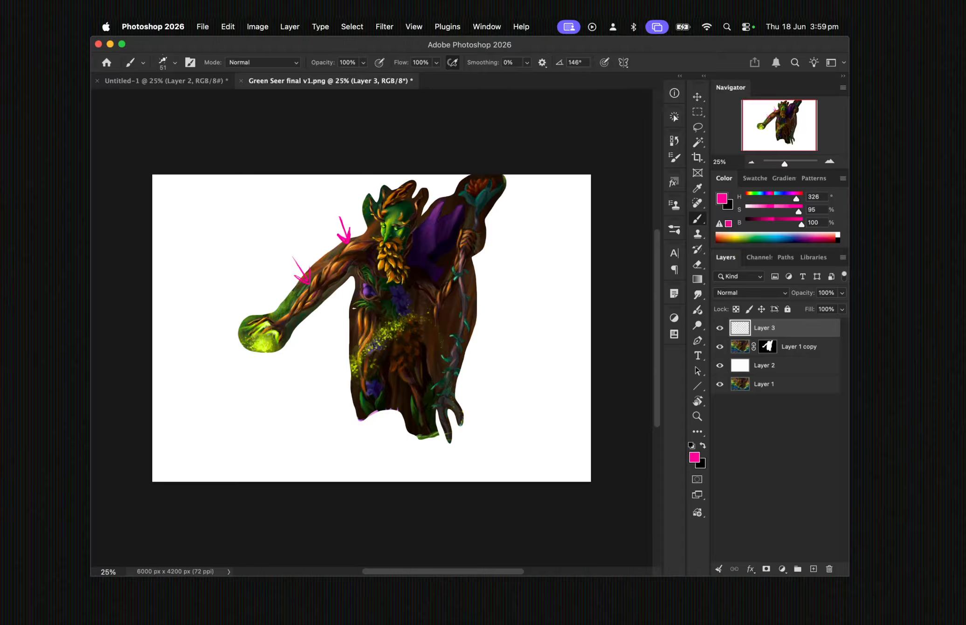
Annotate the figure in pink with arrows at the torso, hem and horn, and circle the leafy beard with an arrow pointing at it
left_click_drag(354, 308, 343, 318)
mouse_move(396, 393)
left_mouse_down()
mouse_move(385, 403)
mouse_move(393, 403)
left_mouse_up()
left_click_drag(428, 175, 413, 201)
left_click_drag(409, 193, 418, 196)
left_click_drag(345, 290, 373, 261)
left_click_drag(373, 261, 370, 272)
mouse_move(395, 241)
left_mouse_down()
mouse_move(377, 257)
mouse_move(400, 246)
left_mouse_up()
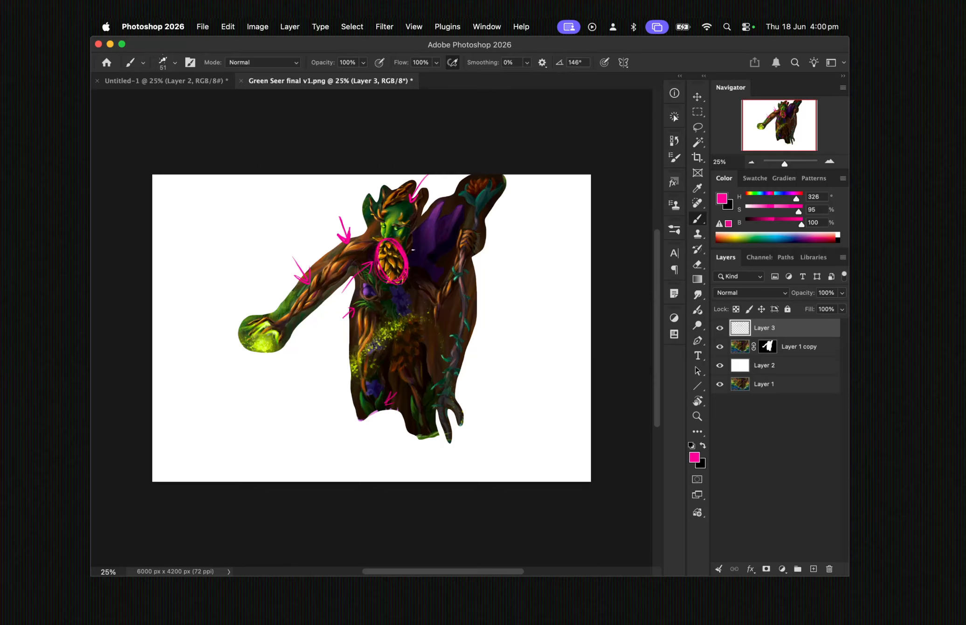
Draw two more pink arrows pointing at the side of the face and at the leafy crown
left_click_drag(425, 234, 412, 230)
left_click_drag(411, 229, 419, 226)
left_click_drag(384, 175, 383, 194)
left_click_drag(382, 194, 387, 186)
Hide Layer 3, Layer 1 copy and Layer 2 so only the original painting shows
left_click(720, 328)
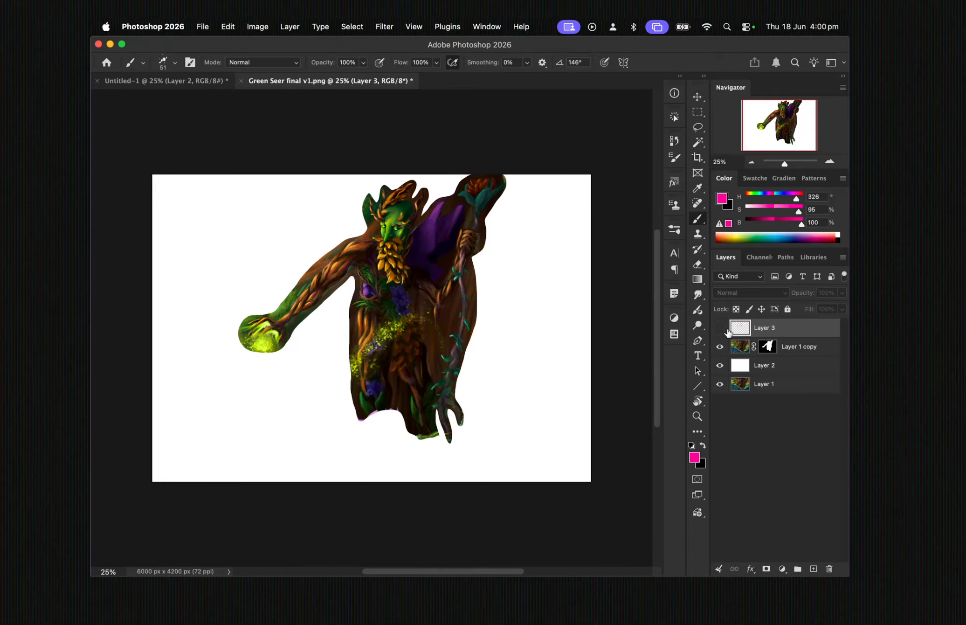
left_click(720, 347)
left_click(720, 365)
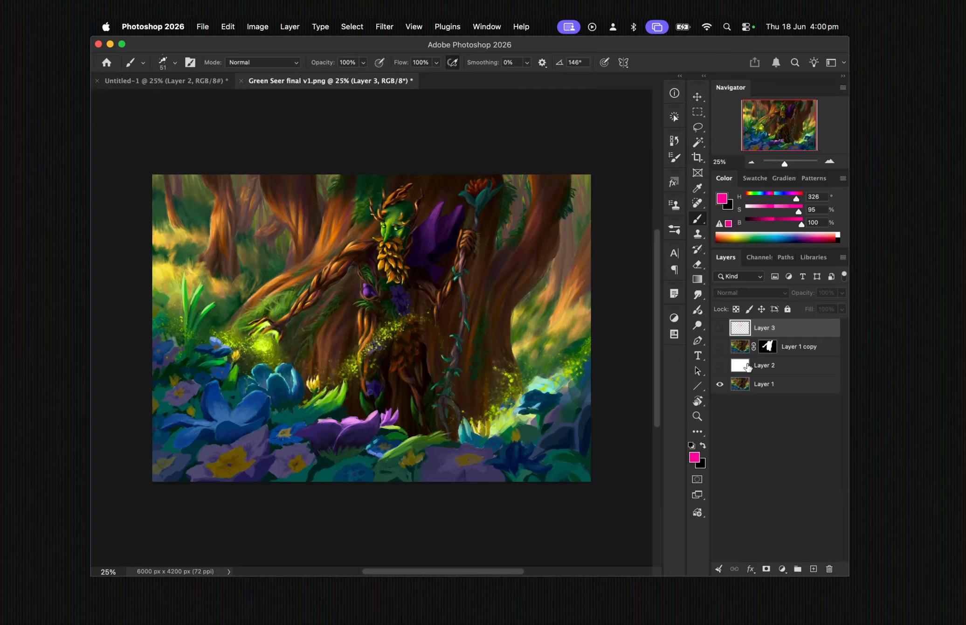
On a new layer above Layer 1, paint the green face with dark brown sampled from the robe and set the layer's blending mode to Color
left_click(765, 384)
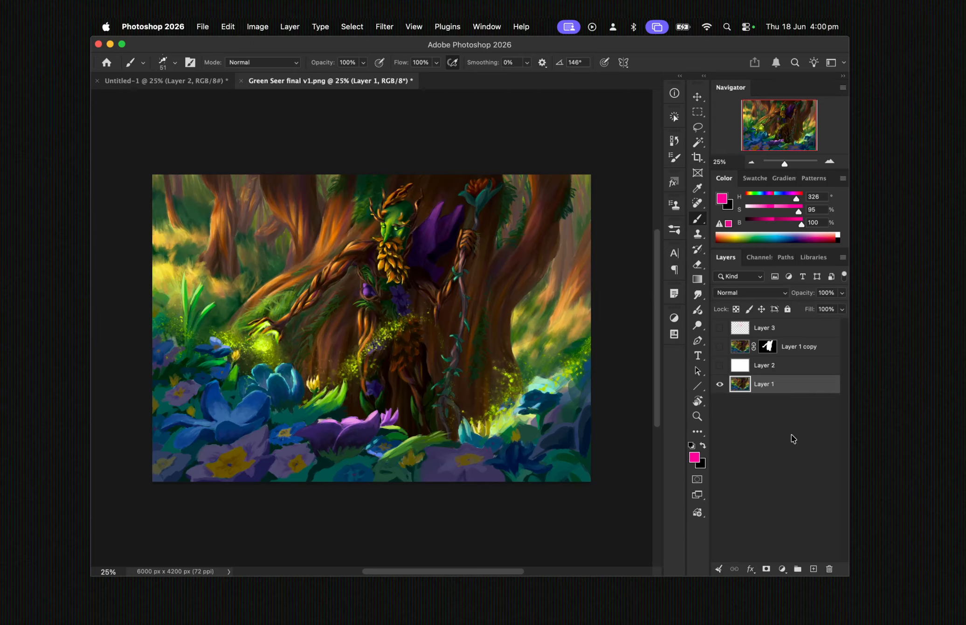
left_click(814, 569)
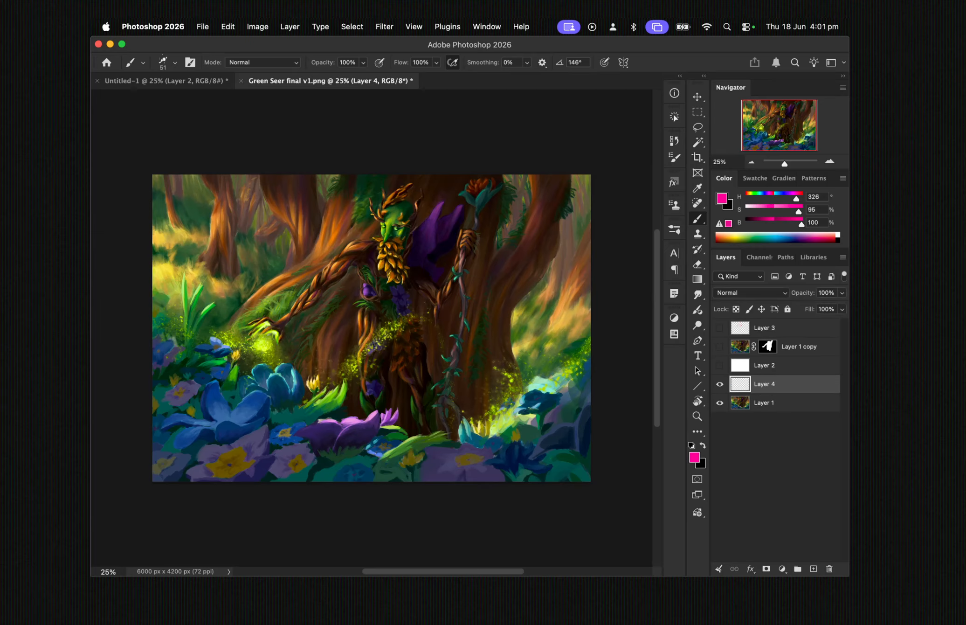
key("i")
left_click_drag(416, 364, 426, 330)
key("b")
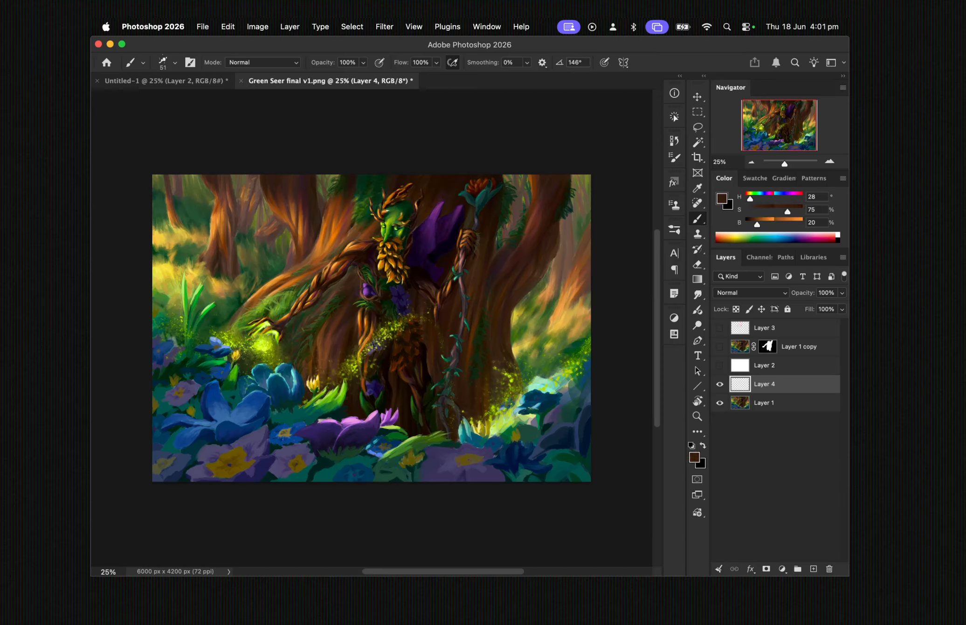
mouse_move(387, 205)
left_mouse_down()
mouse_move(387, 229)
mouse_move(411, 213)
left_mouse_up()
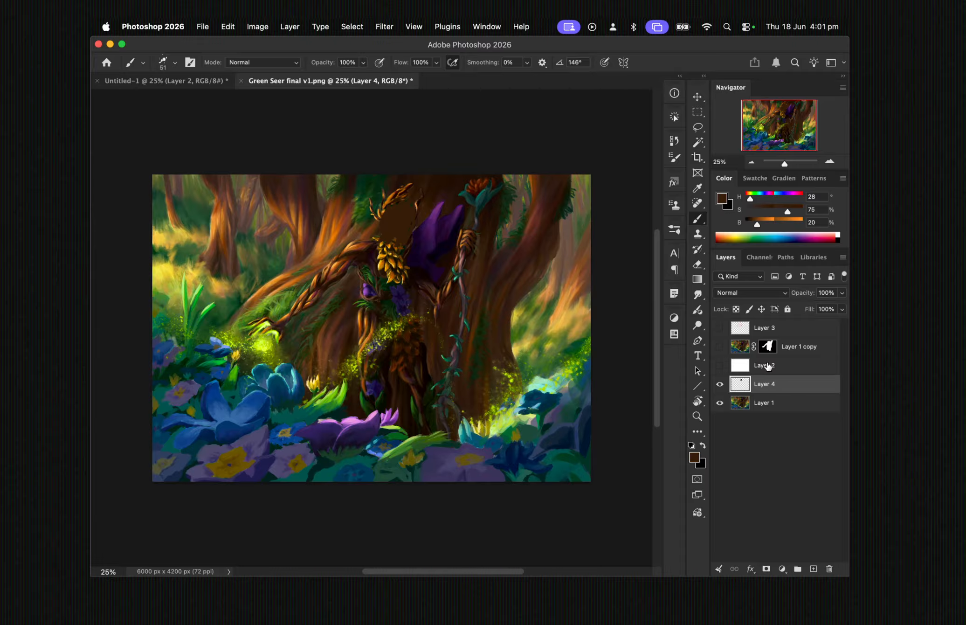
left_click(752, 294)
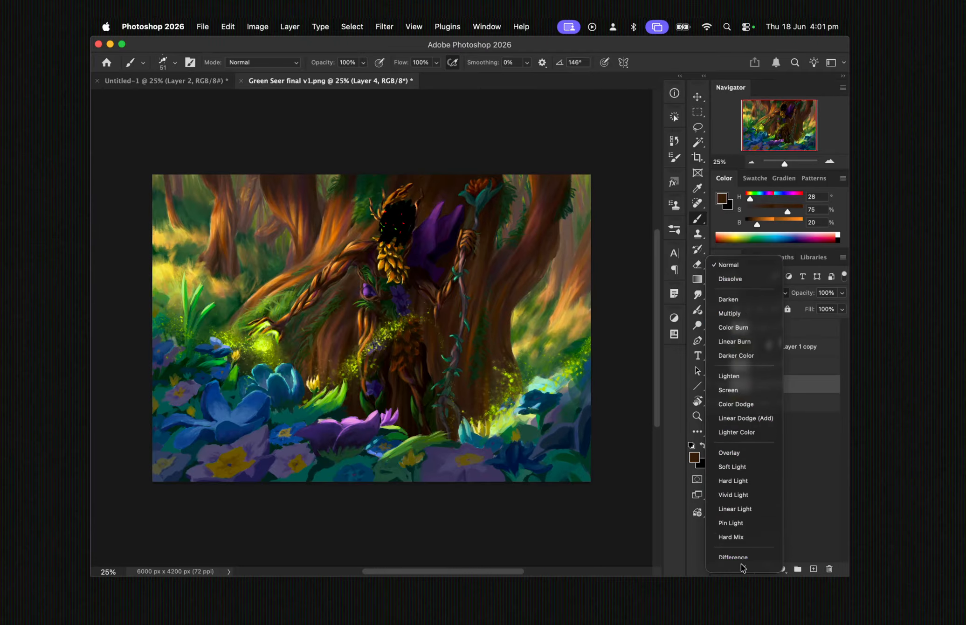
left_click(741, 553)
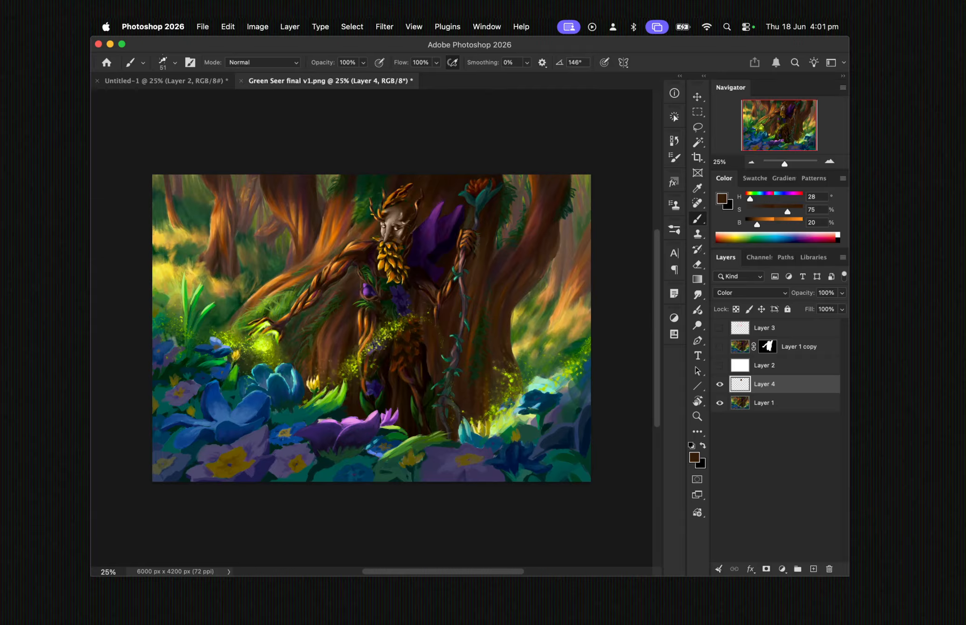
On a new layer, draw bright pink arrows (H 337, S 94, B 93) pointing at the staff and the chest flowers
left_click(813, 569)
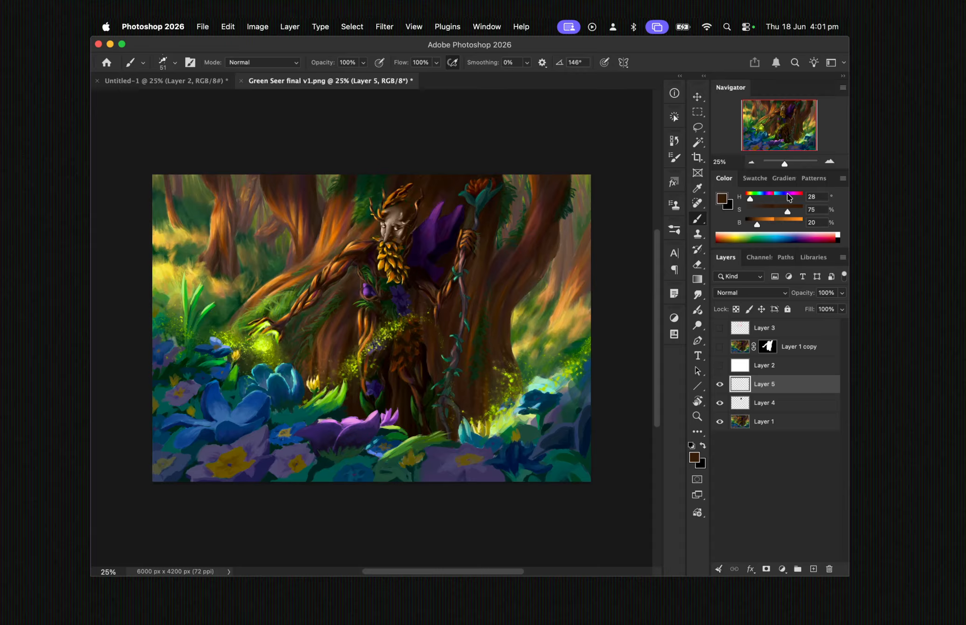
left_click(798, 197)
left_click(798, 210)
left_click(798, 223)
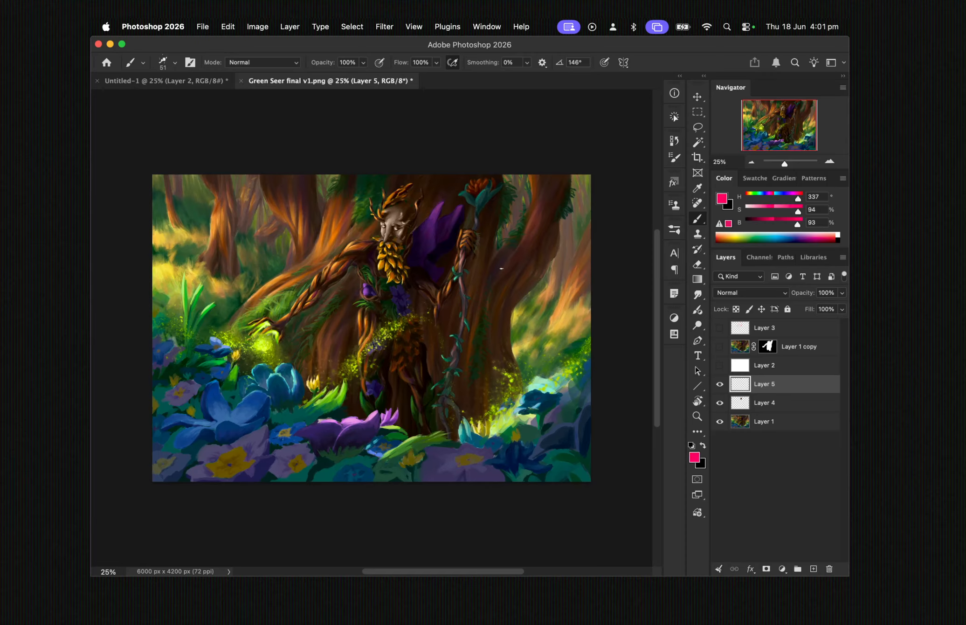
mouse_move(555, 247)
left_mouse_down()
mouse_move(498, 276)
mouse_move(491, 295)
mouse_move(519, 284)
left_mouse_up()
left_click_drag(315, 361, 383, 303)
mouse_move(384, 304)
left_mouse_down()
mouse_move(358, 315)
mouse_move(378, 327)
left_mouse_up()
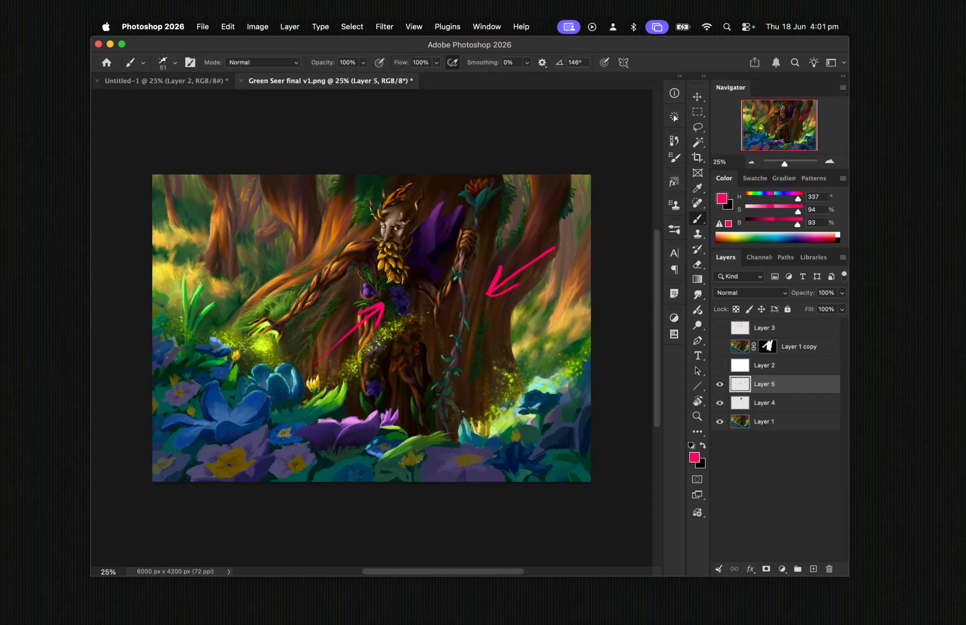
Hide Layers 5 and 4, and add a new layer above Layer 3
left_click_drag(719, 384, 719, 403)
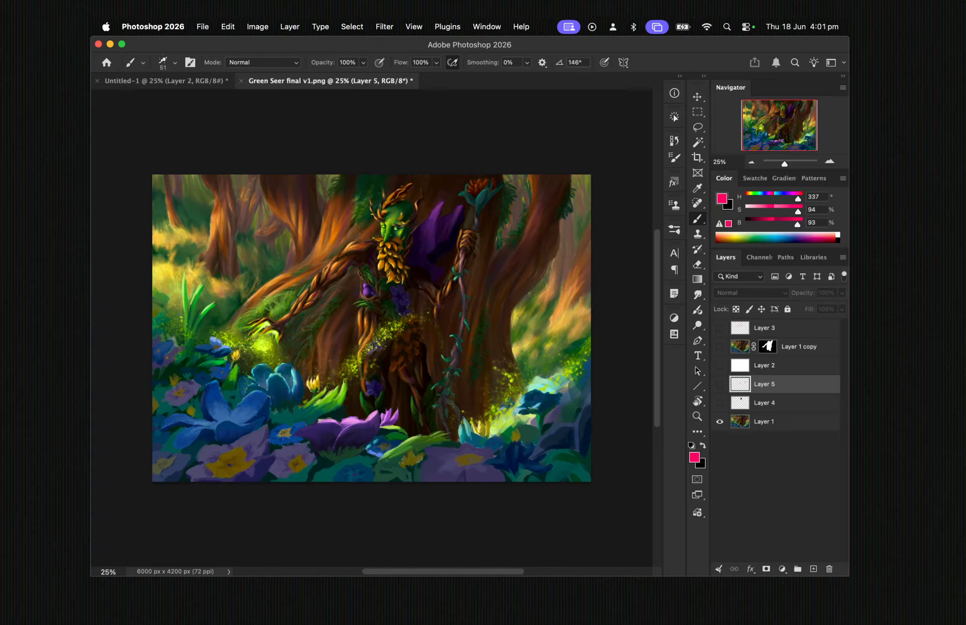
left_click(791, 332)
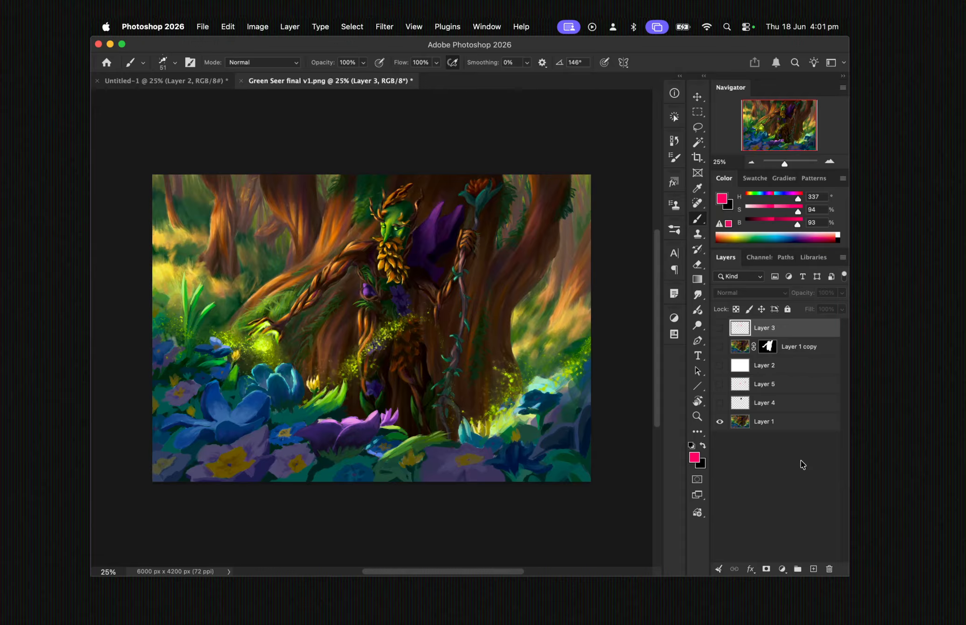
left_click(814, 568)
Draw pink arrows at the purple shoulder leaf, the chest flowers, the torso and the lower robe, and hide the arrow layer
left_click_drag(440, 183, 430, 205)
left_click_drag(429, 205, 439, 201)
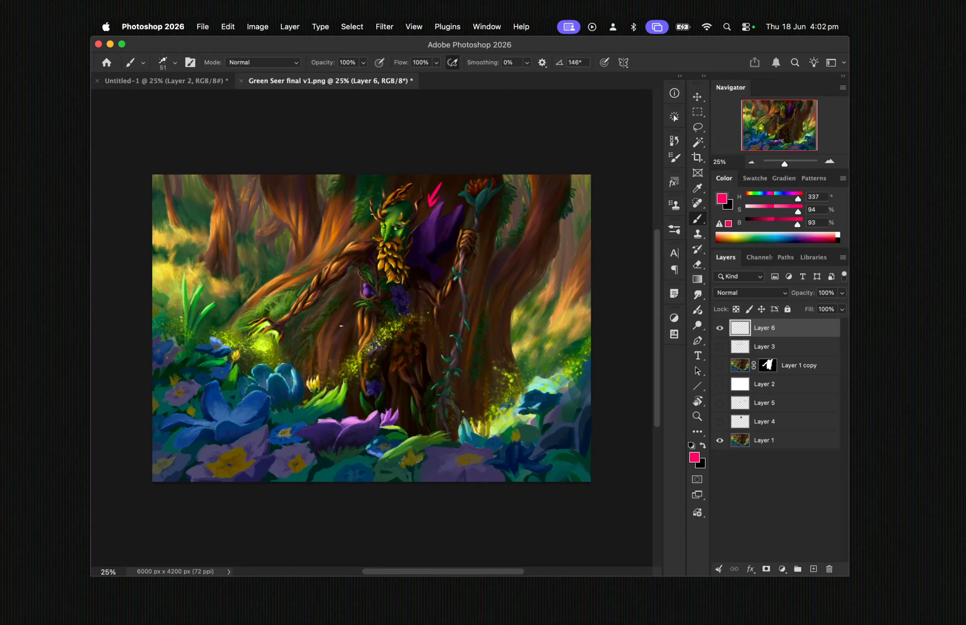
left_click_drag(341, 325, 377, 278)
left_click_drag(376, 278, 375, 290)
left_click_drag(344, 359, 378, 310)
left_click_drag(377, 310, 378, 323)
left_click_drag(440, 348, 435, 376)
mouse_move(429, 365)
left_mouse_down()
mouse_move(435, 377)
mouse_move(441, 367)
left_mouse_up()
left_click(719, 327)
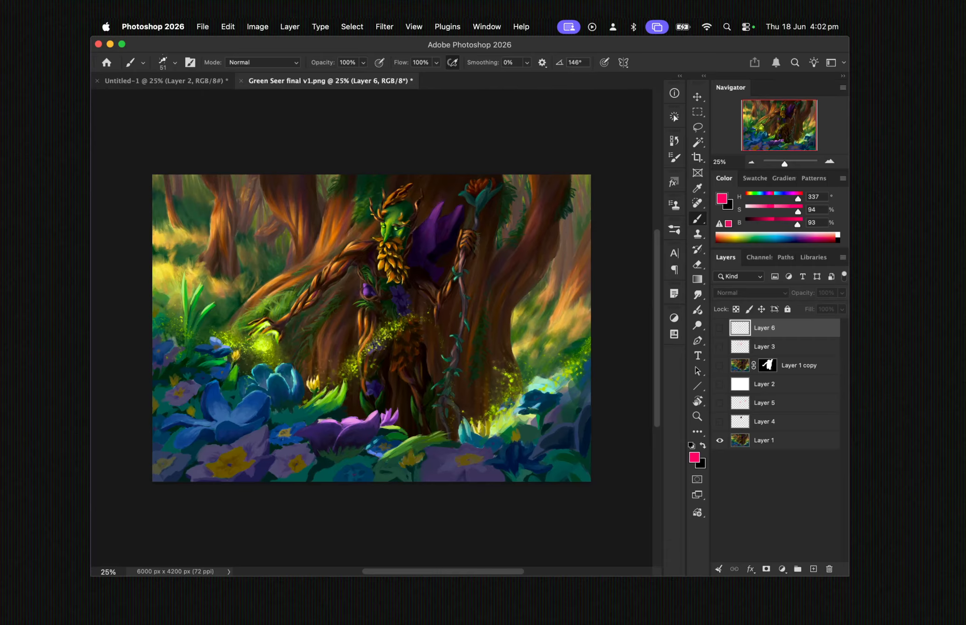
On a new layer above Layer 1, paint over the leaves and purple flowers on the torso with dark brown sampled from the body
left_click(772, 439)
left_click(814, 568)
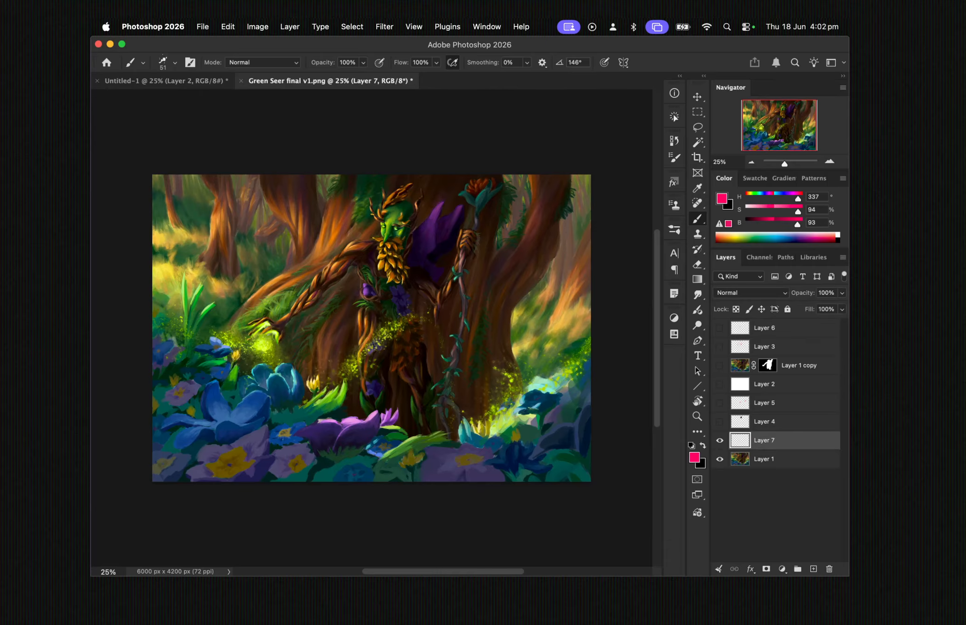
key("i")
left_click_drag(375, 318, 379, 315)
key("b")
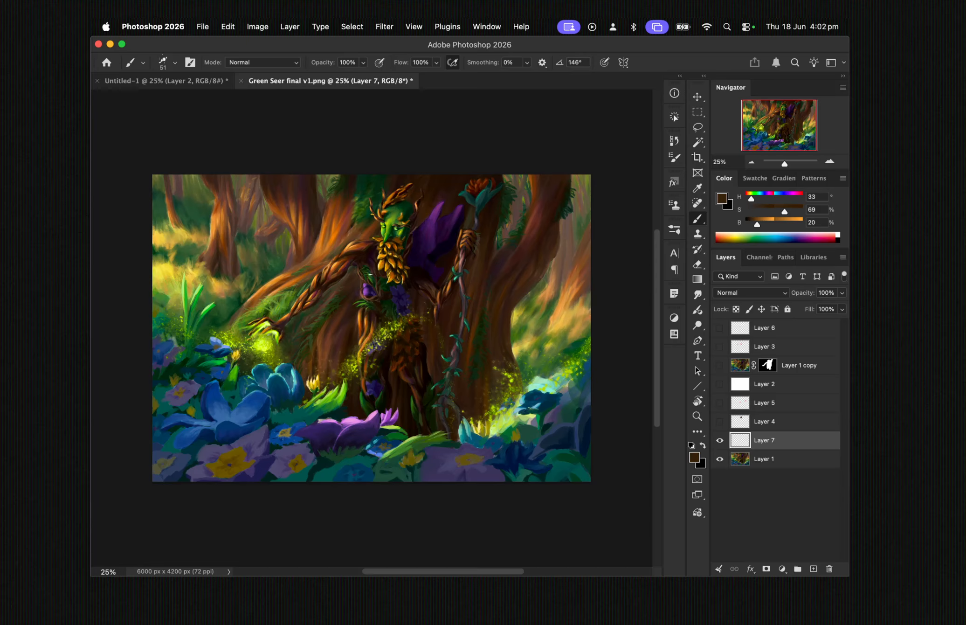
left_click_drag(370, 274, 361, 267)
left_click_drag(400, 309, 409, 295)
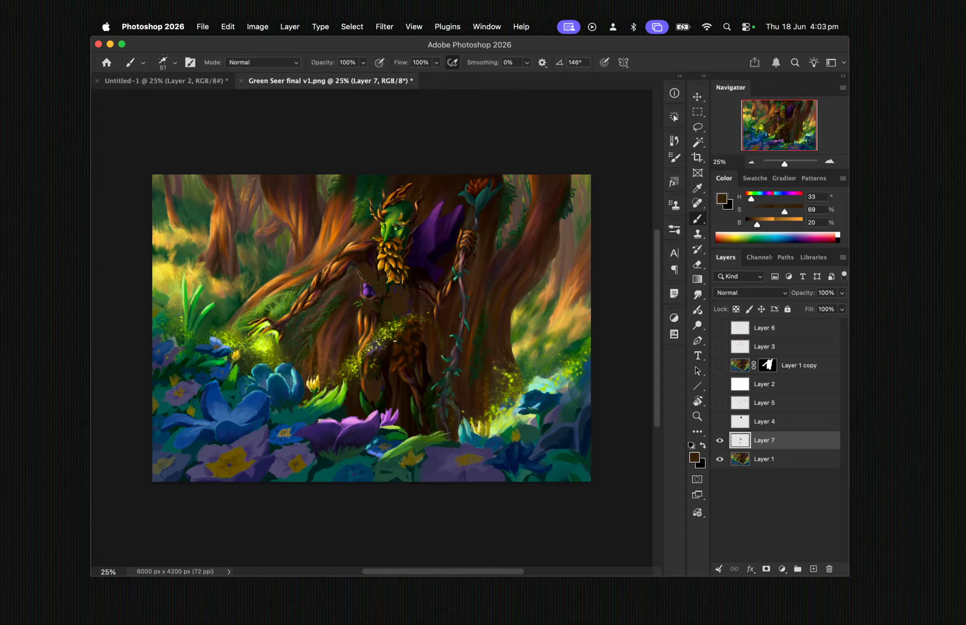
Sample green from the leaf beside the lower robe and paint green leaves around the hem
key("i")
left_click(367, 402)
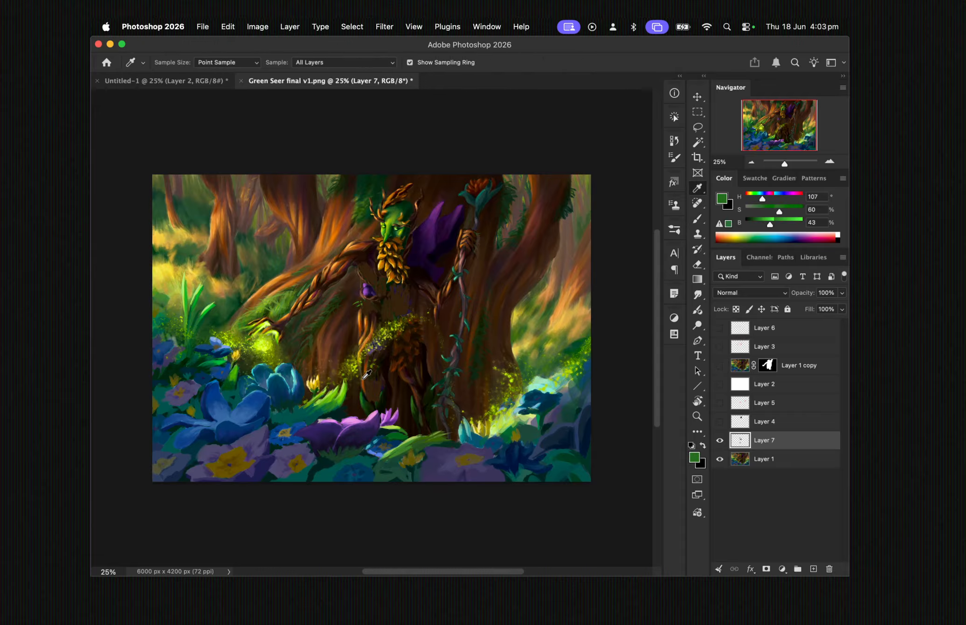
key("b")
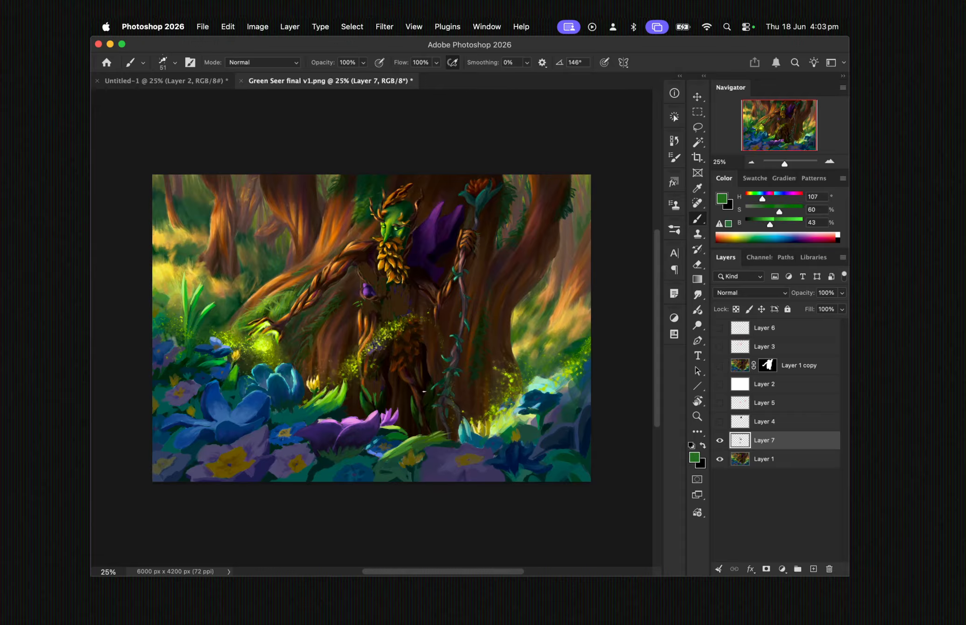
mouse_move(421, 386)
left_mouse_down()
mouse_move(426, 425)
mouse_move(417, 399)
left_mouse_up()
Paint small green leaves along the outstretched arm and the arm and hand holding the staff
mouse_move(314, 298)
left_mouse_down()
mouse_move(293, 297)
mouse_move(289, 322)
left_mouse_up()
left_click_drag(325, 290, 324, 302)
mouse_move(443, 292)
left_mouse_down()
mouse_move(447, 304)
mouse_move(468, 267)
left_mouse_up()
mouse_move(473, 250)
left_mouse_down()
mouse_move(472, 260)
mouse_move(482, 253)
left_mouse_up()
mouse_move(476, 254)
left_mouse_down()
mouse_move(476, 267)
mouse_move(472, 254)
left_mouse_up()
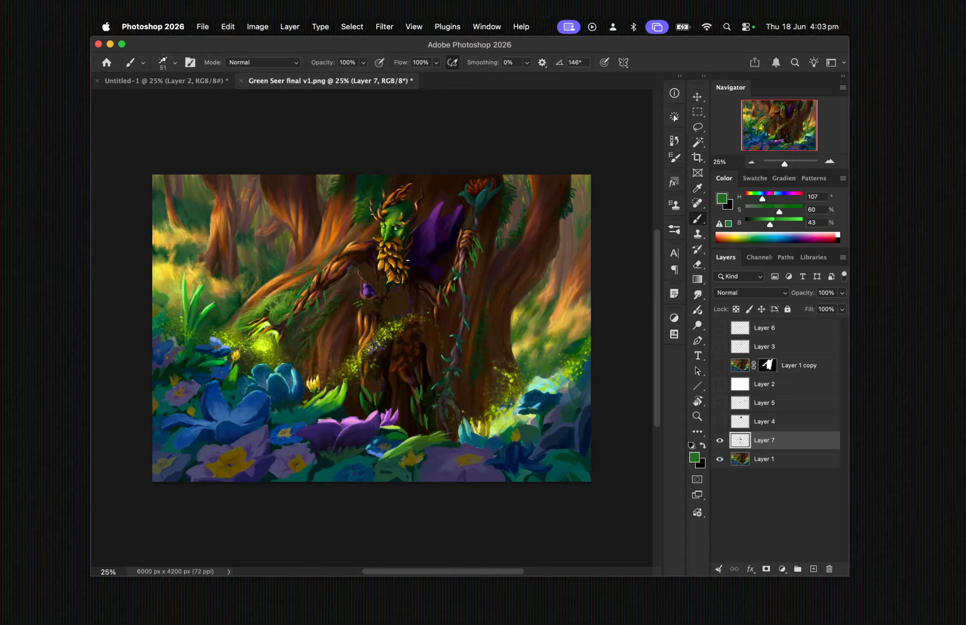
Show the brown face layer, Layer 4, and add a new layer above it
left_click(720, 421)
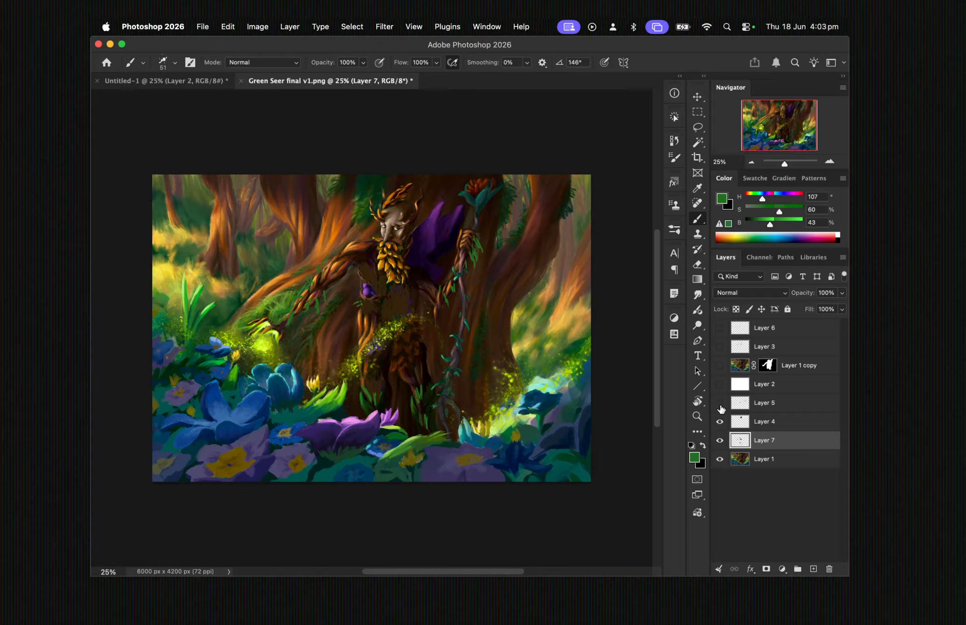
left_click_drag(419, 203, 413, 220)
left_click(770, 422)
left_click(814, 568)
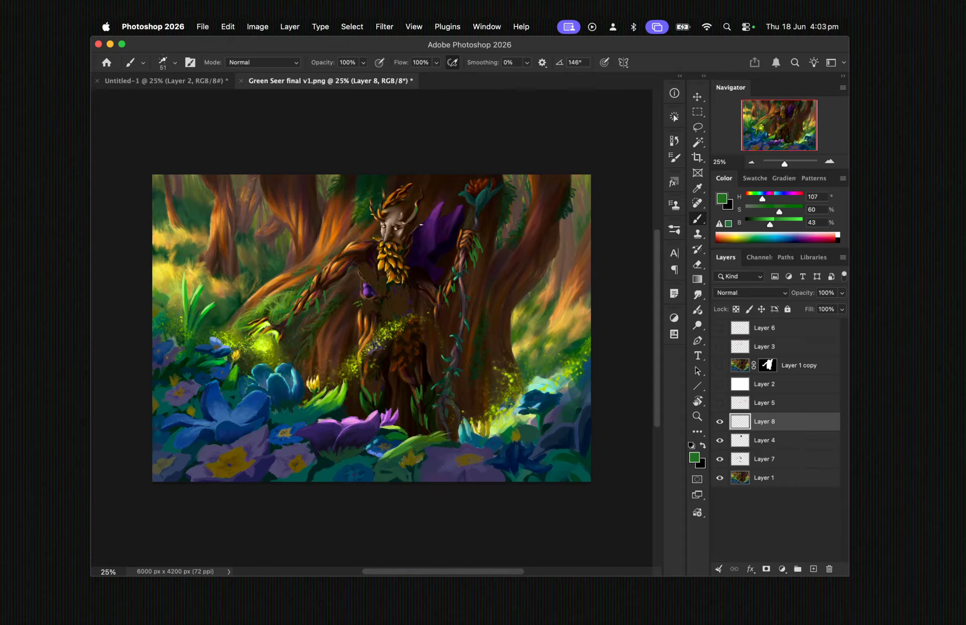
Paint green over the crown leaves, brows and leafy beard
mouse_move(411, 220)
left_mouse_down()
mouse_move(417, 204)
mouse_move(394, 193)
mouse_move(406, 192)
left_mouse_up()
mouse_move(398, 223)
left_mouse_down()
mouse_move(408, 219)
mouse_move(382, 215)
mouse_move(396, 252)
mouse_move(377, 264)
mouse_move(395, 262)
left_mouse_up()
mouse_move(387, 243)
left_mouse_down()
mouse_move(376, 247)
mouse_move(381, 271)
left_mouse_up()
mouse_move(391, 259)
left_mouse_down()
mouse_move(387, 271)
mouse_move(403, 285)
left_mouse_up()
left_click_drag(394, 274, 394, 289)
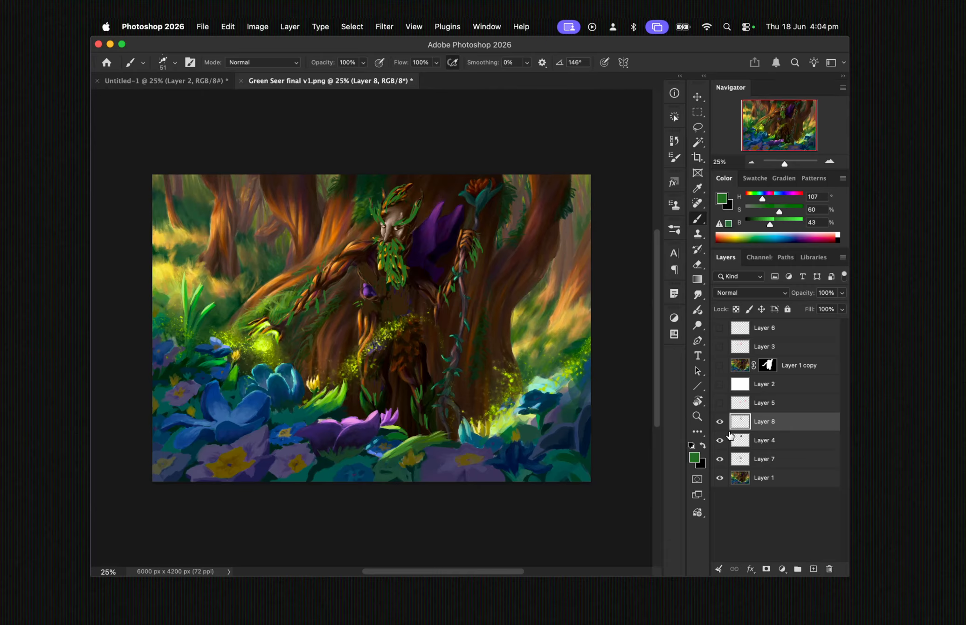
Hide Layers 8, 4 and 7, and add a new layer directly above Layer 1
left_click_drag(720, 422, 724, 462)
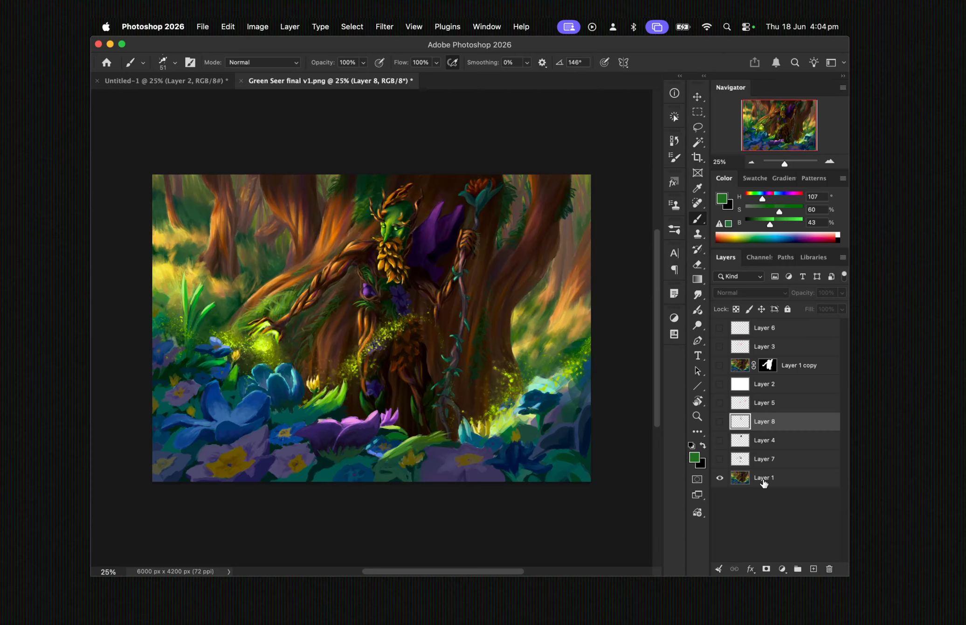
left_click(764, 482)
left_click(814, 569)
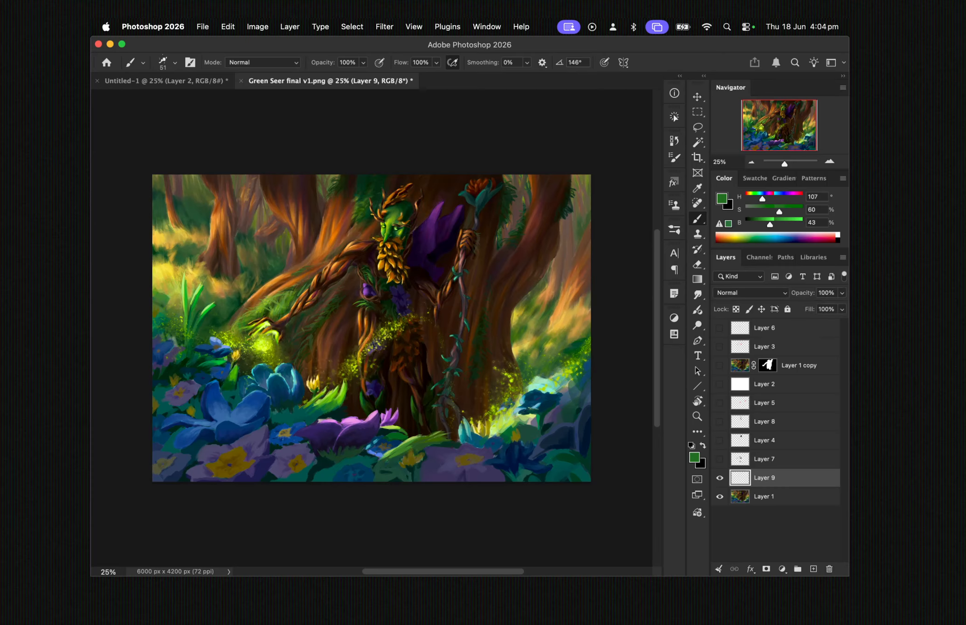
Cover the new layer with a white foreground gradient and set its blending mode to Color to desaturate the painting
key("d")
key("x")
key("g")
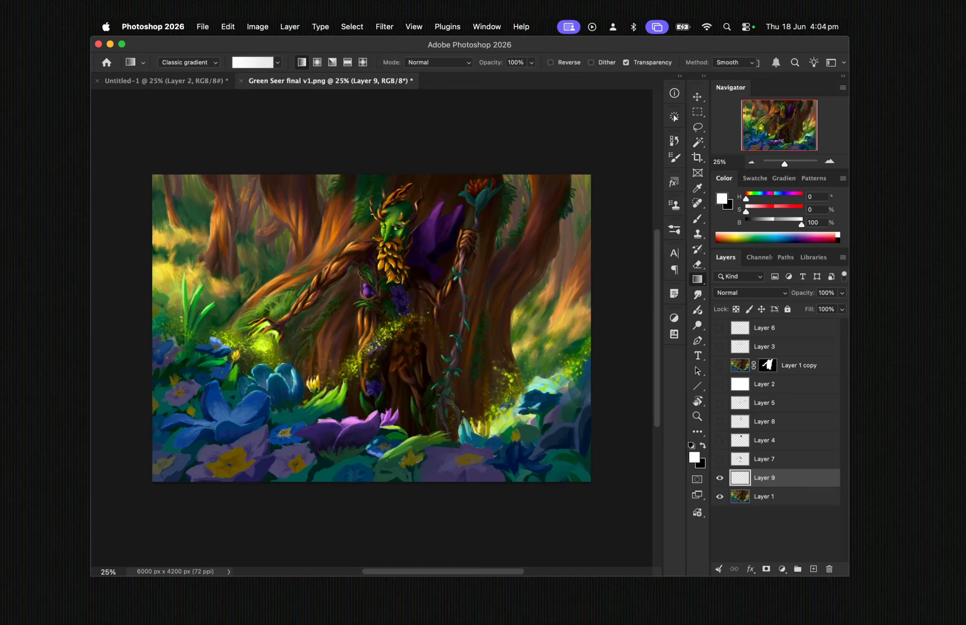
left_click_drag(606, 308, 627, 295)
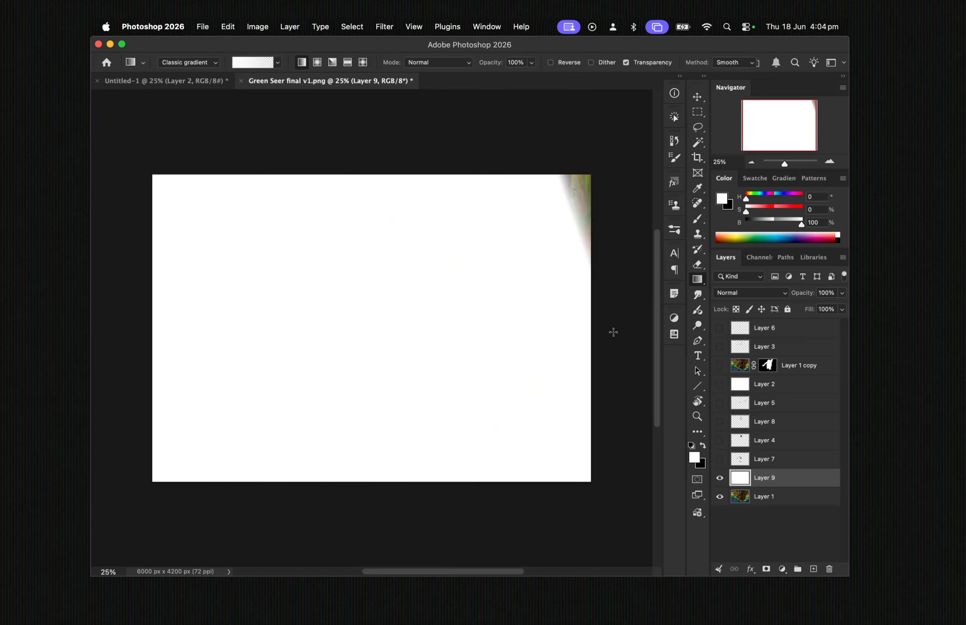
left_click(745, 293)
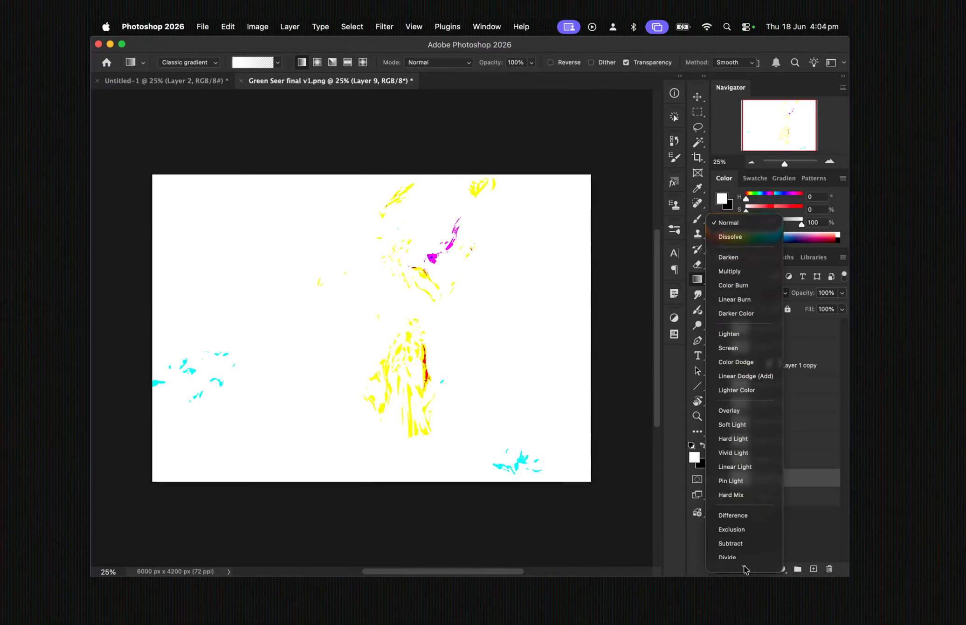
left_click(745, 550)
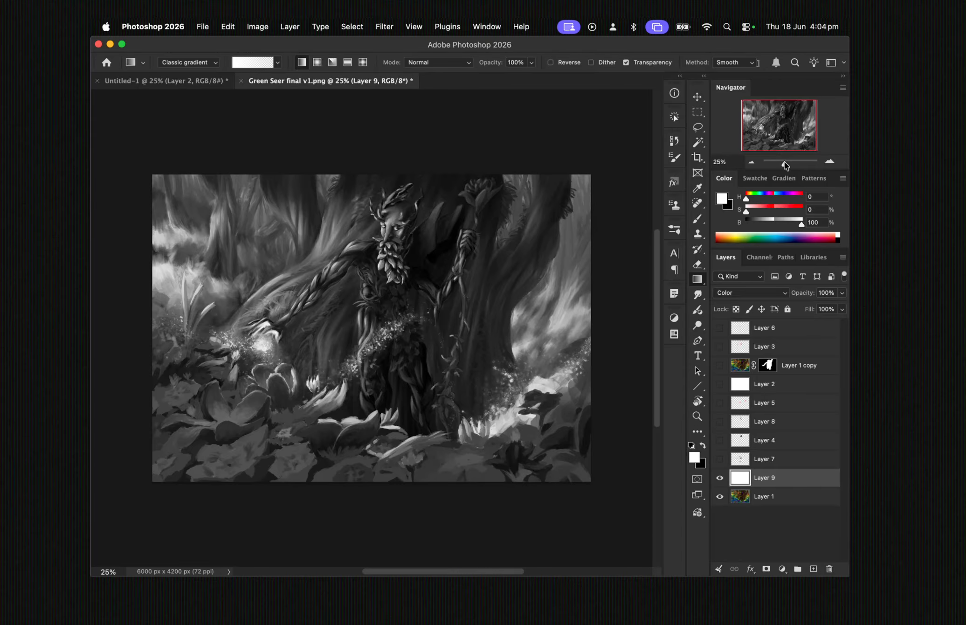
Add a layer above Layer 9 and paint the background openings on both sides of the tree in sampled 29% gray with a 250 px brush
left_click_drag(785, 163, 781, 163)
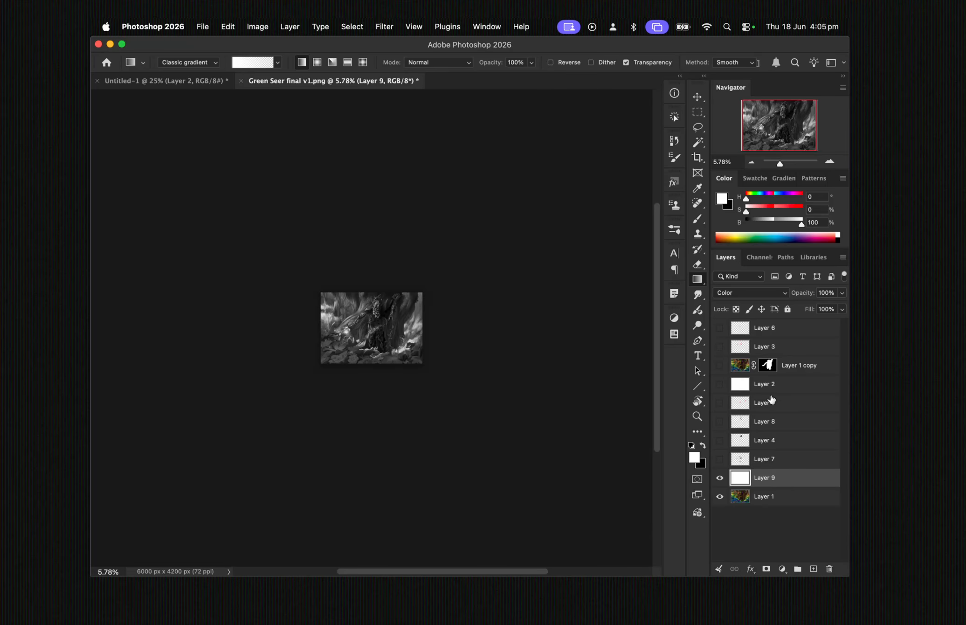
left_click(813, 570)
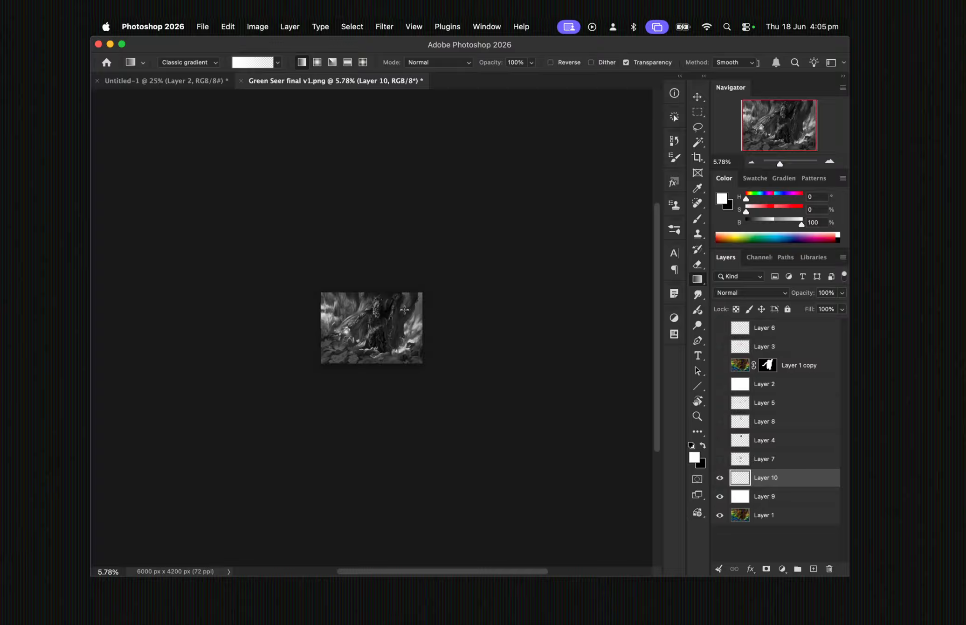
key("i")
left_click(420, 304)
key("b")
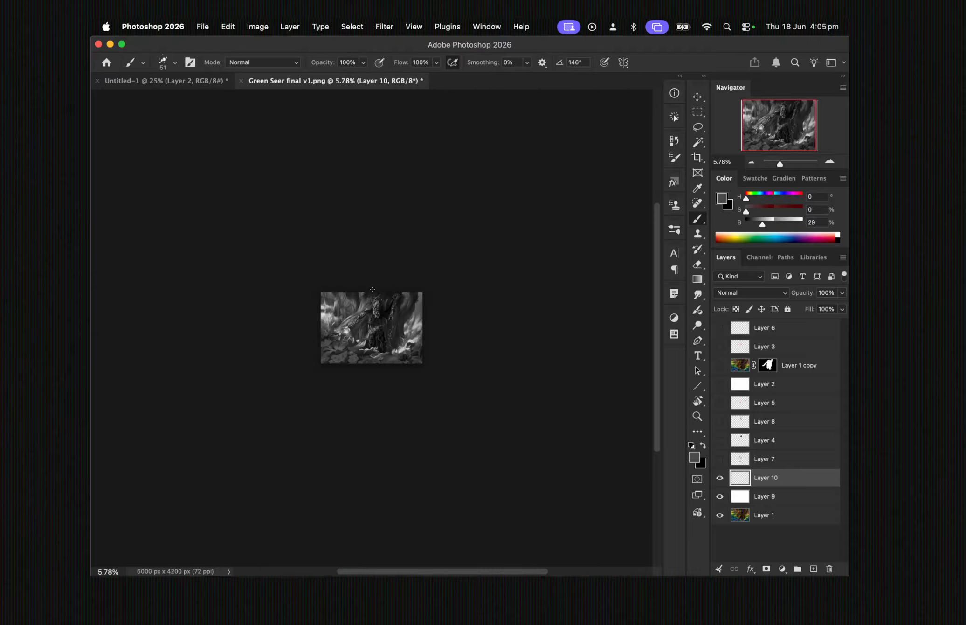
key("bracketright")
key("bracketright")
key("bracketright")
key("bracketright")
key("bracketright")
key("bracketright")
key("bracketright")
key("bracketright")
key("bracketright")
key("bracketright")
left_click_drag(339, 318, 319, 325)
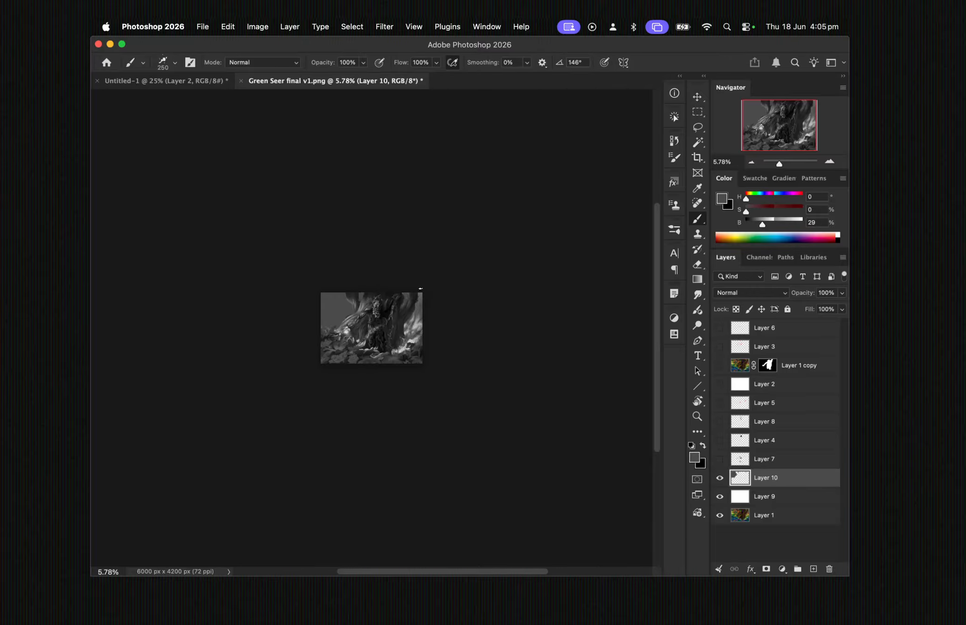
mouse_move(421, 293)
left_mouse_down()
mouse_move(405, 332)
mouse_move(416, 333)
left_mouse_up()
left_click_drag(419, 312, 407, 289)
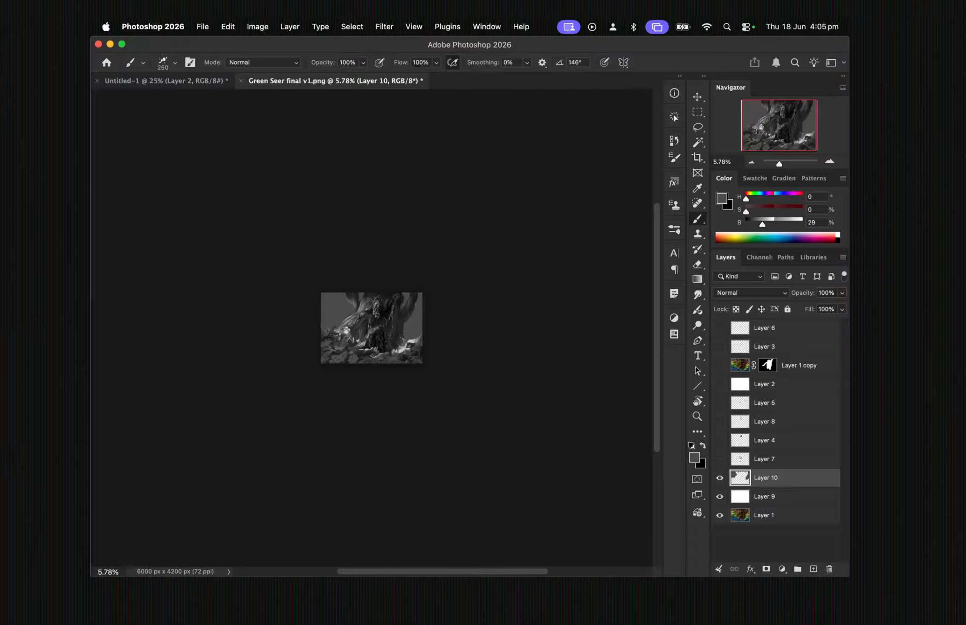
Set the gray background layer's blending mode to Screen and compare the painting with and without it
left_click(763, 293)
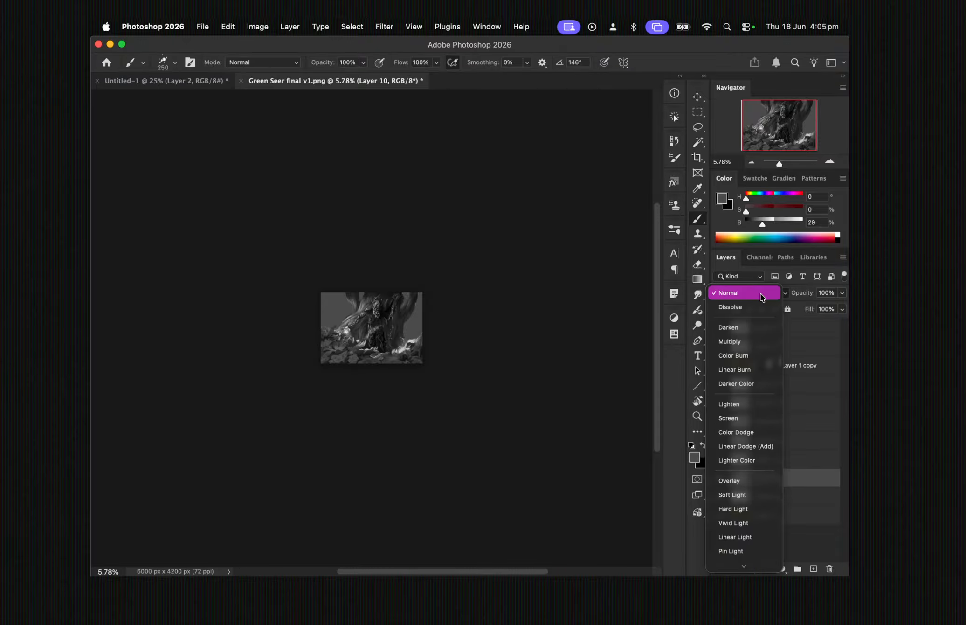
left_click(746, 417)
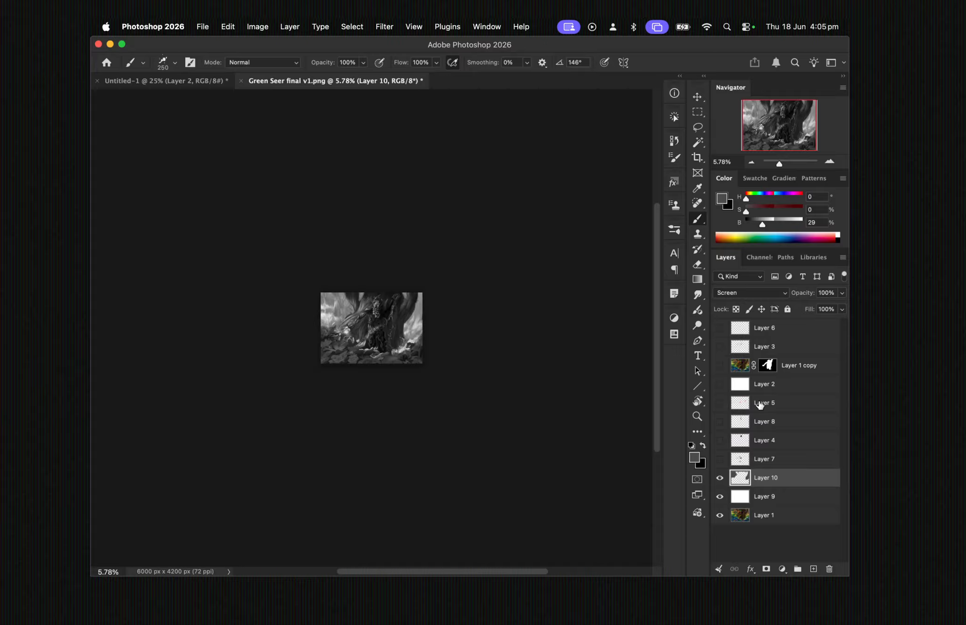
left_click(719, 479)
left_click(720, 481)
Add a new layer on top of Layer 10 and paint the whole foreground foliage solid black
left_click(813, 569)
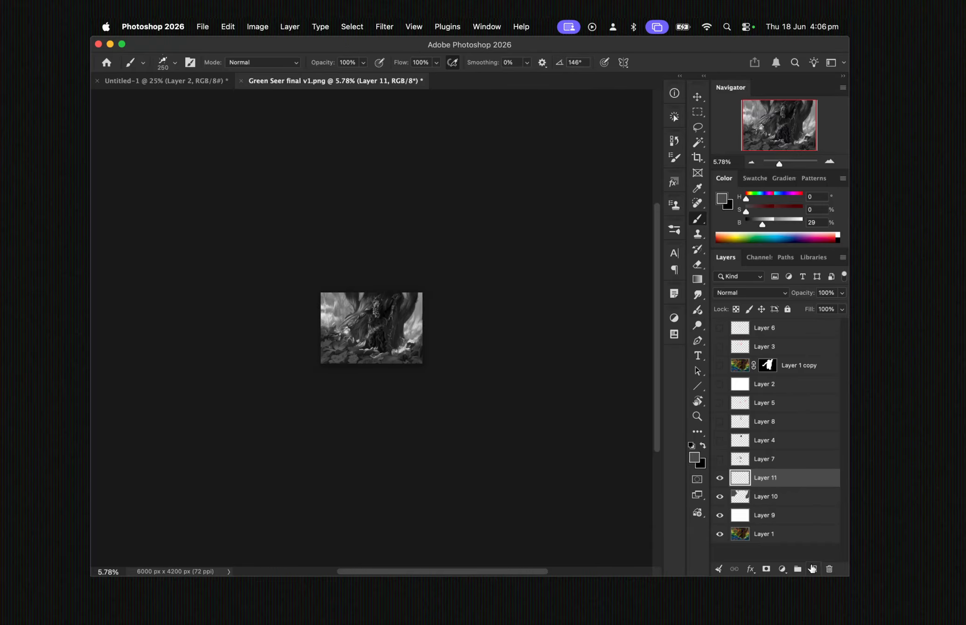
key("d")
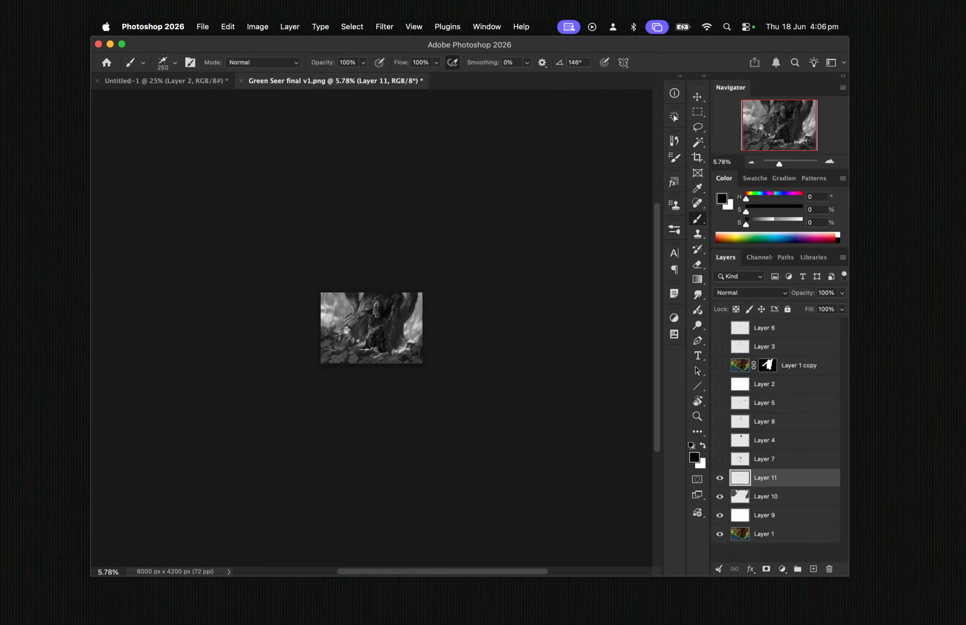
mouse_move(421, 357)
left_mouse_down()
mouse_move(392, 363)
mouse_move(401, 352)
mouse_move(387, 352)
mouse_move(388, 364)
mouse_move(374, 351)
mouse_move(384, 366)
mouse_move(370, 350)
mouse_move(368, 367)
mouse_move(362, 345)
mouse_move(357, 366)
mouse_move(357, 339)
mouse_move(345, 367)
mouse_move(321, 348)
left_mouse_up()
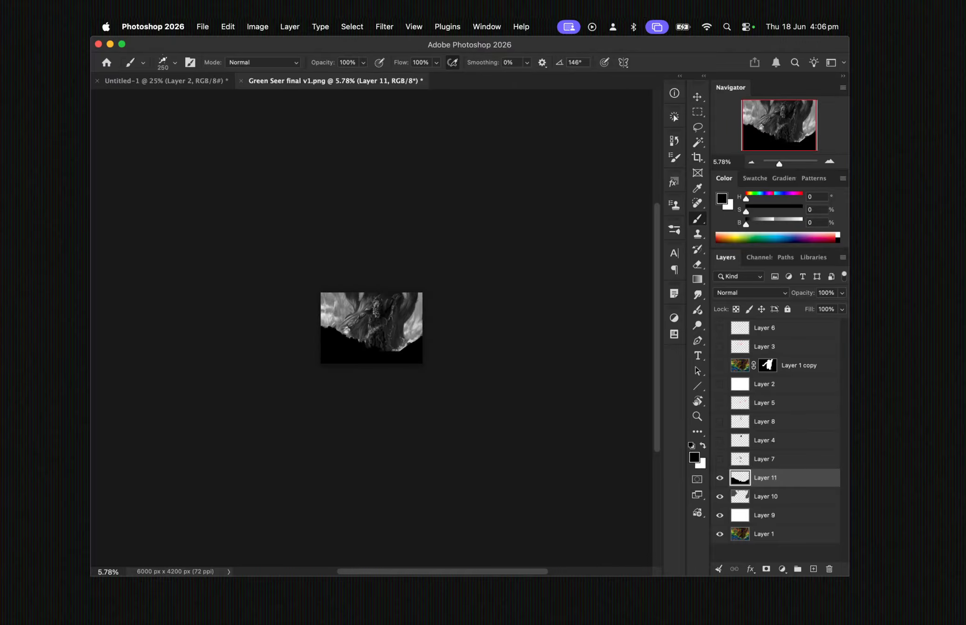
Set the black foreground layer to Overlay at 54% fill and compare the painting with and without it
left_click(747, 293)
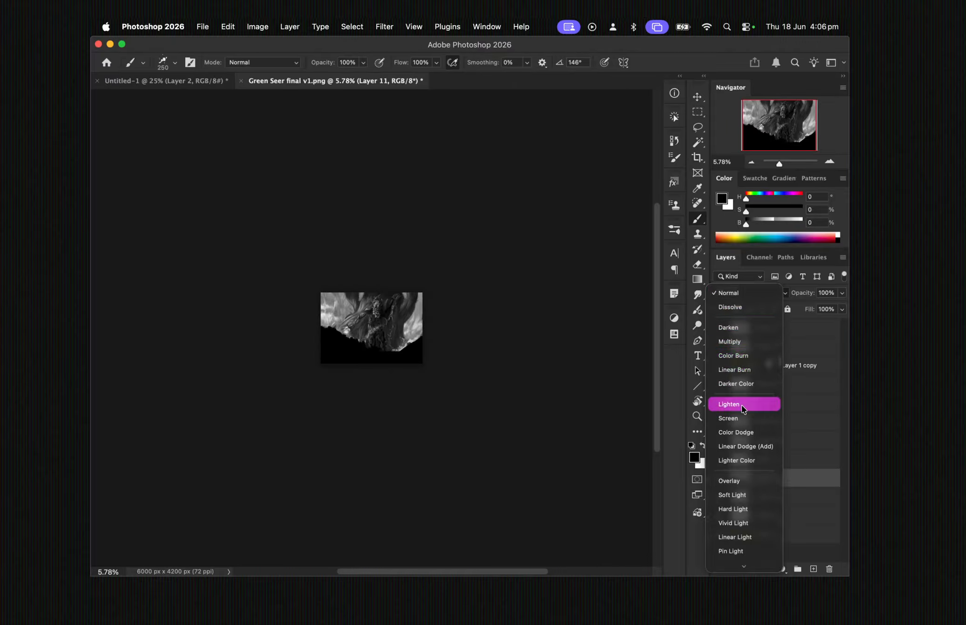
left_click(741, 473)
left_click(843, 309)
left_click_drag(842, 322, 817, 326)
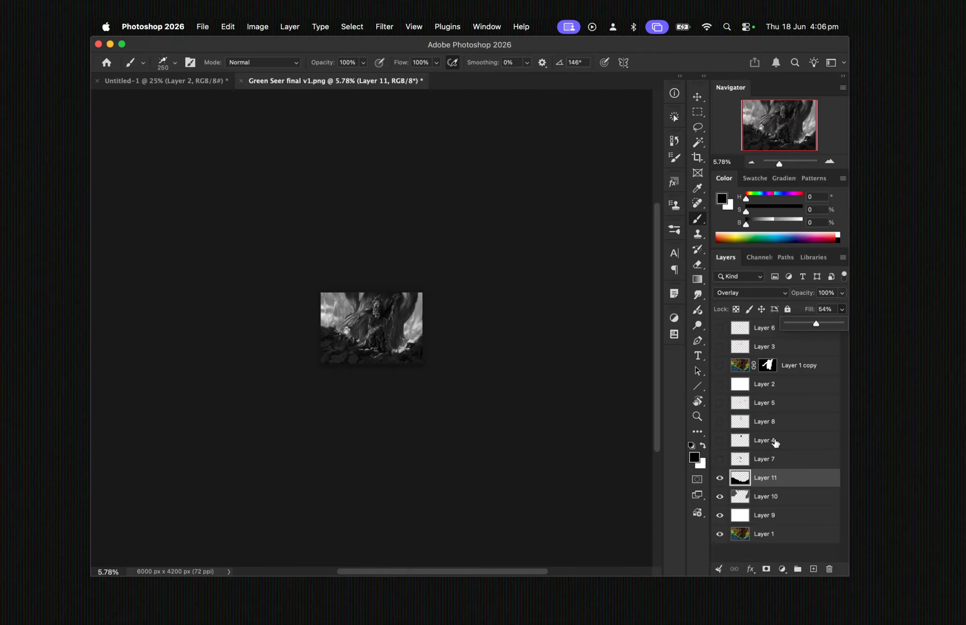
left_click(720, 478)
left_click(720, 479)
left_click(720, 478)
left_click(720, 478)
left_click(720, 478)
left_click(720, 478)
Add a layer above Layer 10, lasso everything above the foreground foliage, fill it with sampled 56% gray and deselect
left_click(765, 497)
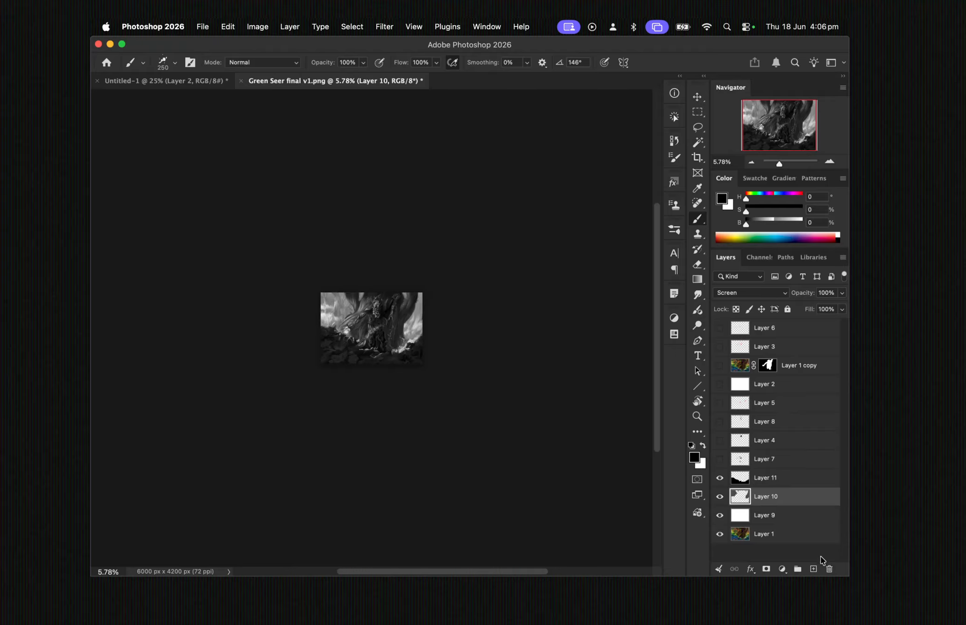
left_click(813, 569)
key("l")
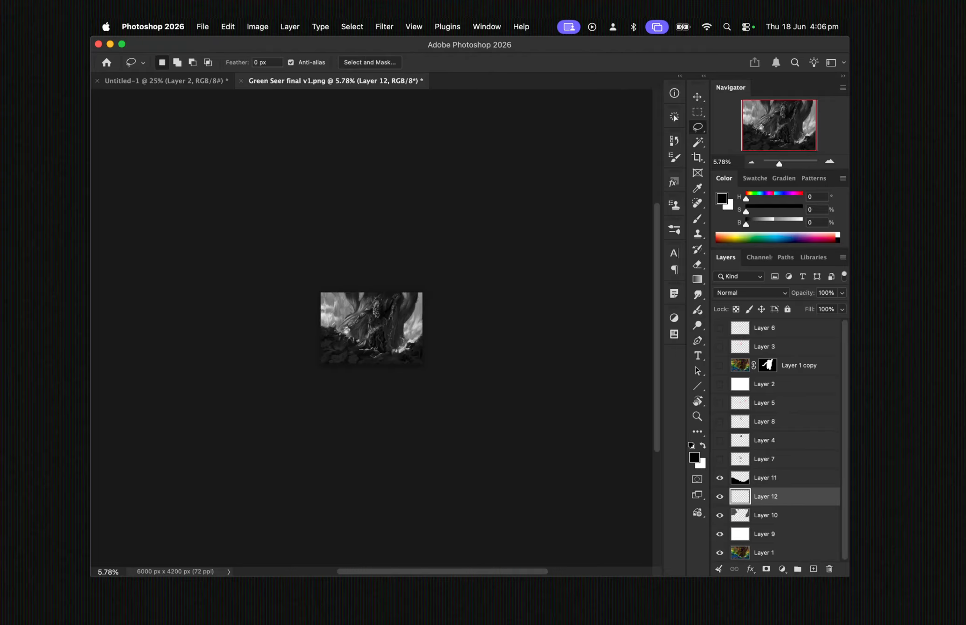
mouse_move(411, 344)
left_mouse_down()
mouse_move(370, 347)
mouse_move(325, 328)
mouse_move(463, 263)
left_mouse_up()
key("i")
left_click(414, 307)
key("g")
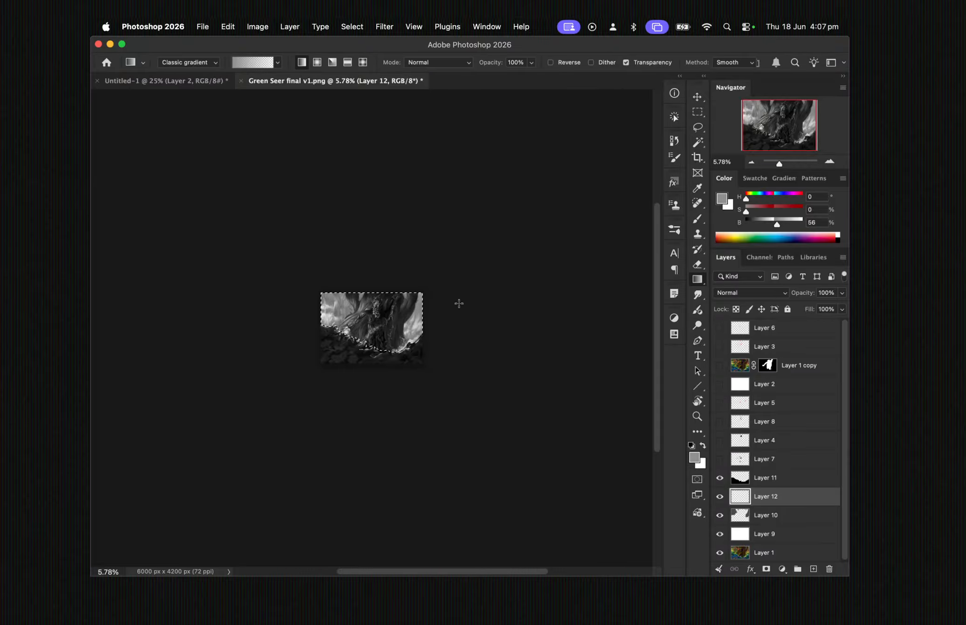
key("alt+BackSpace")
key("super+d")
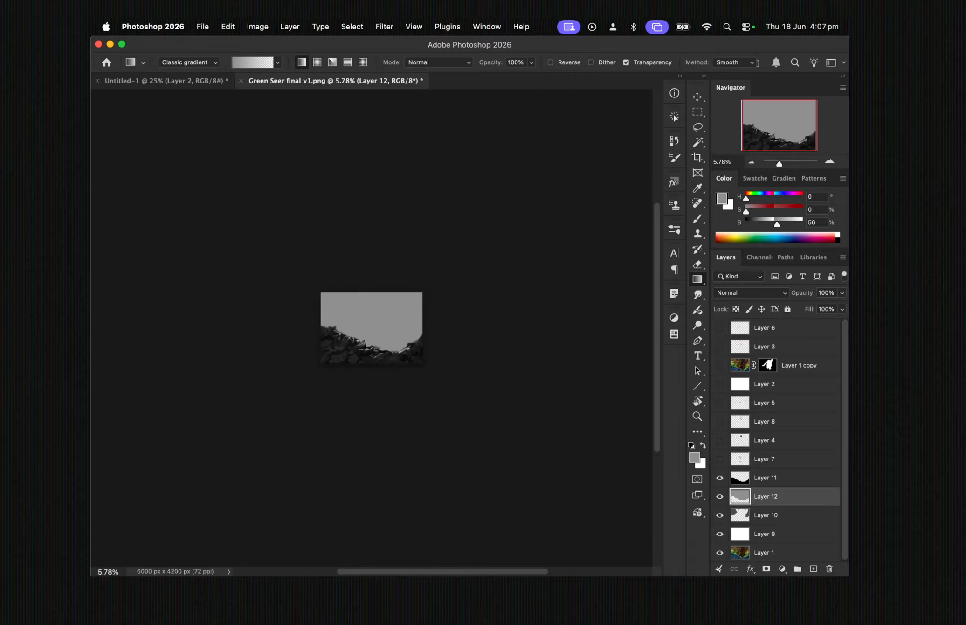
Set the gray-filled layer's blending mode to Screen and reduce its fill to 23%
left_click(748, 293)
left_click(745, 419)
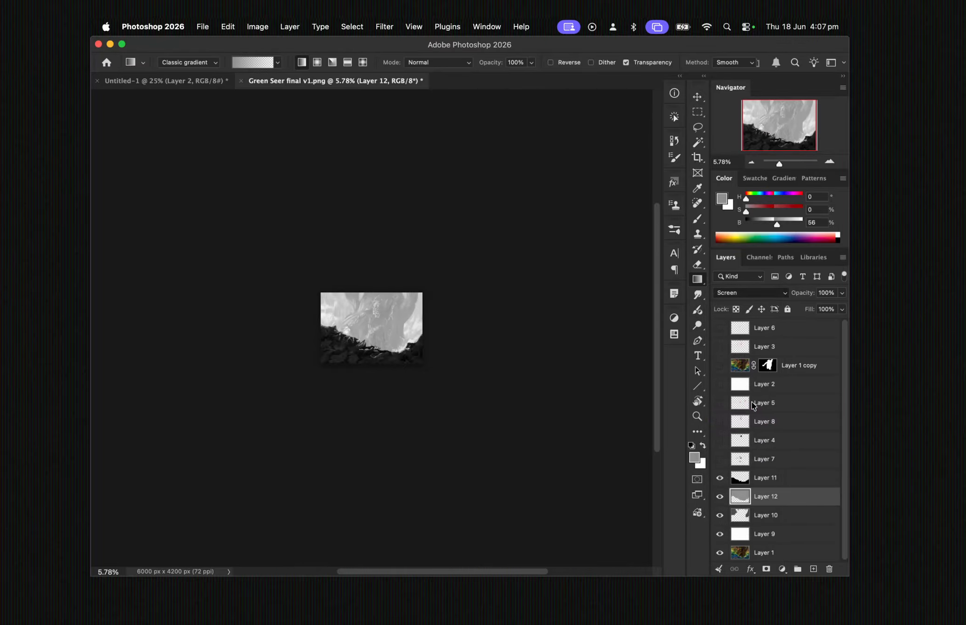
left_click(843, 309)
left_click_drag(825, 325, 799, 328)
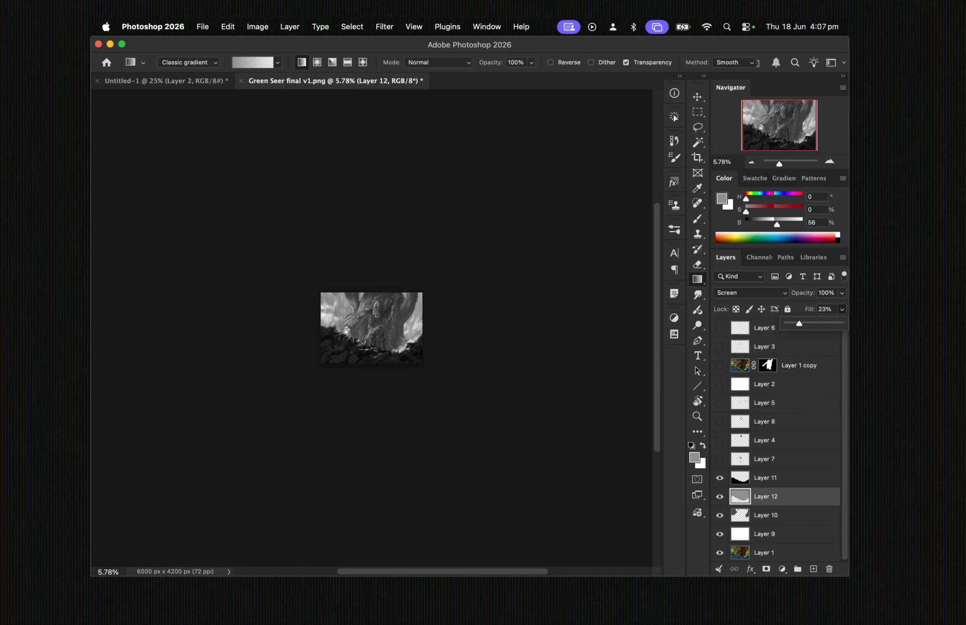
Add an Overlay layer above Layer 11 and paint the figure's body, arms and staff as a black silhouette
left_click(788, 483)
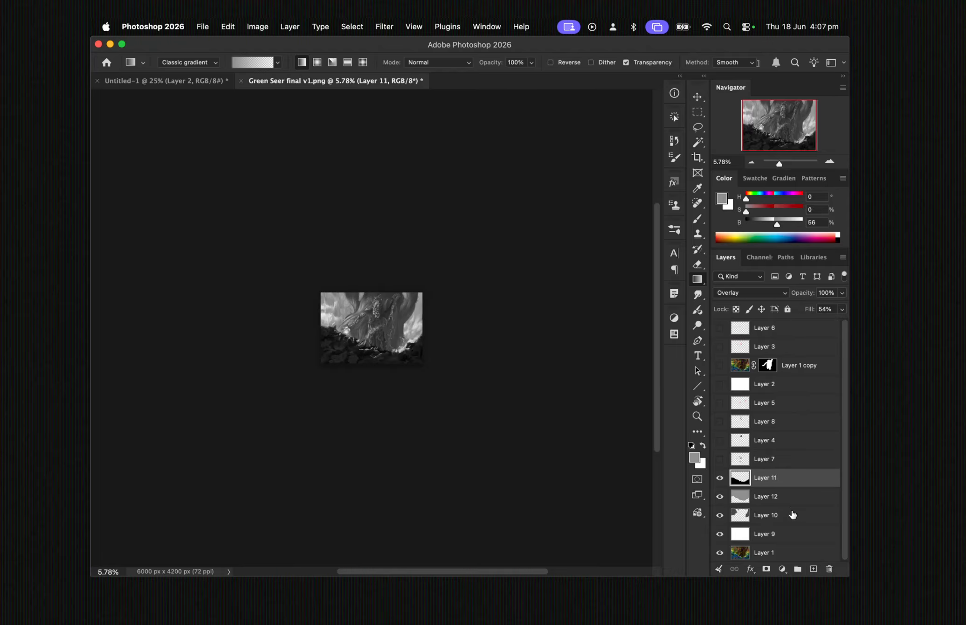
key("b")
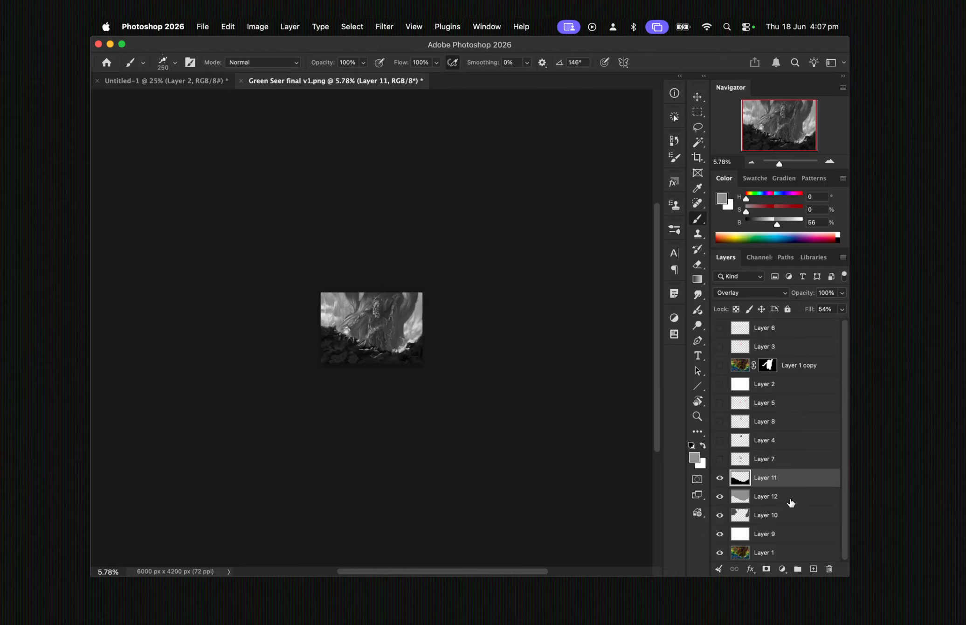
left_click(812, 569)
left_click(765, 293)
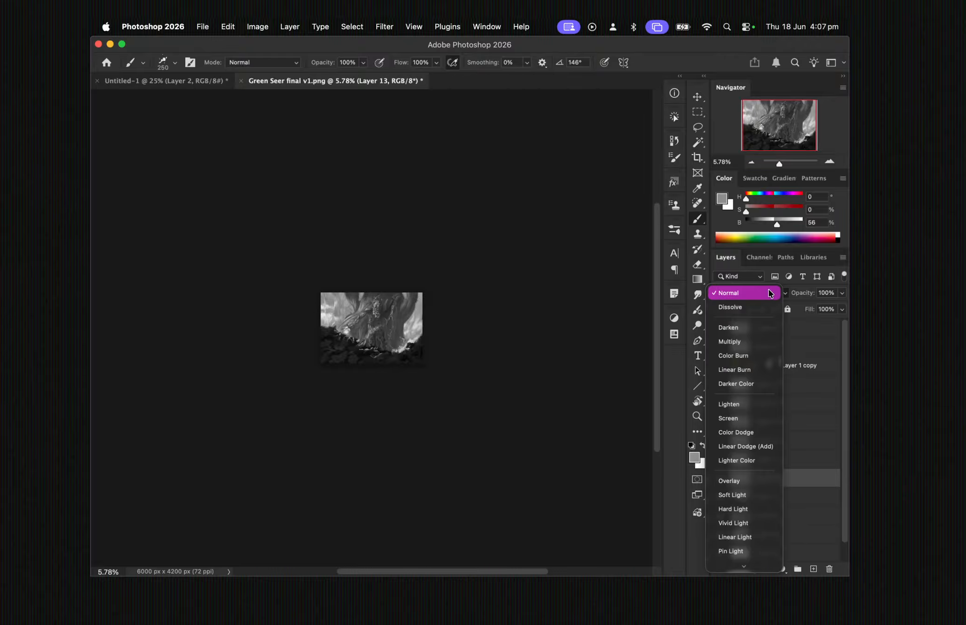
left_click(753, 479)
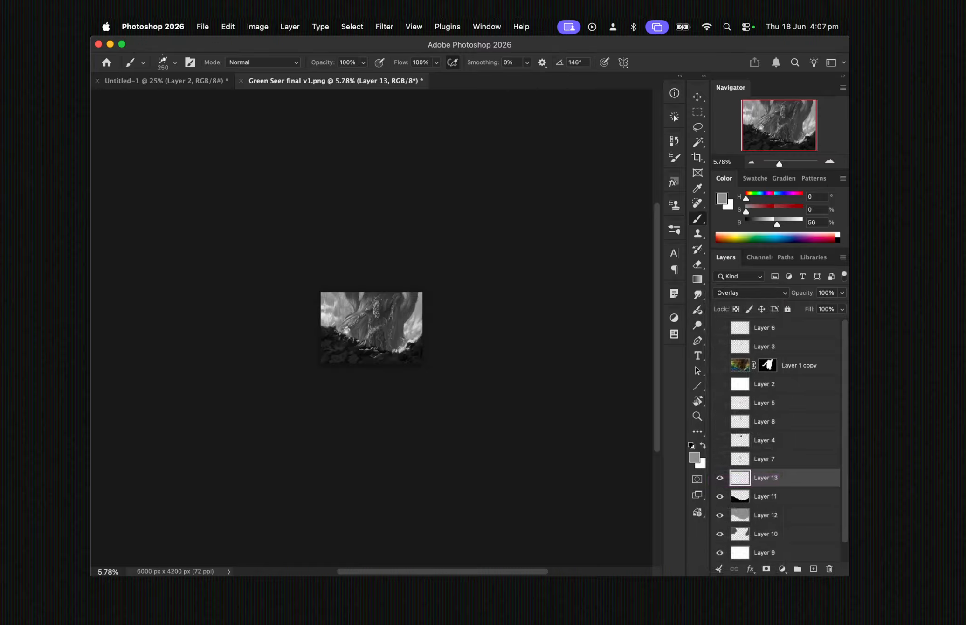
key("d")
mouse_move(348, 325)
left_mouse_down()
mouse_move(375, 303)
mouse_move(371, 323)
mouse_move(382, 312)
mouse_move(387, 321)
mouse_move(396, 298)
mouse_move(372, 343)
left_mouse_up()
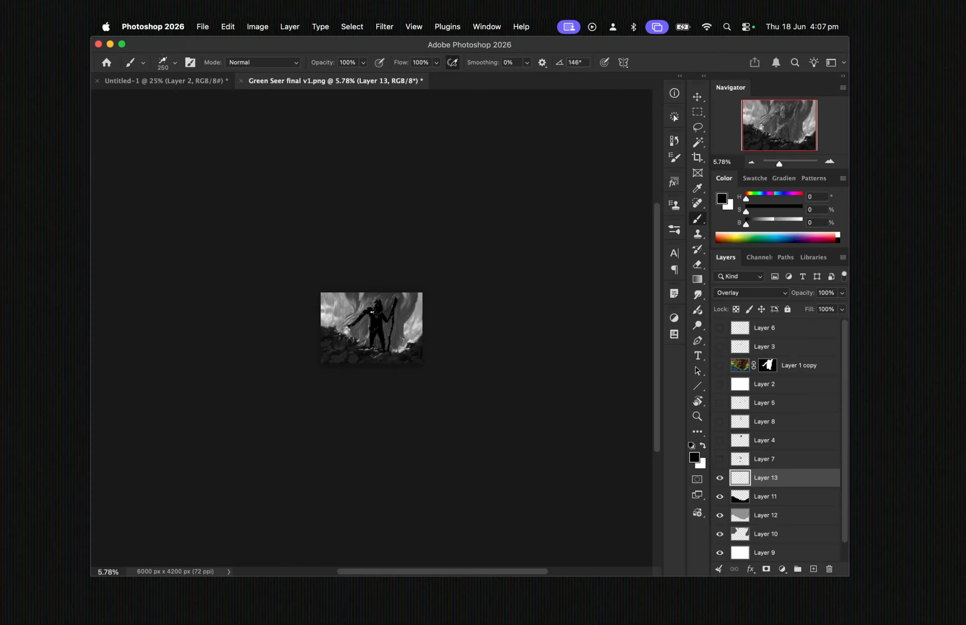
left_click_drag(371, 319, 372, 314)
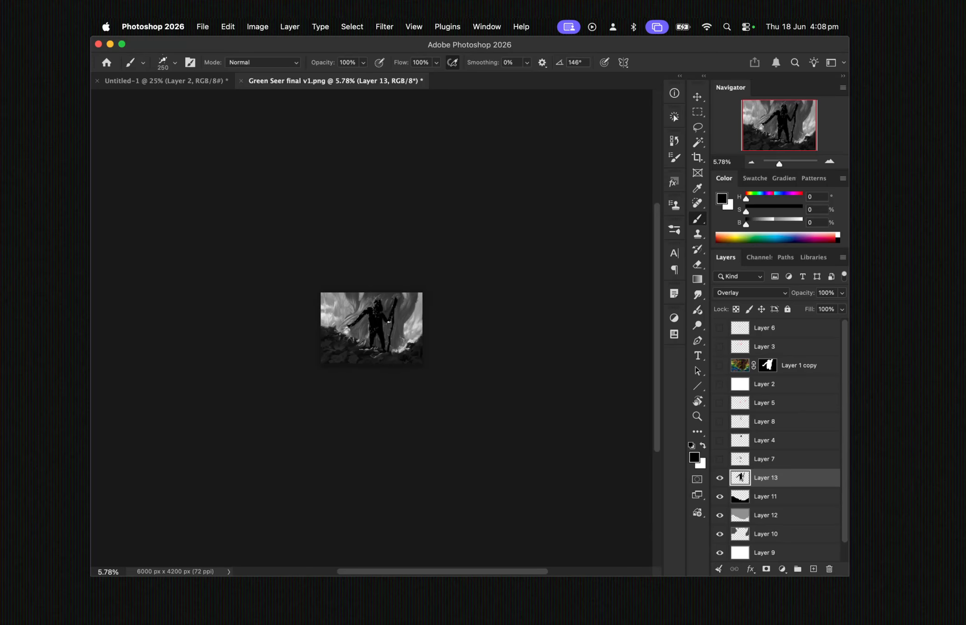
Reduce the silhouette layer's fill to 54% and slightly raise the fill of Layer 12
left_click(842, 309)
left_click_drag(842, 322, 816, 324)
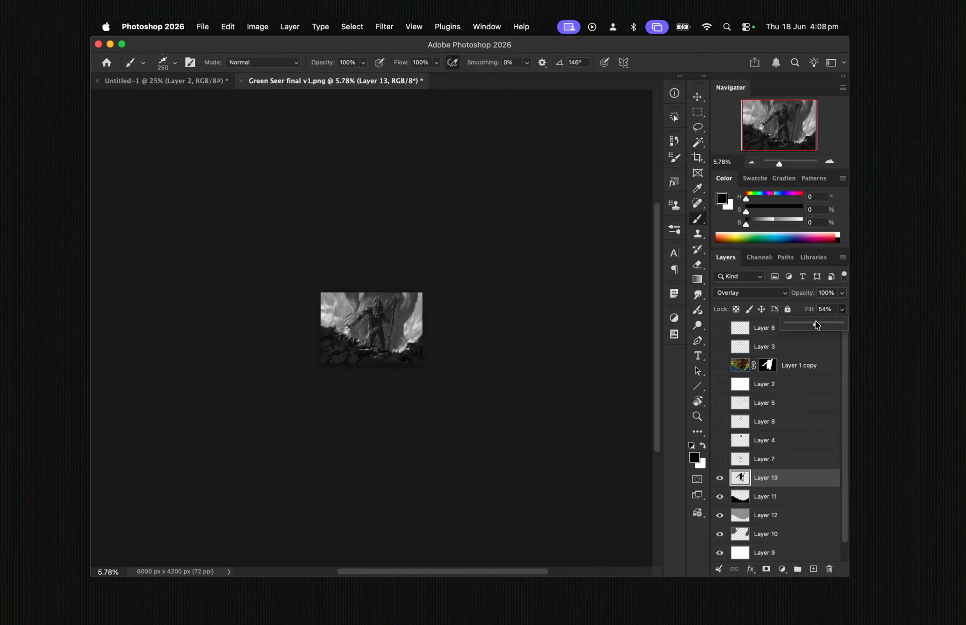
left_click(774, 515)
left_click(842, 309)
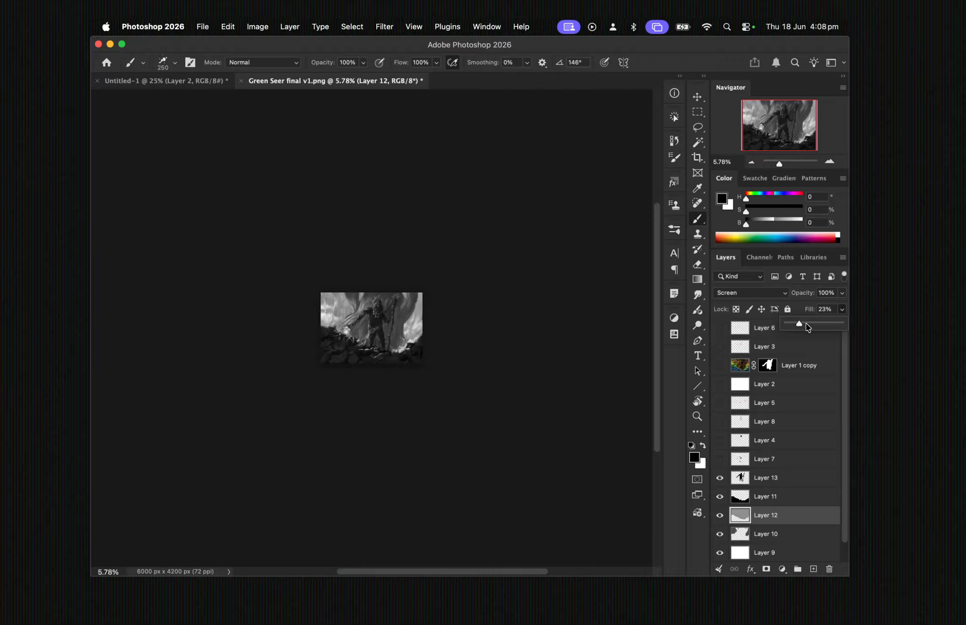
left_click_drag(808, 326, 810, 326)
Duplicate Layer 10 with the Duplicate action to brighten the background openings further
left_click(779, 535)
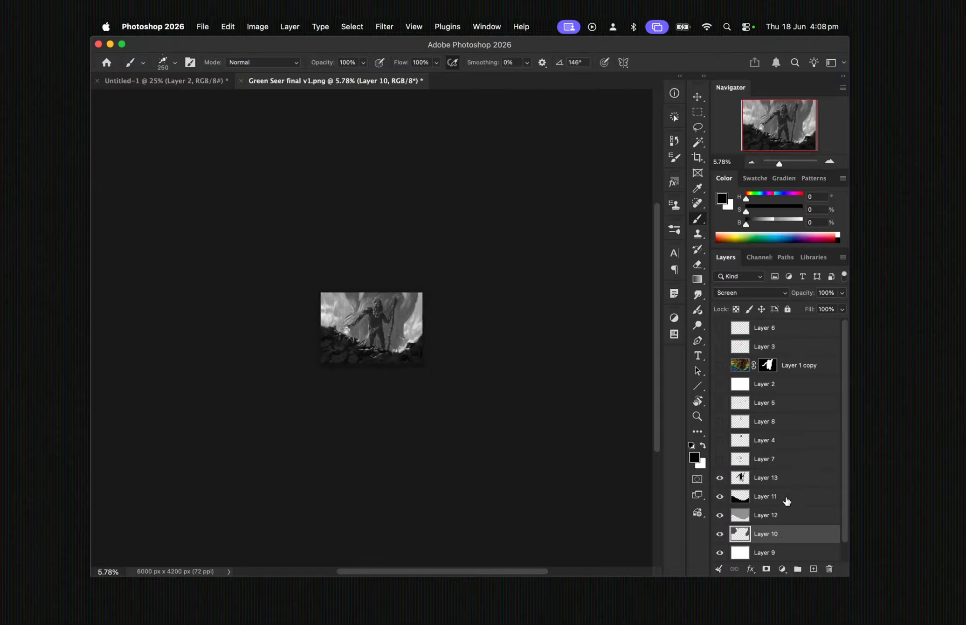
left_click(674, 118)
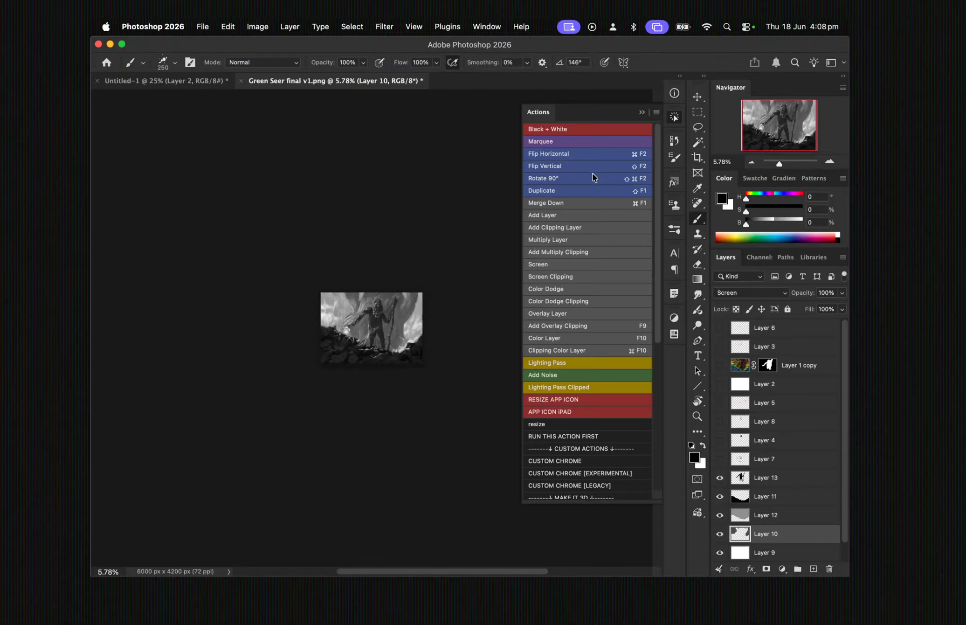
left_click(573, 191)
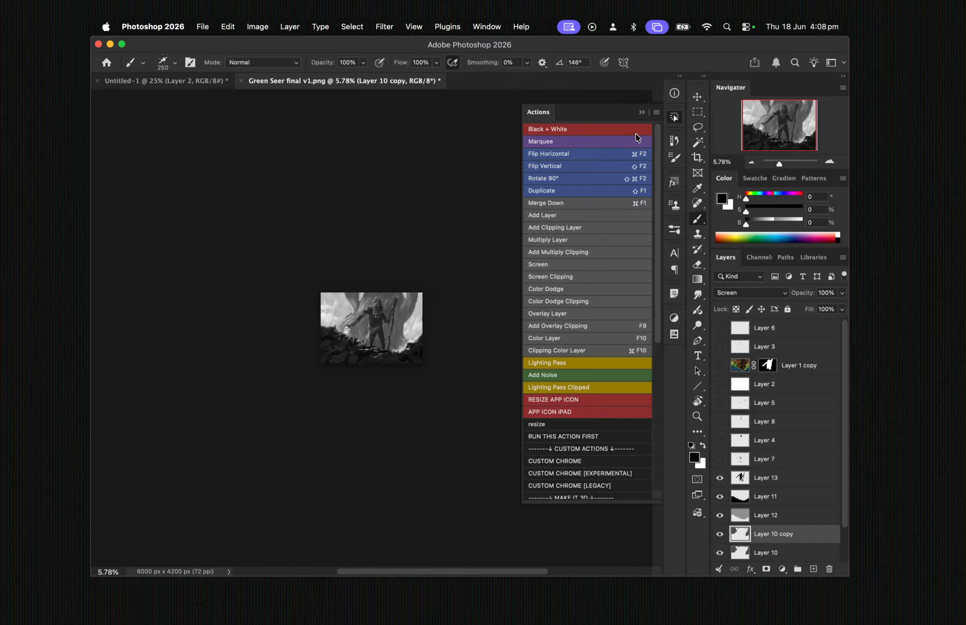
left_click(675, 117)
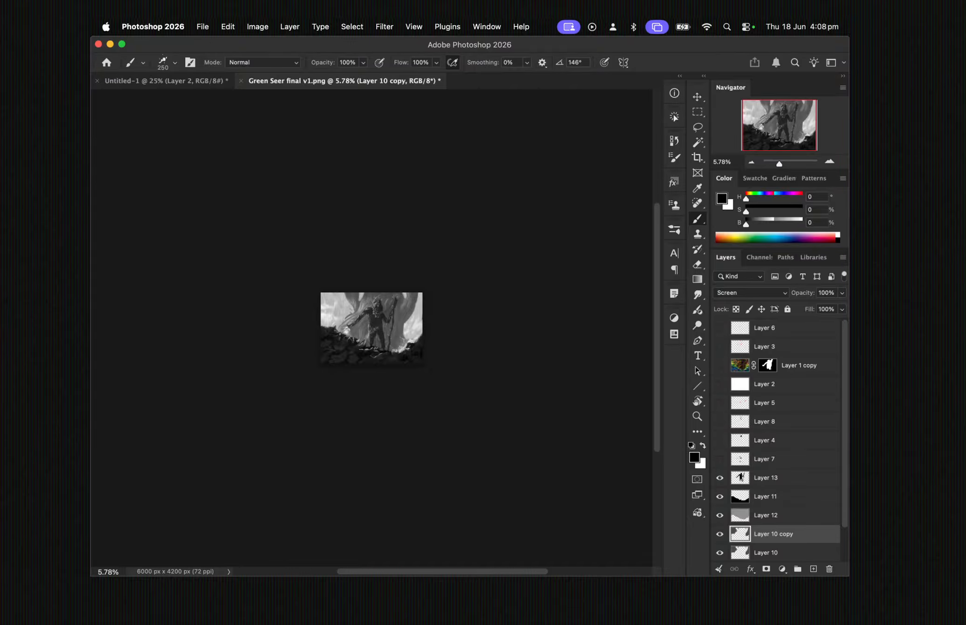
Duplicate the original painting, Layer 1, twice with the Duplicate action and select Layer 9 above the copies
left_click_drag(779, 163, 784, 166)
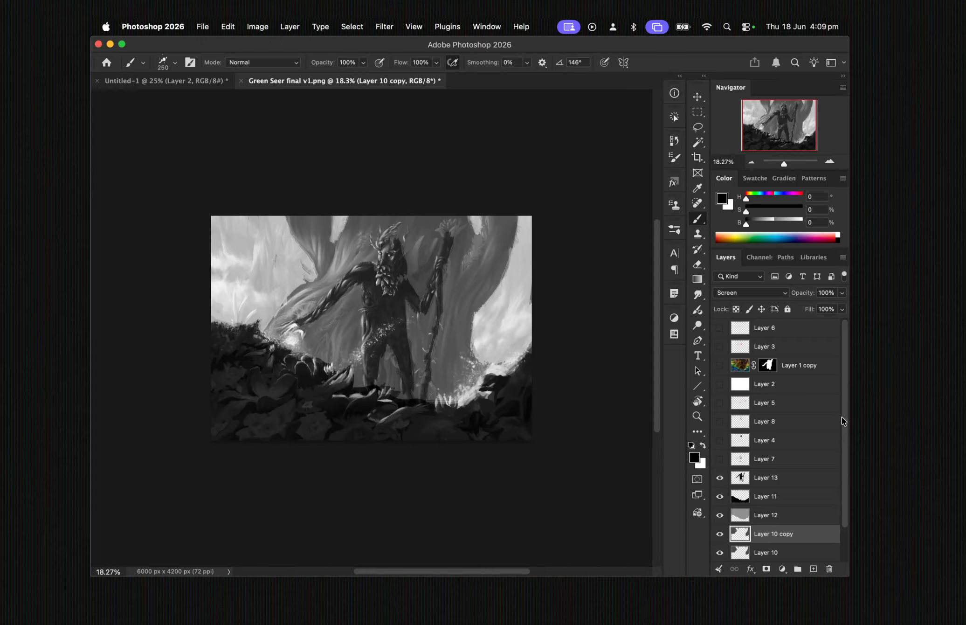
scroll(843, 439, "down", 2)
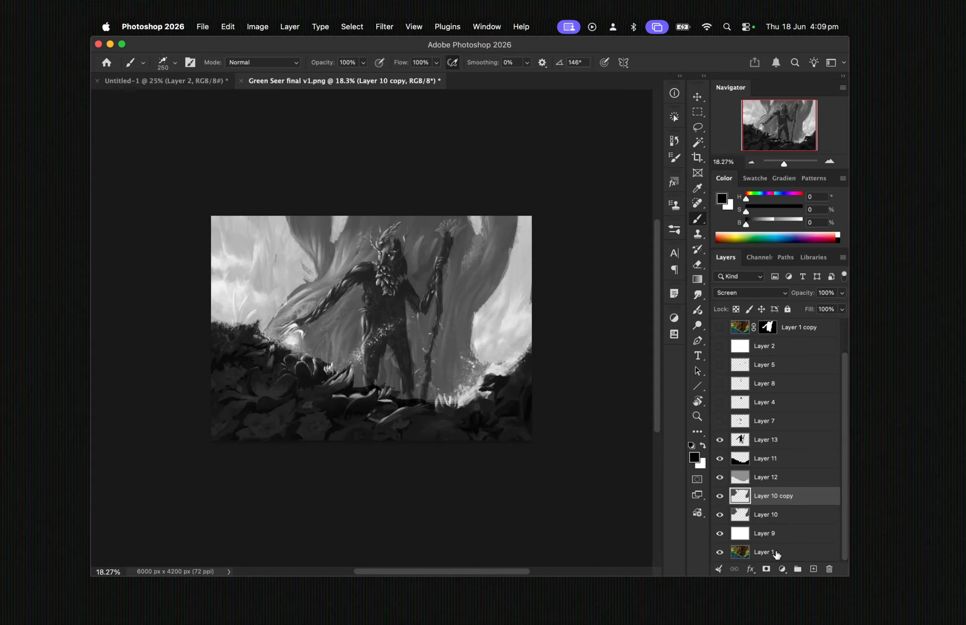
left_click(776, 554)
left_click(674, 117)
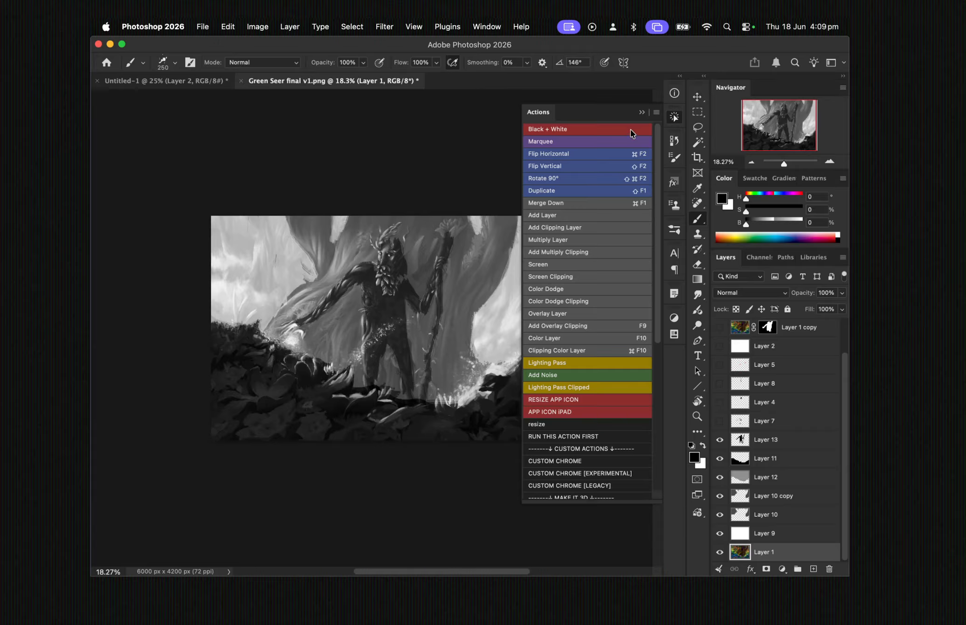
left_click(559, 190)
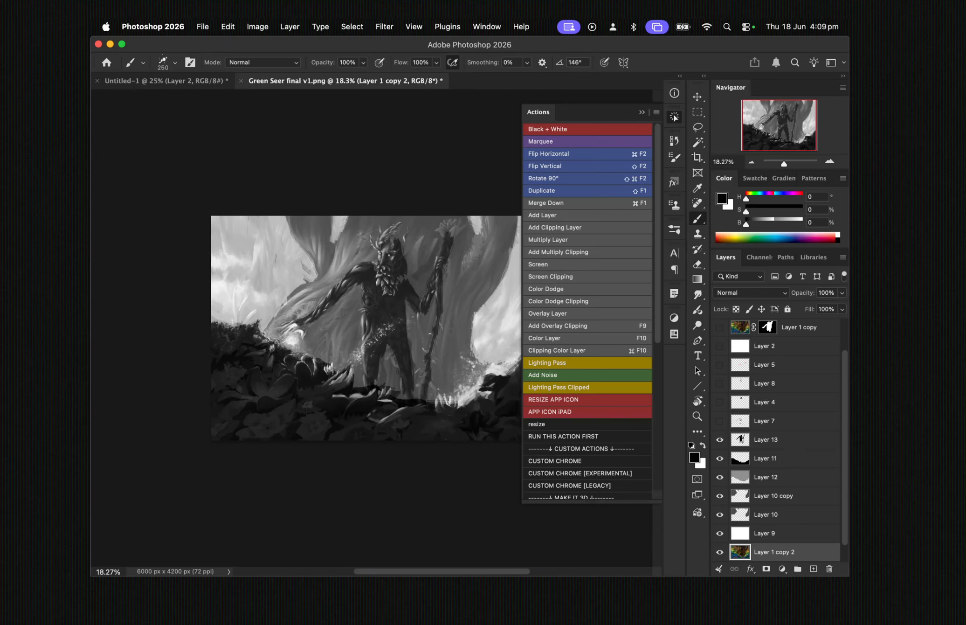
left_click(571, 190)
left_click(763, 533)
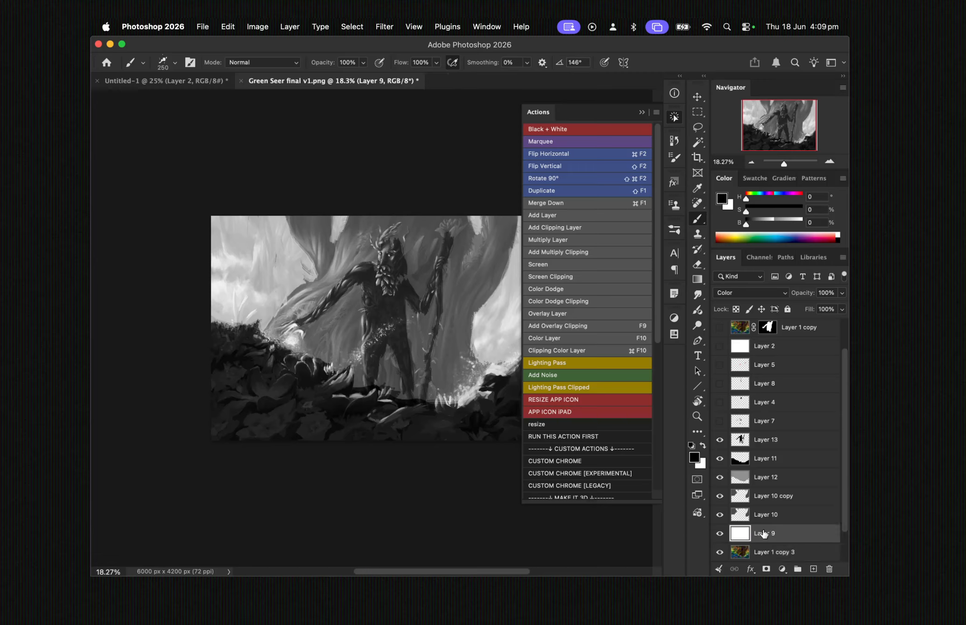
Duplicate Layer 9, move the original below Layer 1 copy 3, and merge Layer 1 copy 3 through Layer 13 into one grayscale layer
left_click(565, 191)
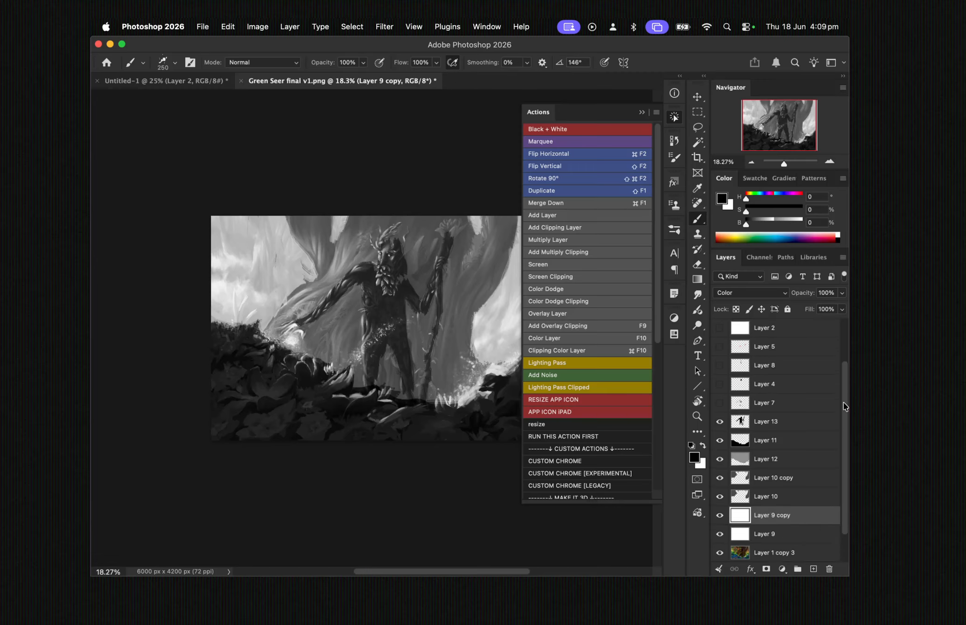
left_click_drag(846, 406, 843, 439)
left_click_drag(766, 498, 767, 527)
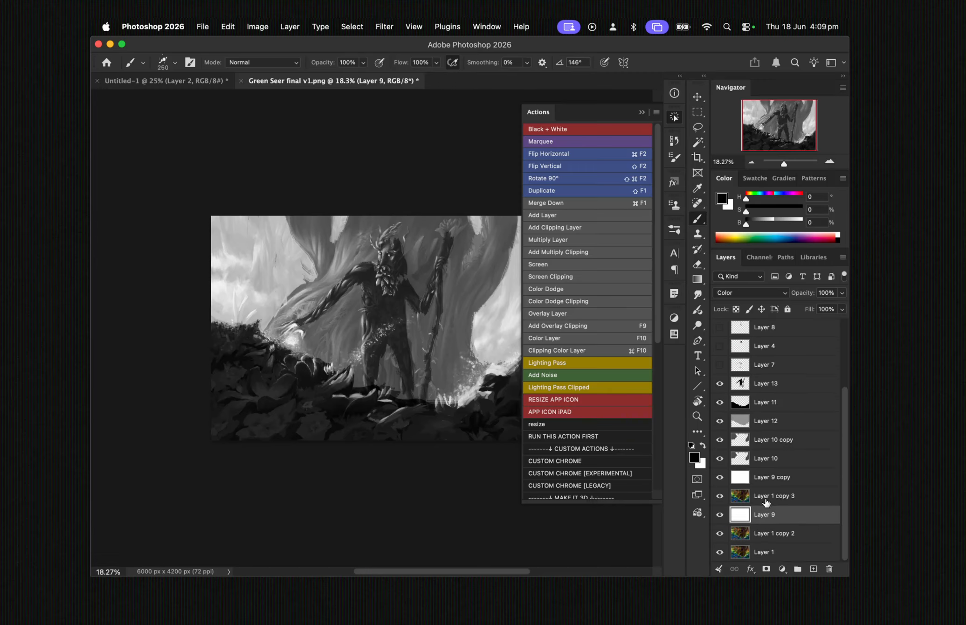
left_click(766, 497)
left_click(760, 384, "shift")
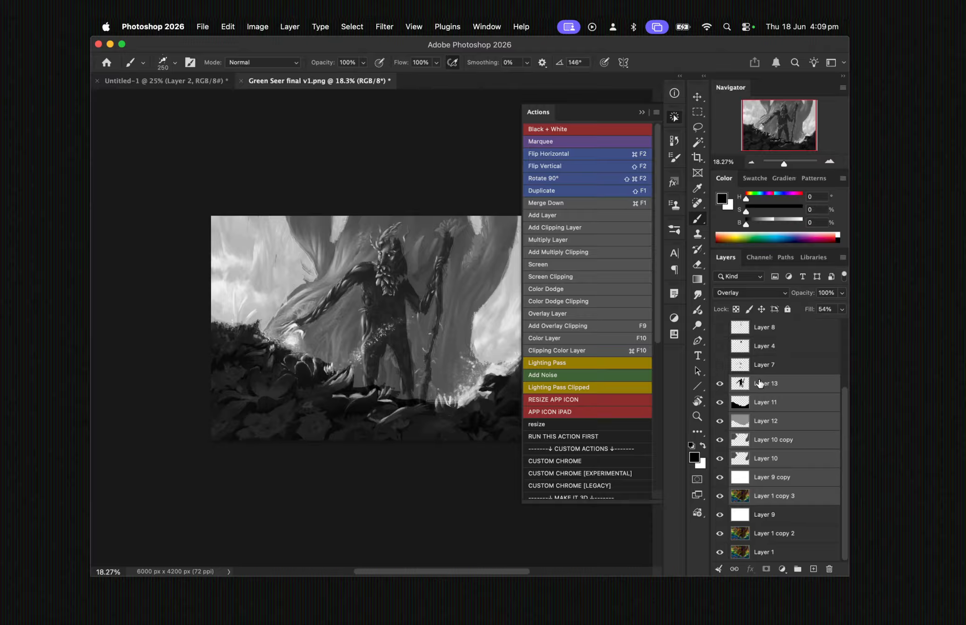
key("super+e")
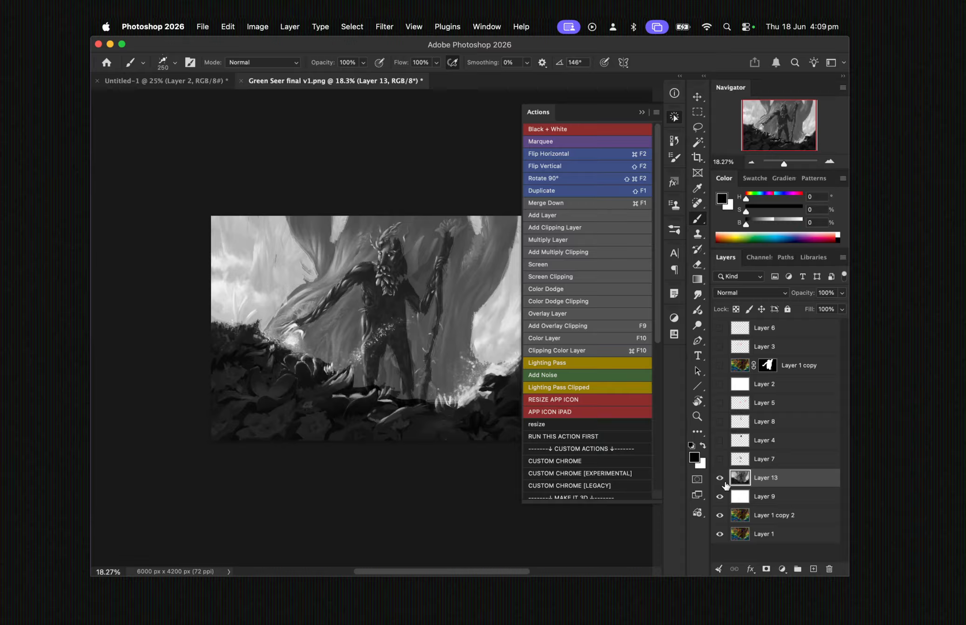
Merge Layer 9 with Layer 1 copy 2 into a grayscale version of the original and select Layer 13
left_click(747, 497)
left_click(753, 517, "shift")
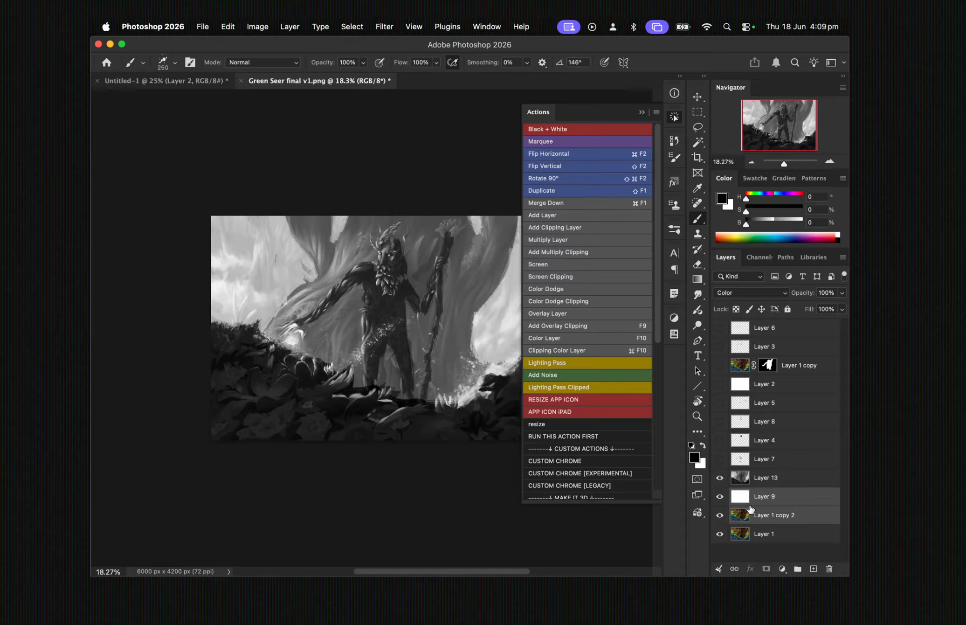
key("super+e")
left_click(757, 478)
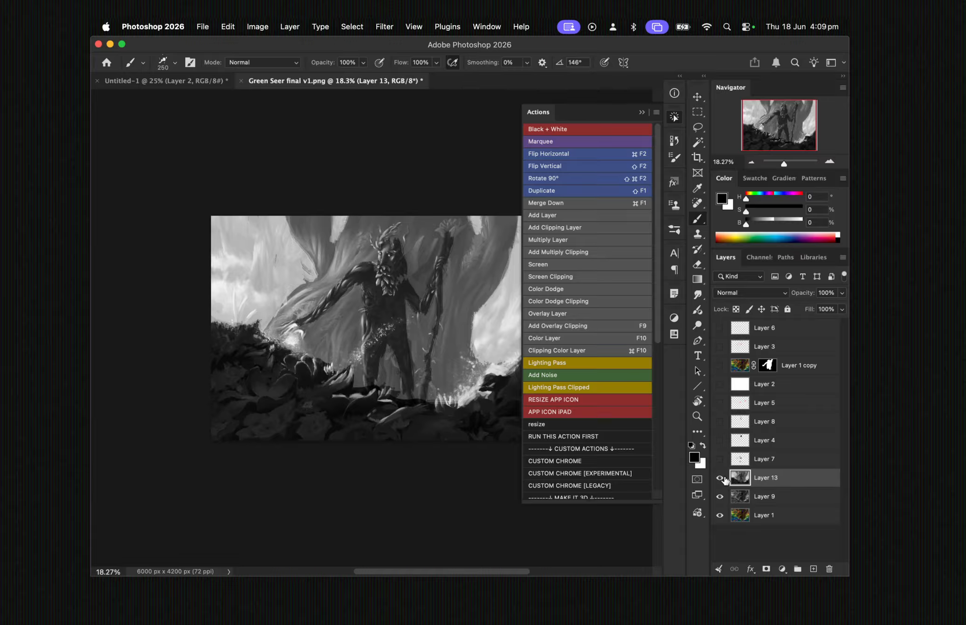
Compare the reworked grayscale values of Layer 13 with the original grayscale by toggling its visibility
left_click(642, 112)
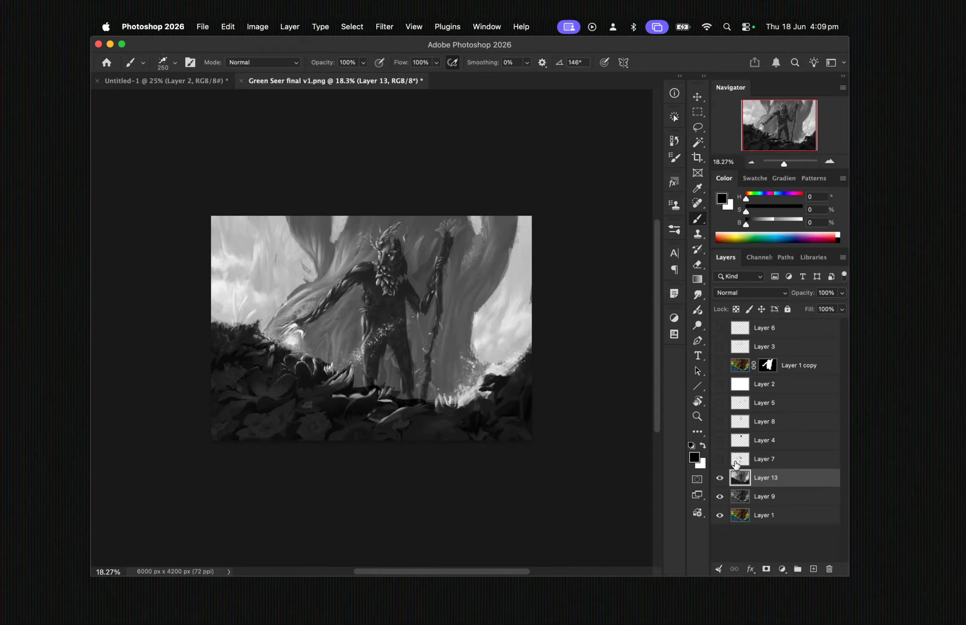
left_click(720, 478)
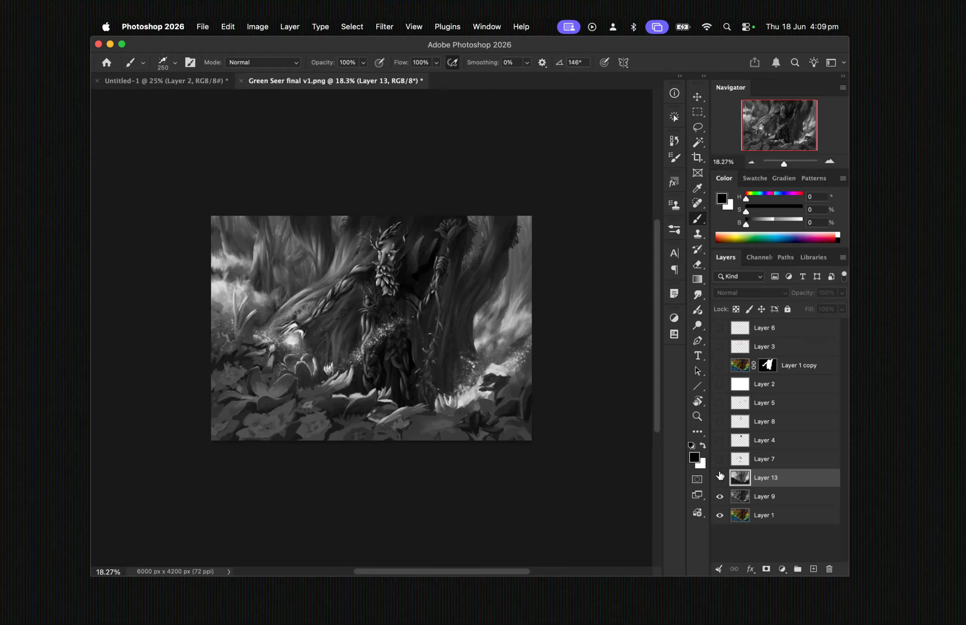
left_click(720, 476)
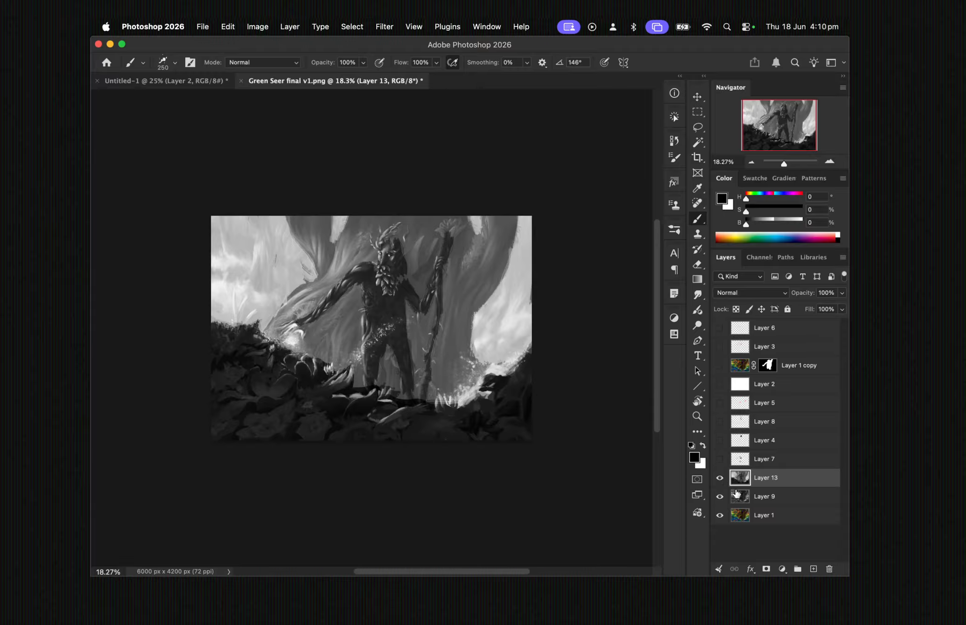
Duplicate the original painting, Layer 1, move the copy above Layer 13, and set its blend mode to Color
left_click(753, 513)
left_click(674, 117)
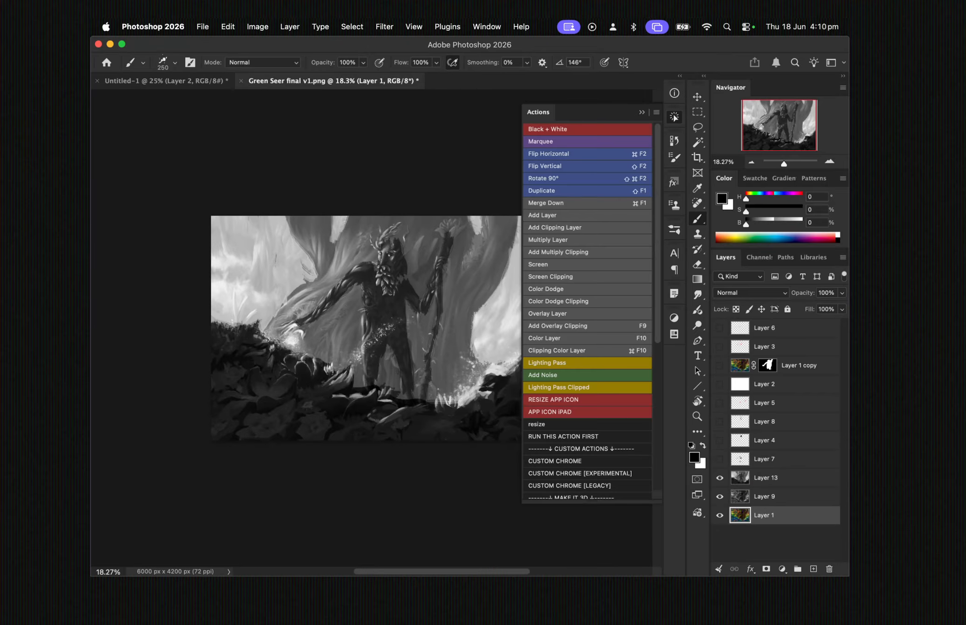
left_click(577, 194)
left_click_drag(771, 517, 761, 473)
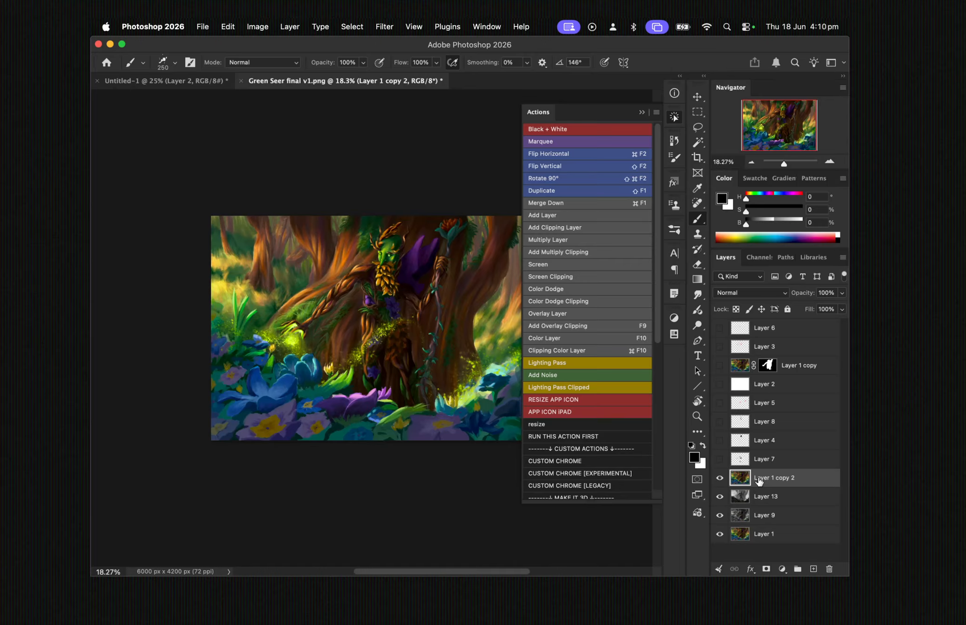
left_click(747, 294)
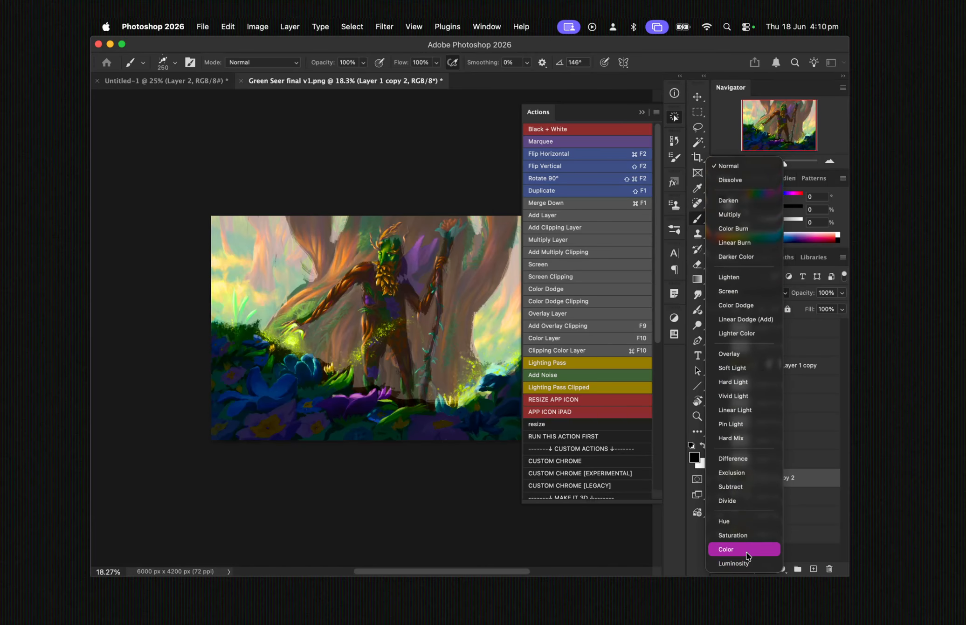
left_click(736, 548)
left_click(642, 113)
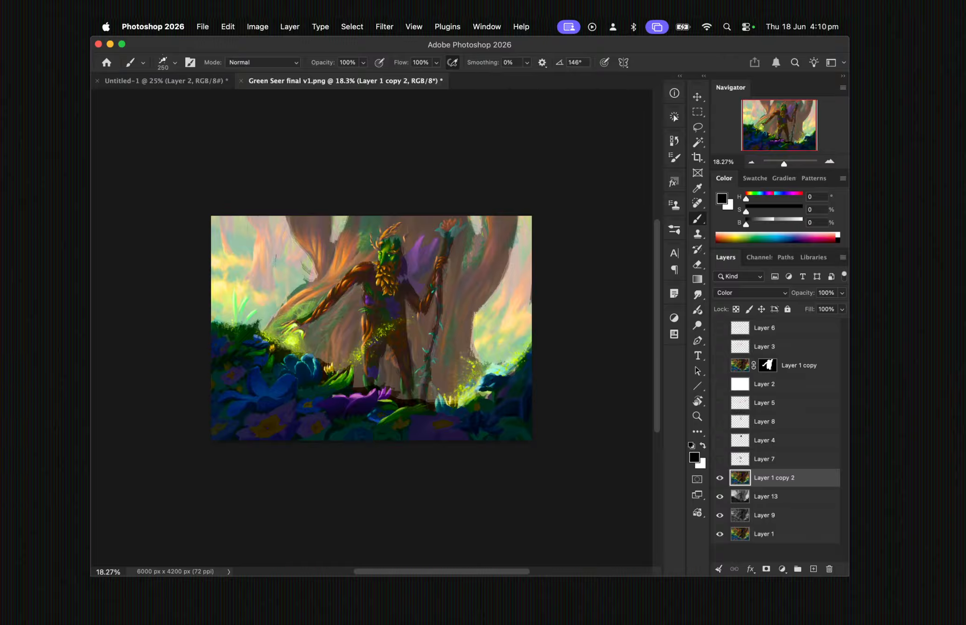
Group Layer 1 copy 2 with Layer 13, hide Layer 9, and compare the group against the original color painting
left_click(767, 496, "shift")
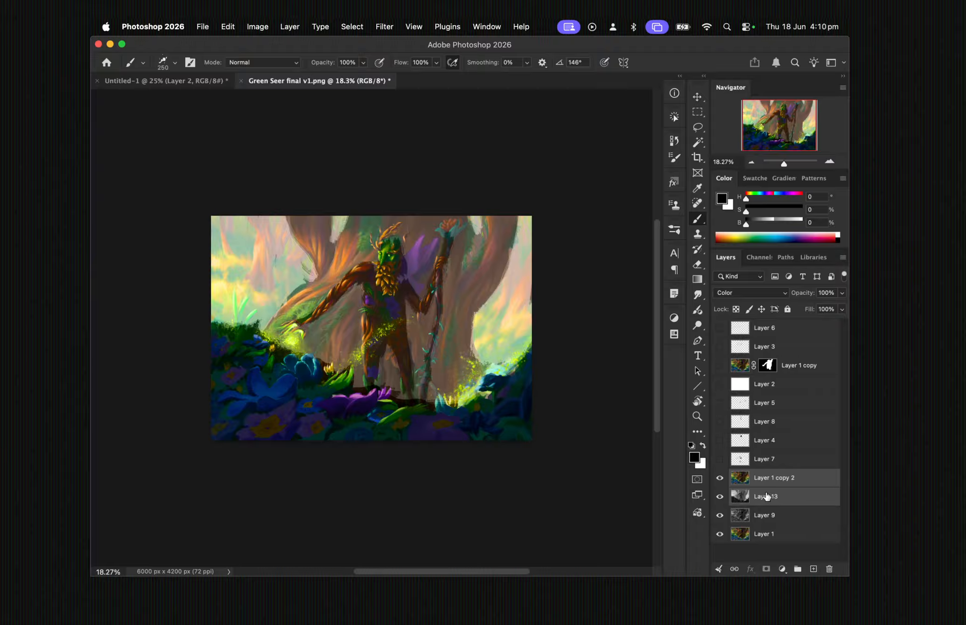
key("super+g")
left_click(721, 476)
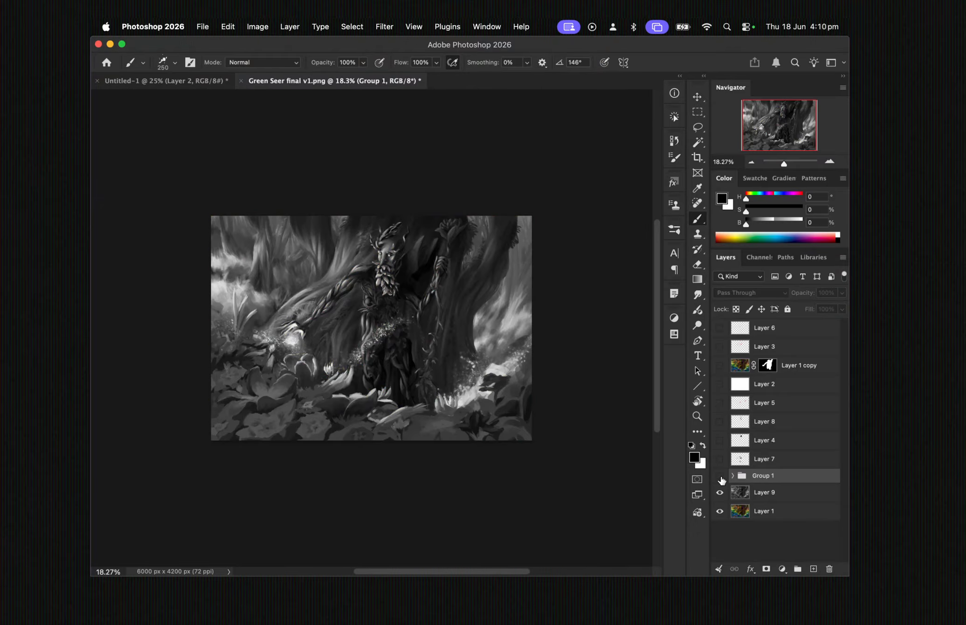
left_click(720, 493)
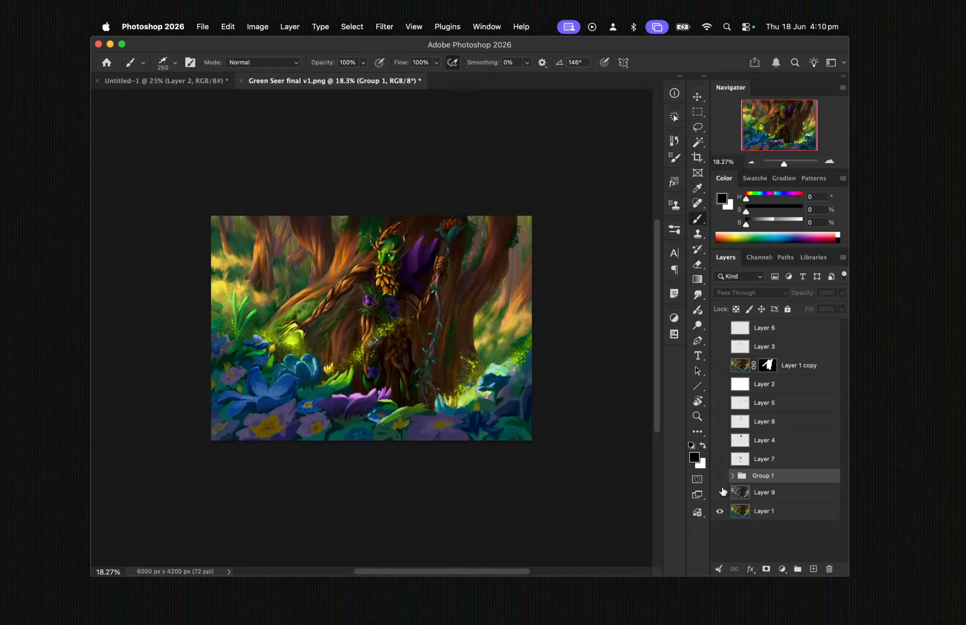
left_click(720, 476)
left_click(720, 476)
left_click(721, 477)
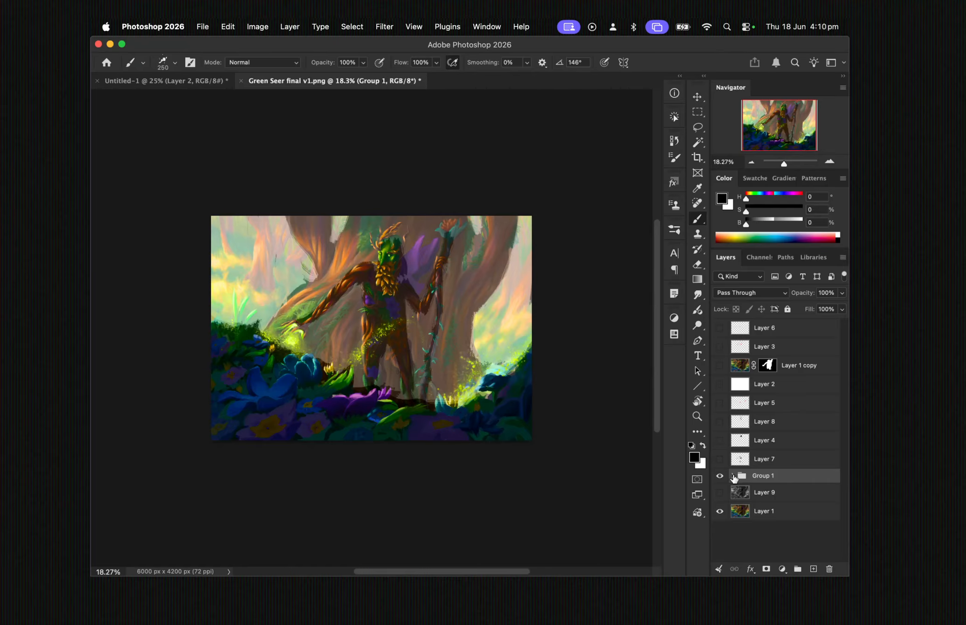
Select Layer 1 copy 2 inside Group 1 and lasso all the bright background openings around the tree trunk
left_click(734, 476)
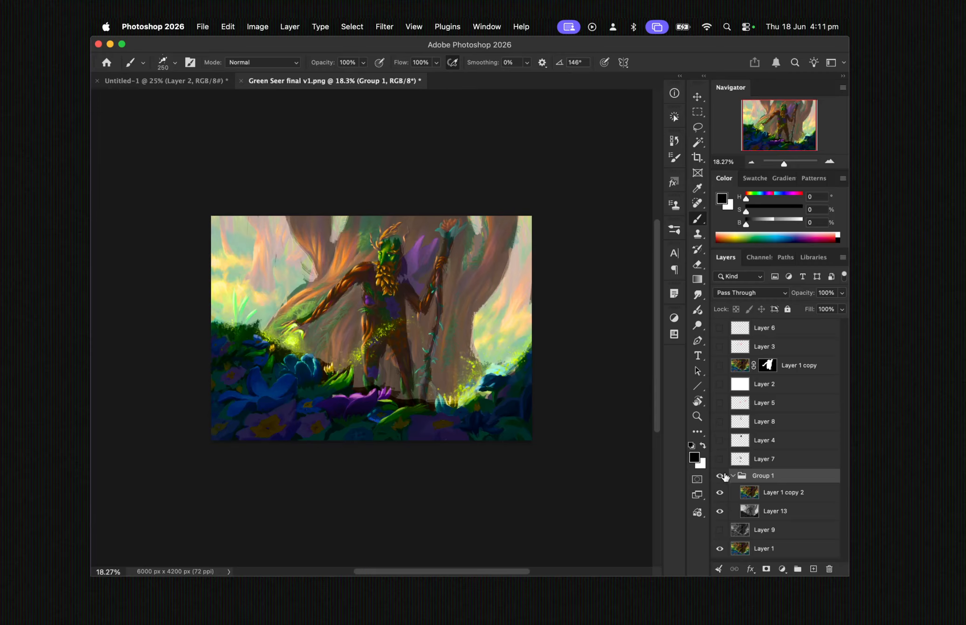
left_click(767, 495)
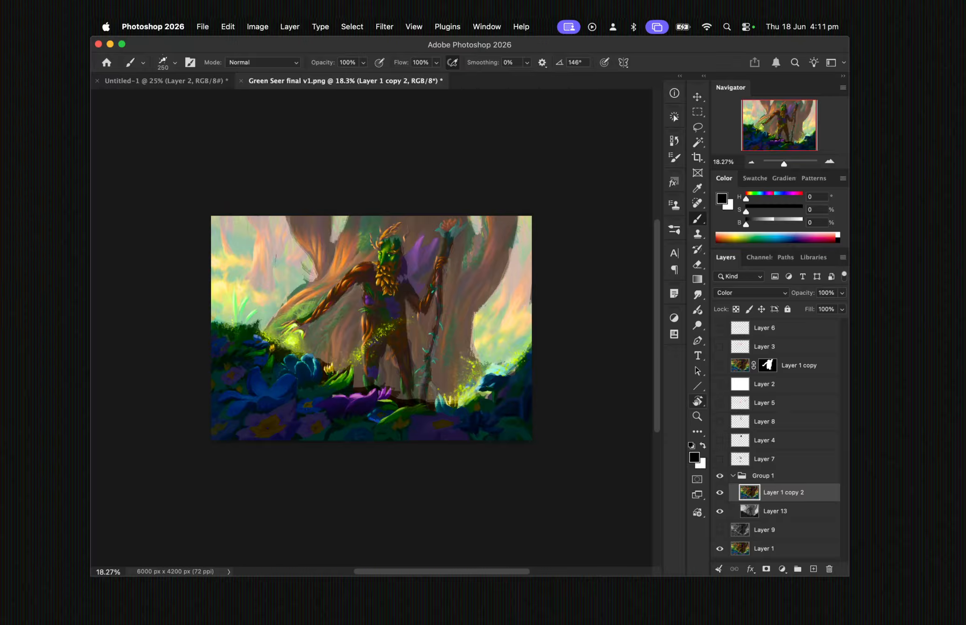
key("l")
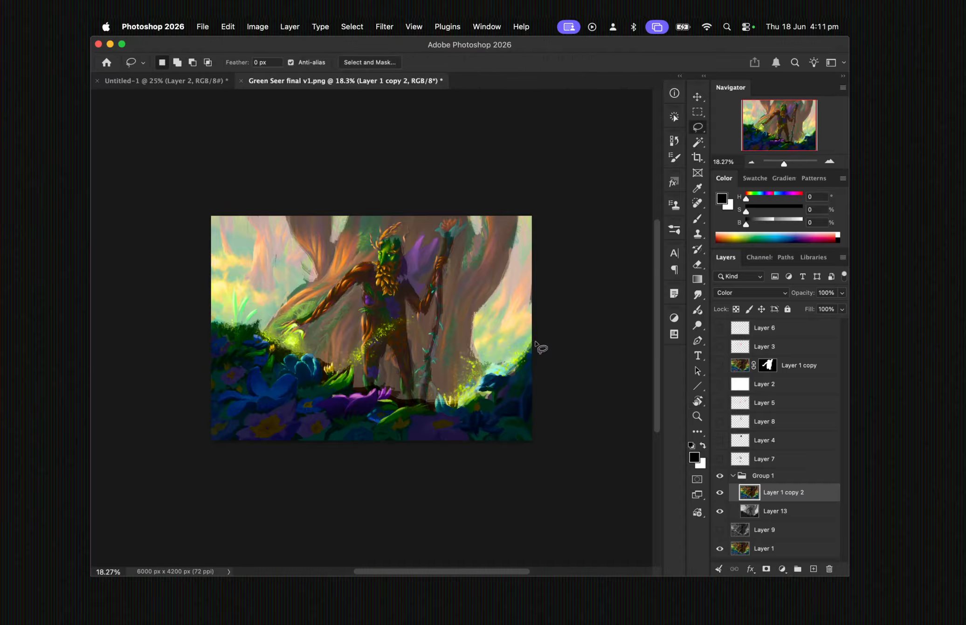
mouse_move(533, 345)
left_mouse_down()
mouse_move(489, 376)
mouse_move(472, 322)
mouse_move(502, 275)
mouse_move(519, 216)
mouse_move(476, 243)
mouse_move(466, 210)
left_mouse_up()
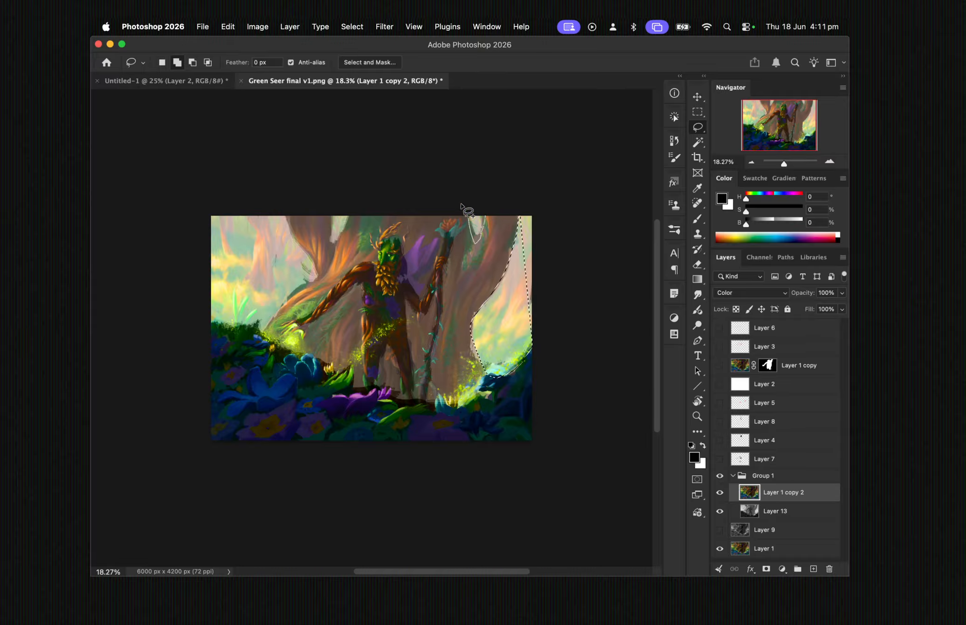
mouse_move(353, 214)
left_mouse_down()
mouse_move(337, 245)
mouse_move(350, 215)
left_mouse_up()
mouse_move(286, 214)
left_mouse_down()
mouse_move(318, 278)
mouse_move(266, 330)
mouse_move(217, 325)
mouse_move(185, 263)
mouse_move(276, 167)
mouse_move(301, 185)
left_mouse_up()
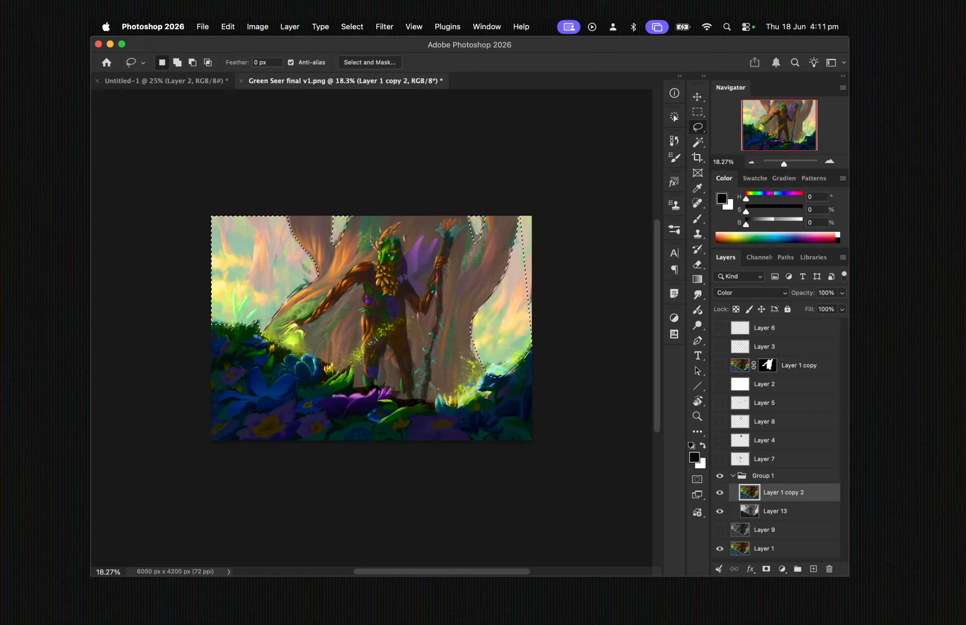
mouse_move(521, 215)
left_mouse_down()
mouse_move(520, 275)
mouse_move(552, 289)
mouse_move(531, 201)
left_mouse_up()
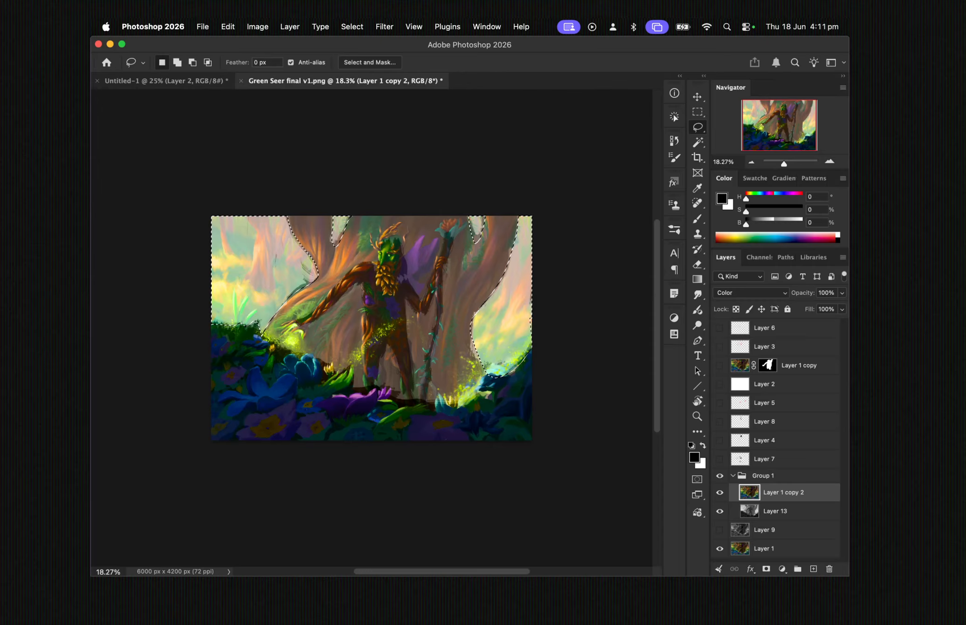
Fill the selected openings with black on a new layer, deselect, and paint over the sliver missed along the canvas edge
left_click(814, 569)
key("g")
key("alt+BackSpace")
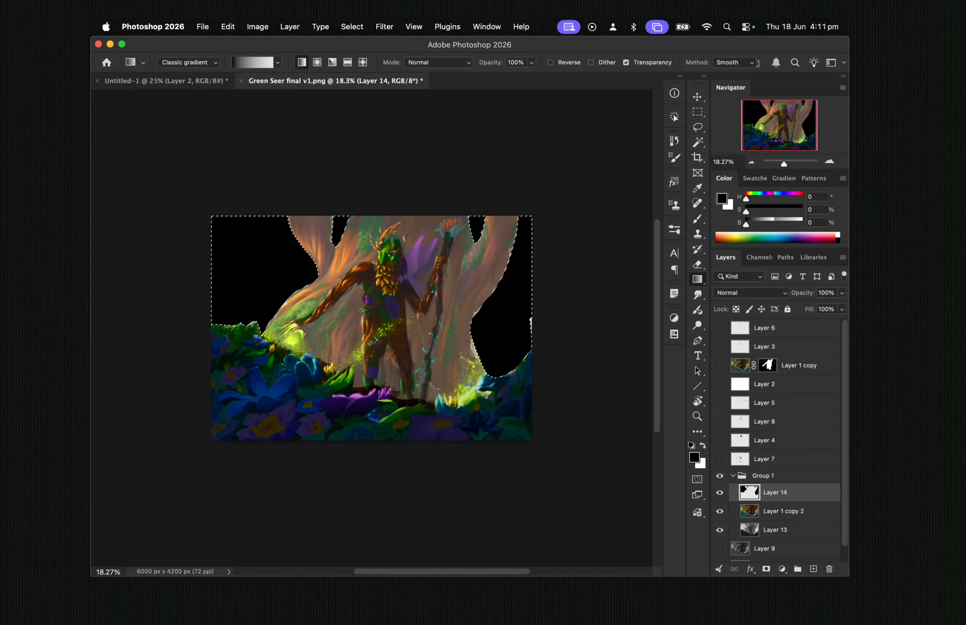
key("super+d")
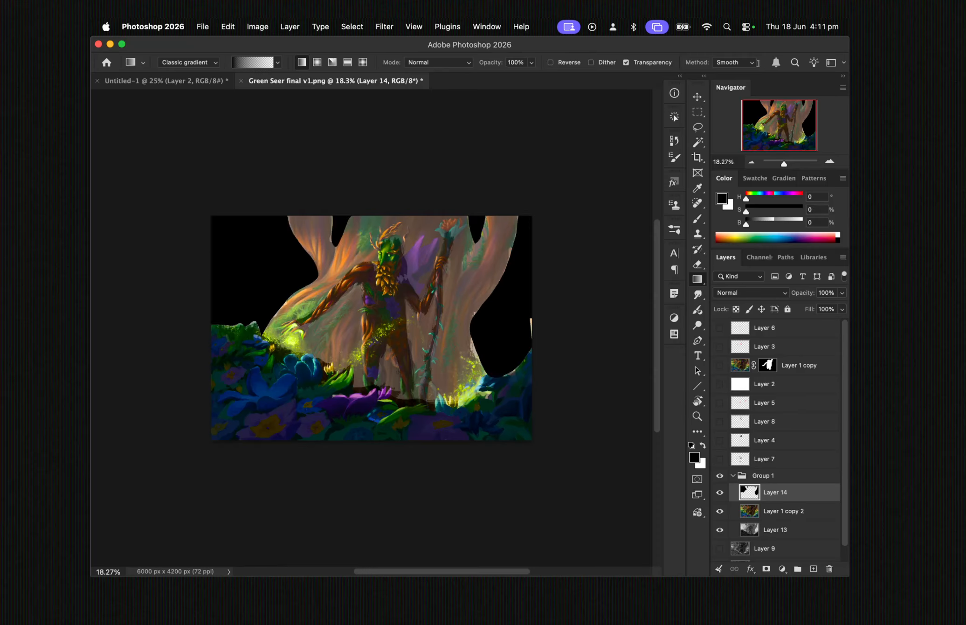
key("b")
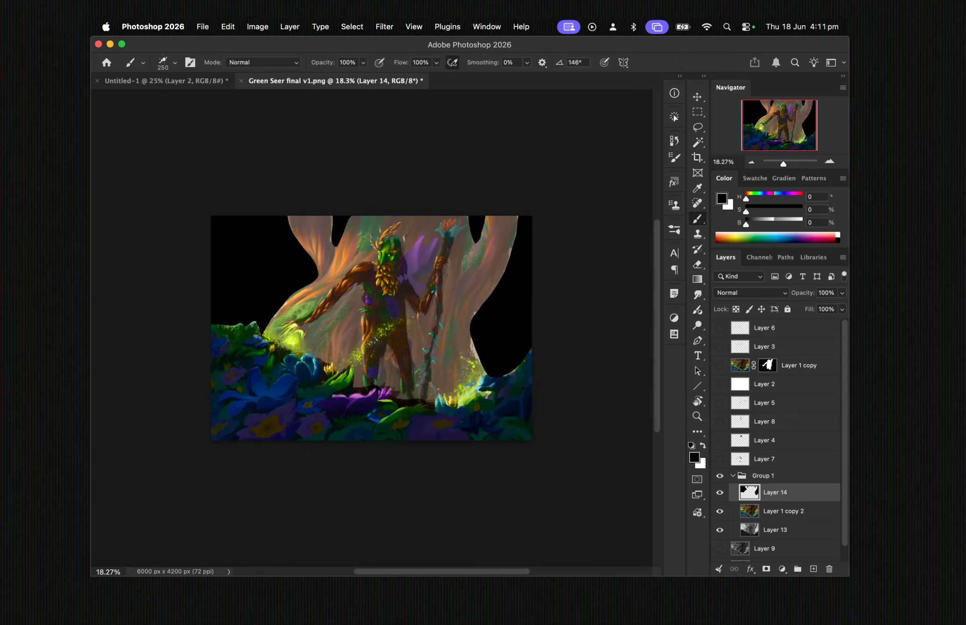
Set the blend mode of Layer 14 to Color and reduce its fill to 30%
left_click(748, 293)
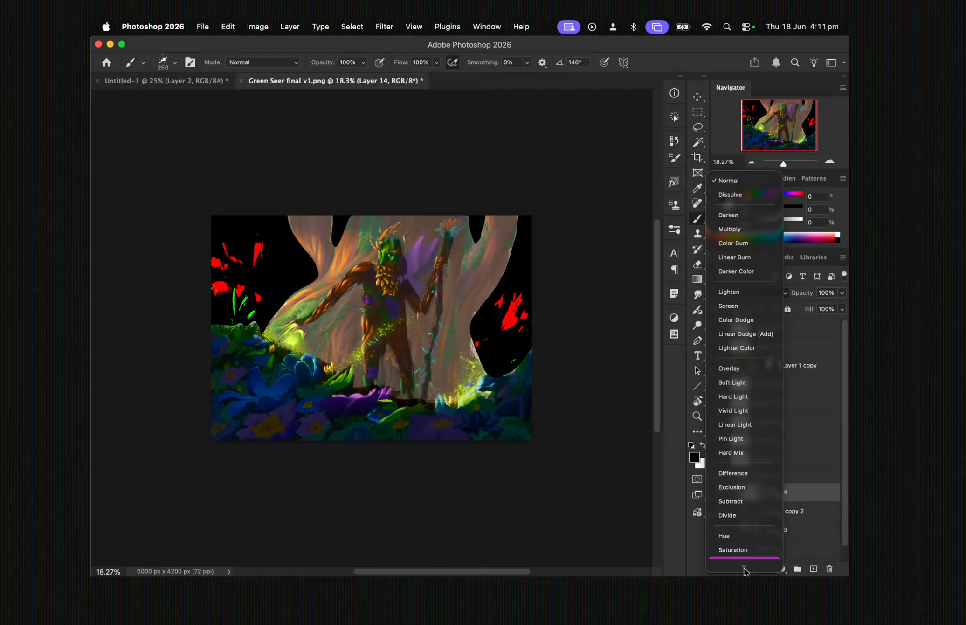
left_click(748, 553)
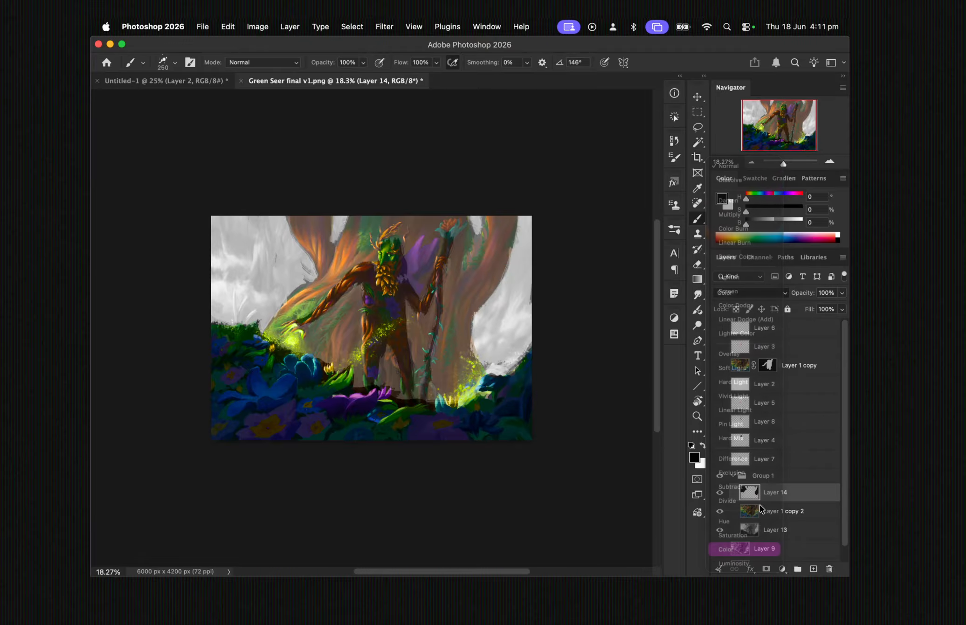
left_click(843, 309)
left_click_drag(807, 323, 803, 323)
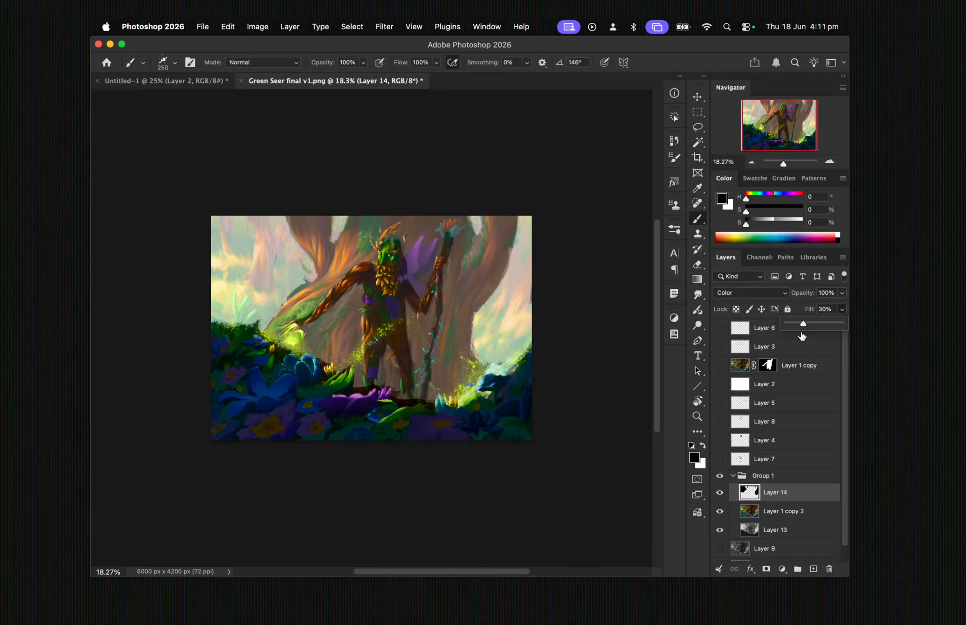
Load Layer 14's shape as a selection and fill it on a new layer with teal at H 189, S 67, B 62
left_click(754, 494, "super")
left_click(813, 568)
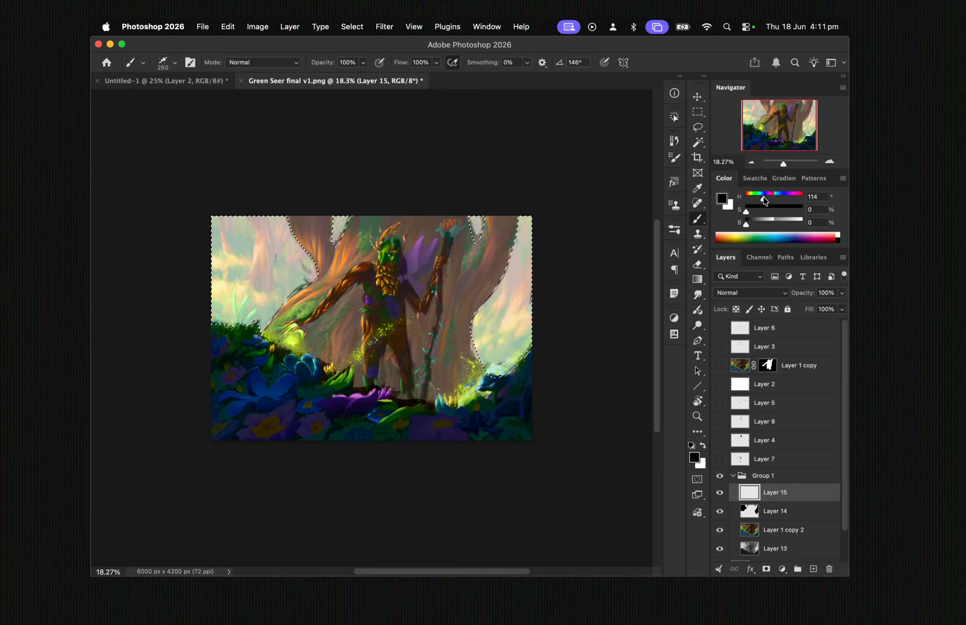
left_click_drag(763, 198, 776, 201)
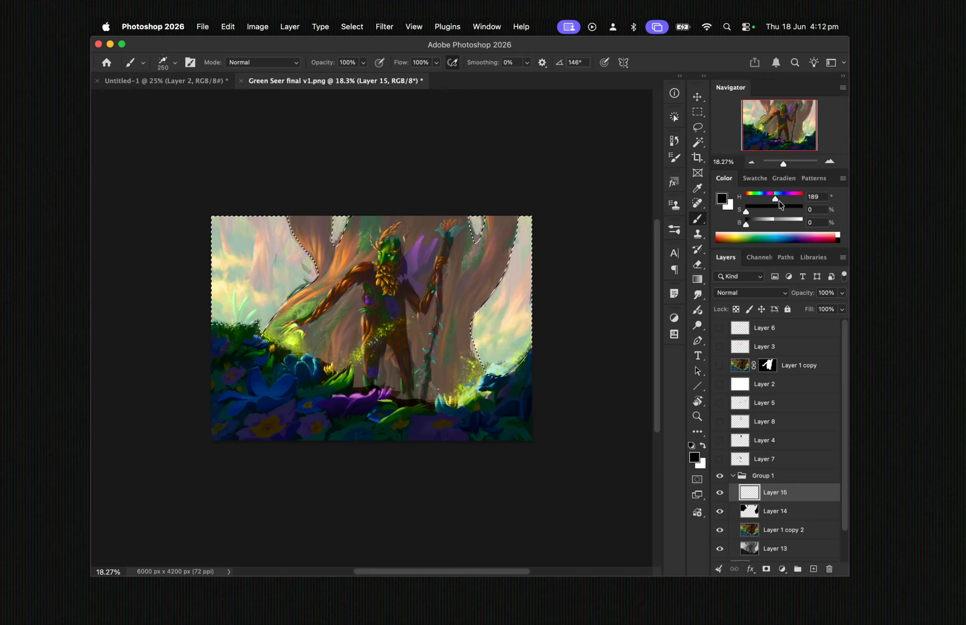
left_click(781, 223)
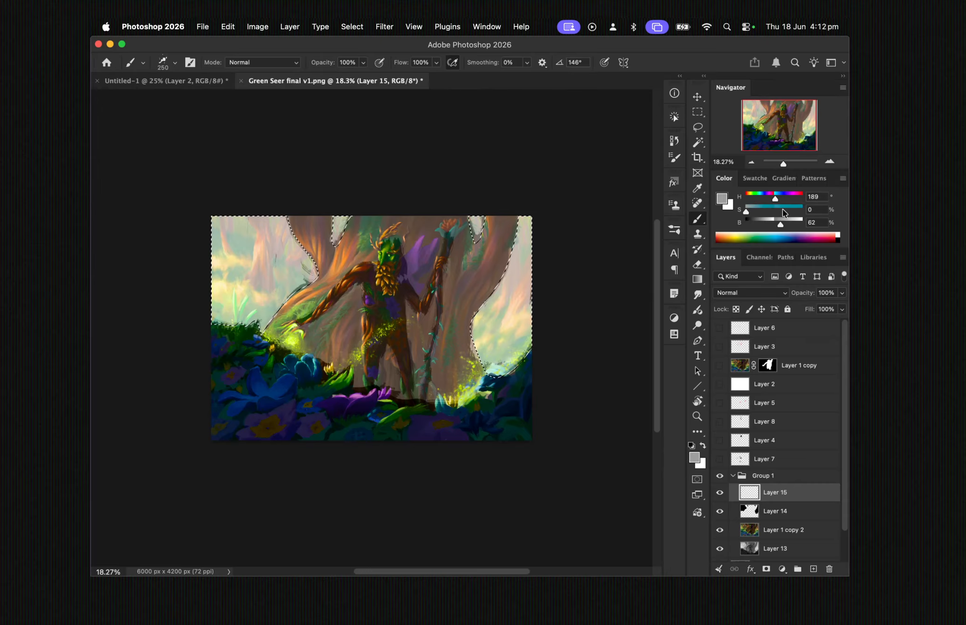
left_click(784, 208)
key("g")
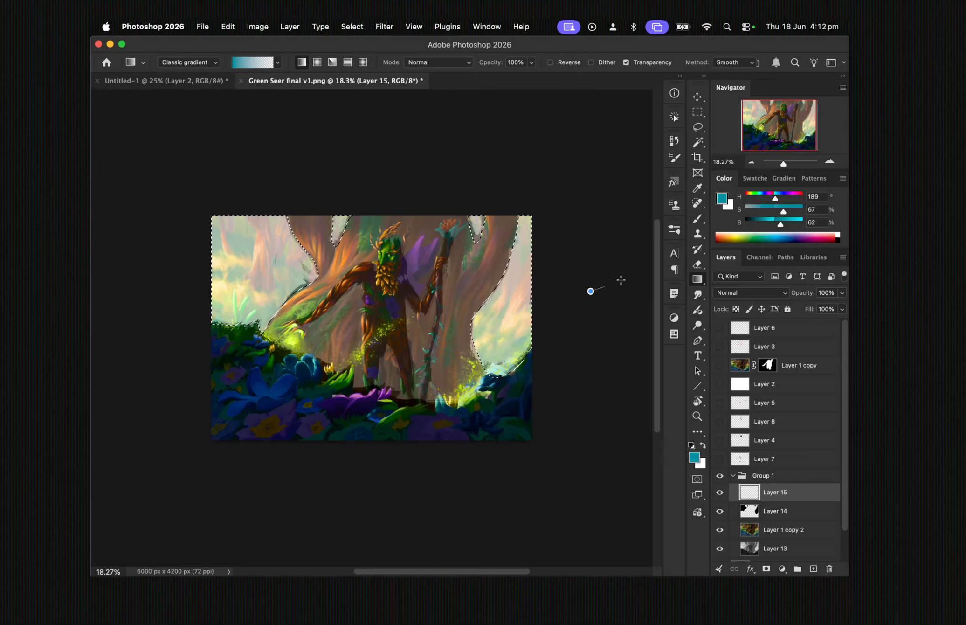
key("alt+BackSpace")
Set Layer 15's blend mode to Color, reduce its fill to 24%, and deselect
left_click(751, 293)
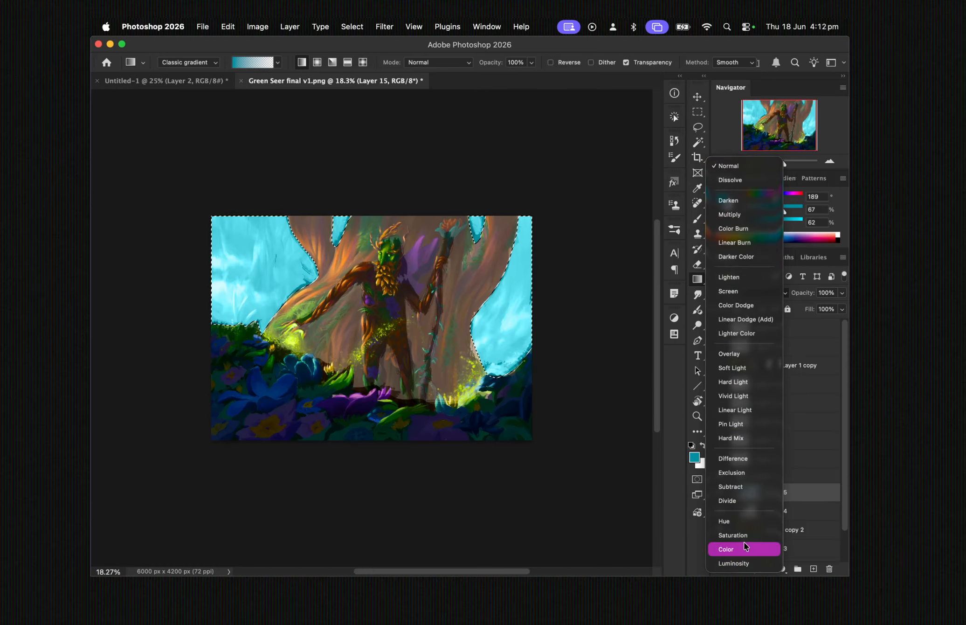
left_click(745, 550)
left_click(842, 308)
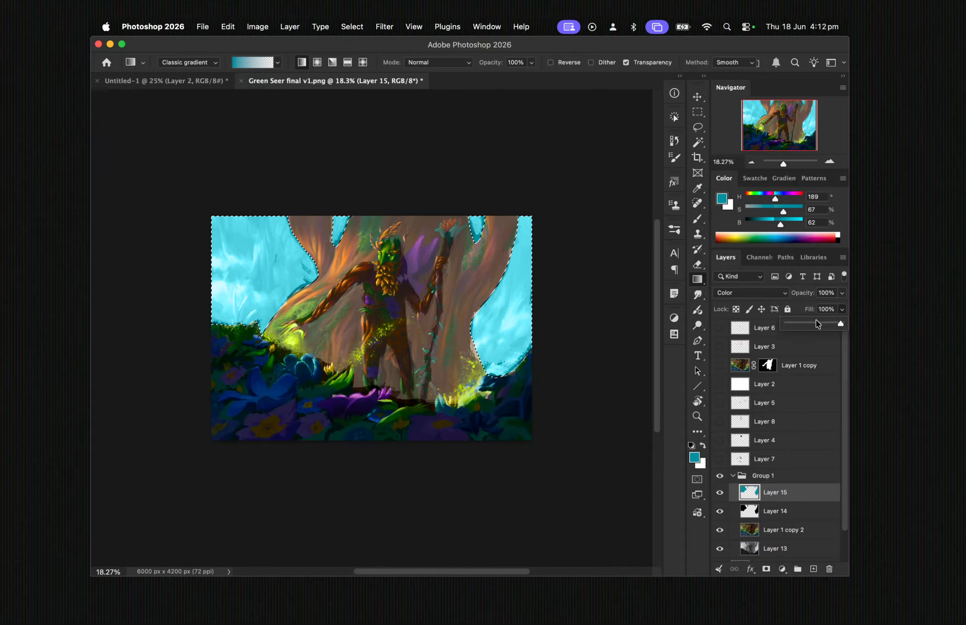
left_click_drag(818, 323, 800, 327)
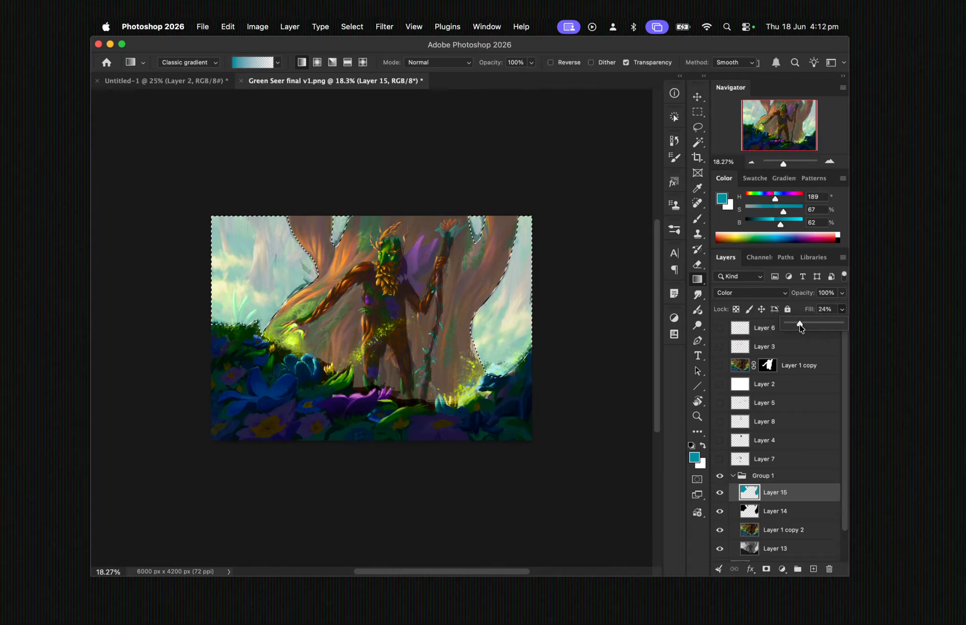
key("super+d")
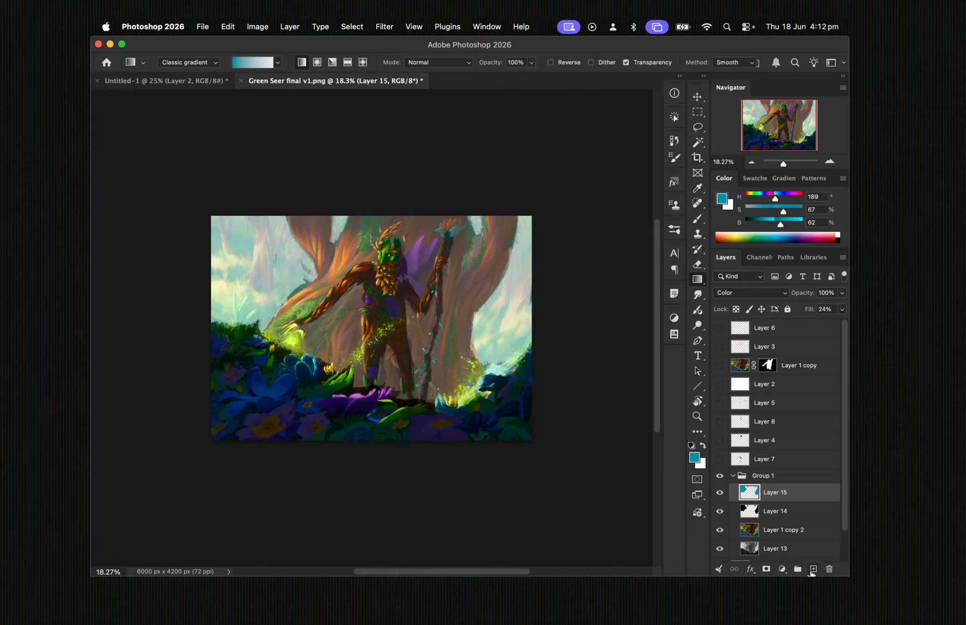
On a new layer, lasso the tree trunk around the figure and staff, fill it with black, and deselect
left_click(812, 569)
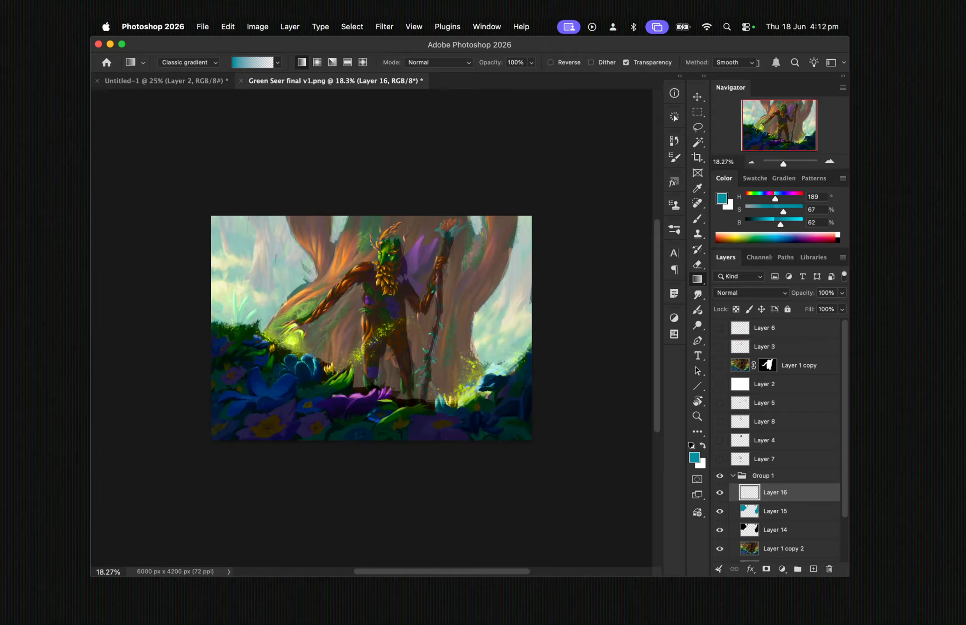
key("l")
mouse_move(541, 343)
left_mouse_down()
mouse_move(508, 369)
mouse_move(430, 399)
mouse_move(447, 259)
mouse_move(466, 220)
mouse_move(449, 218)
mouse_move(427, 289)
mouse_move(416, 282)
mouse_move(437, 254)
mouse_move(436, 238)
mouse_move(406, 256)
mouse_move(410, 231)
mouse_move(401, 241)
mouse_move(393, 223)
mouse_move(371, 244)
mouse_move(379, 257)
mouse_move(271, 333)
mouse_move(313, 269)
mouse_move(285, 211)
mouse_move(331, 217)
mouse_move(334, 244)
mouse_move(356, 207)
mouse_move(477, 192)
mouse_move(471, 262)
mouse_move(482, 214)
mouse_move(520, 219)
mouse_move(517, 257)
mouse_move(473, 352)
mouse_move(495, 374)
left_mouse_up()
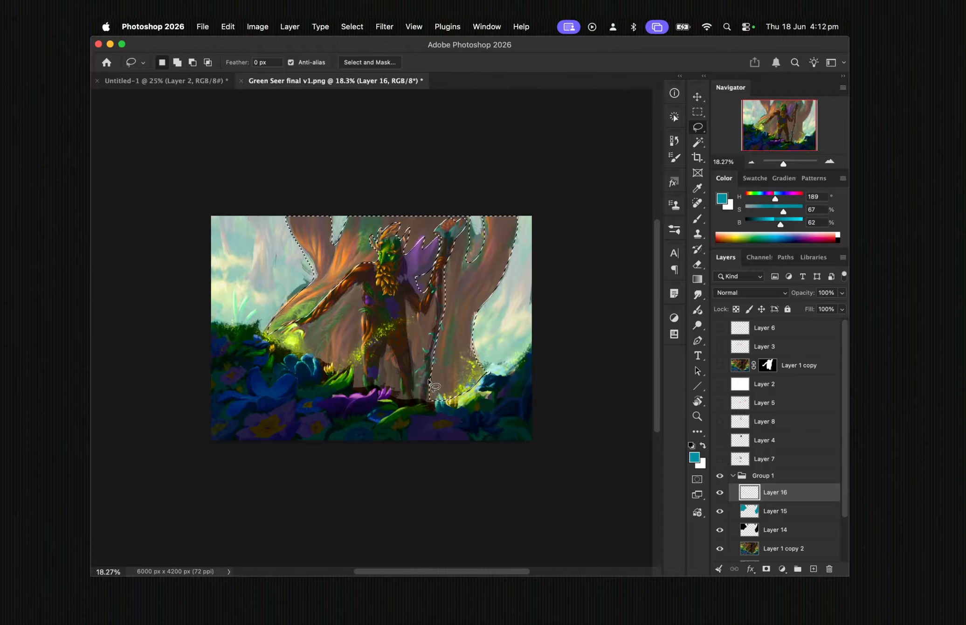
mouse_move(422, 400)
left_mouse_down()
mouse_move(436, 322)
mouse_move(409, 309)
mouse_move(422, 399)
mouse_move(394, 356)
mouse_move(382, 376)
mouse_move(394, 395)
mouse_move(408, 399)
mouse_move(359, 348)
mouse_move(355, 290)
mouse_move(304, 343)
mouse_move(292, 335)
mouse_move(303, 355)
mouse_move(361, 380)
mouse_move(356, 372)
mouse_move(359, 386)
left_mouse_up()
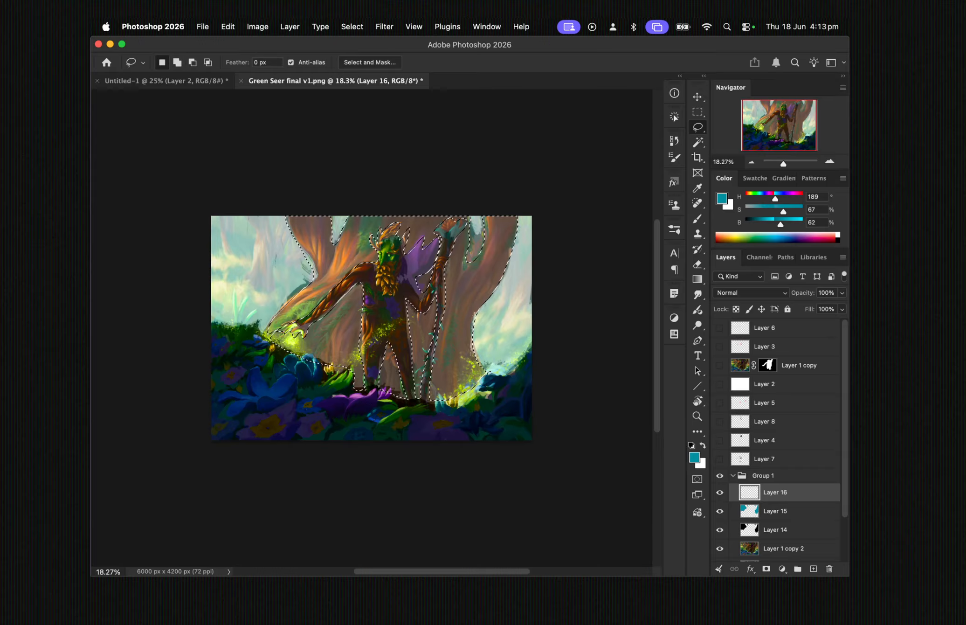
key("d")
key("g")
key("alt+BackSpace")
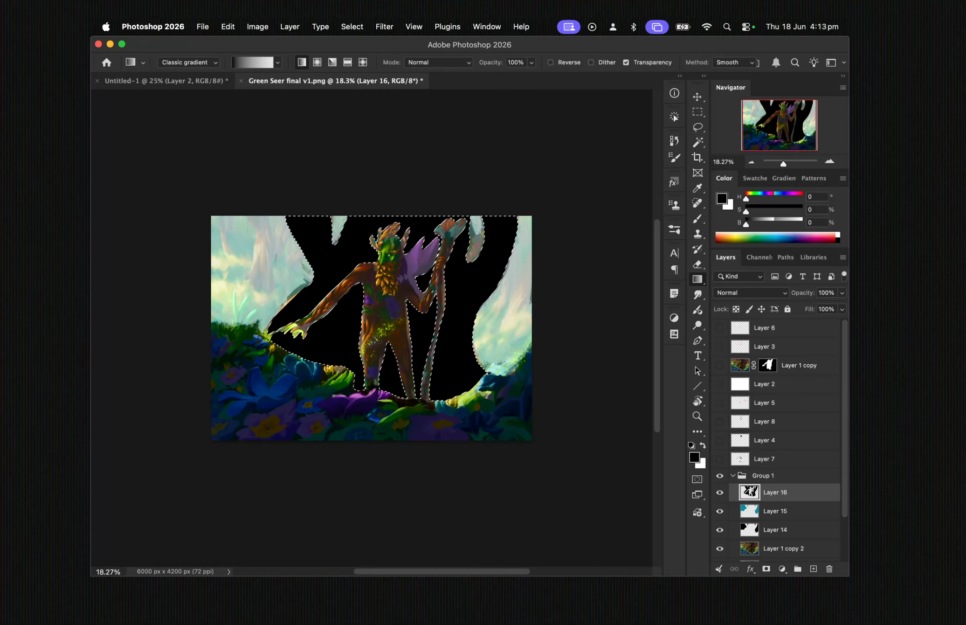
key("super+d")
Set Layer 16's blend mode to Color and reduce its fill to 28%
left_click(769, 294)
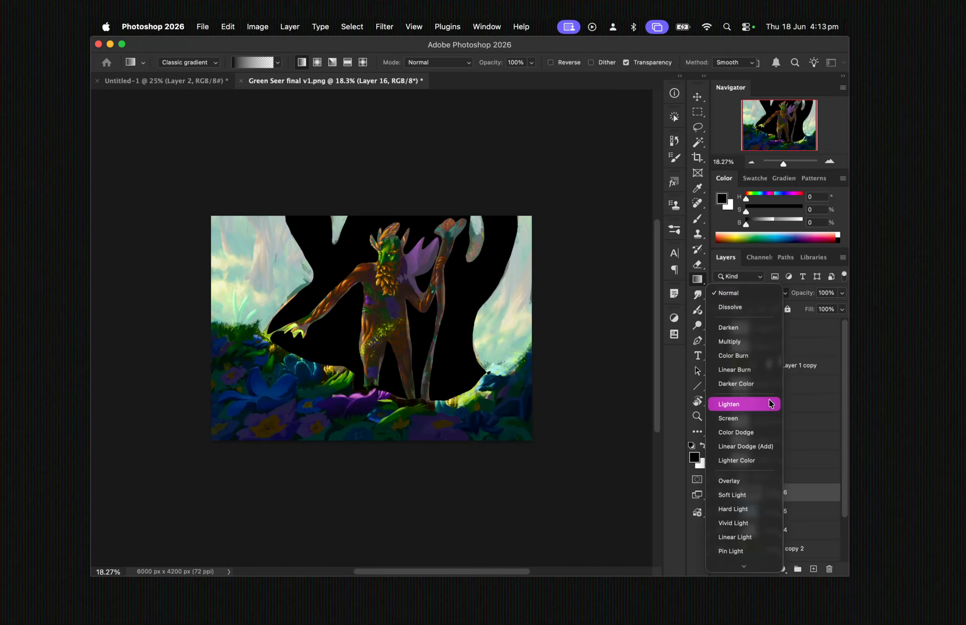
left_click(753, 552)
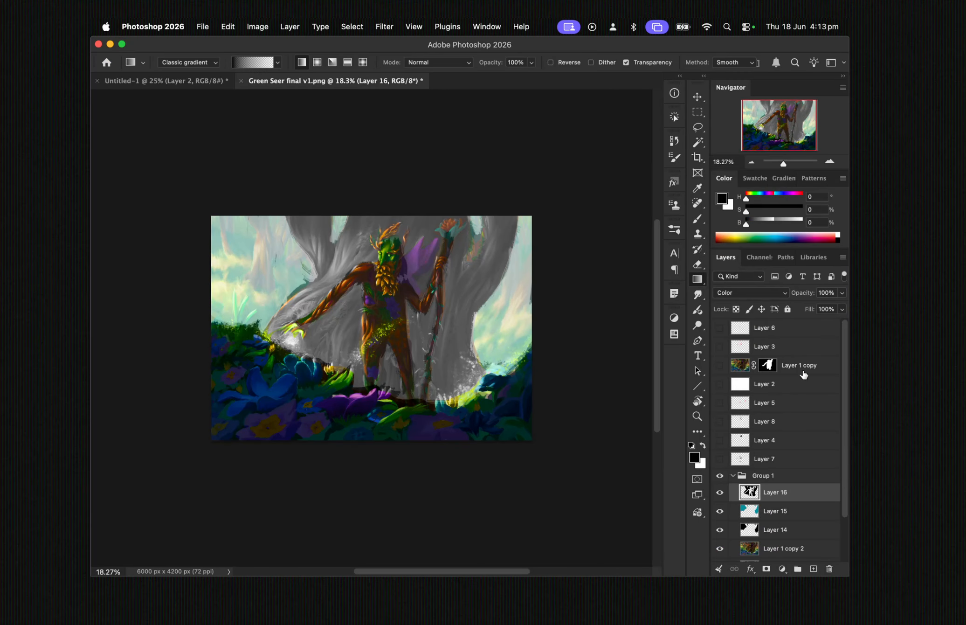
left_click_drag(843, 309, 805, 326)
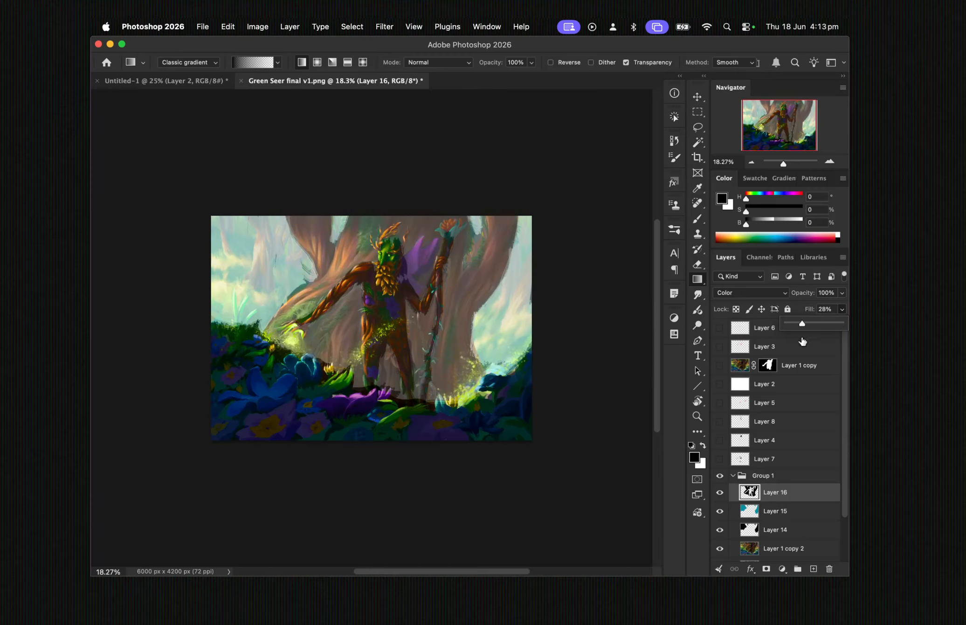
On a new layer, lasso everything above the foreground flowers, fill it with black, and deselect
left_click(814, 568)
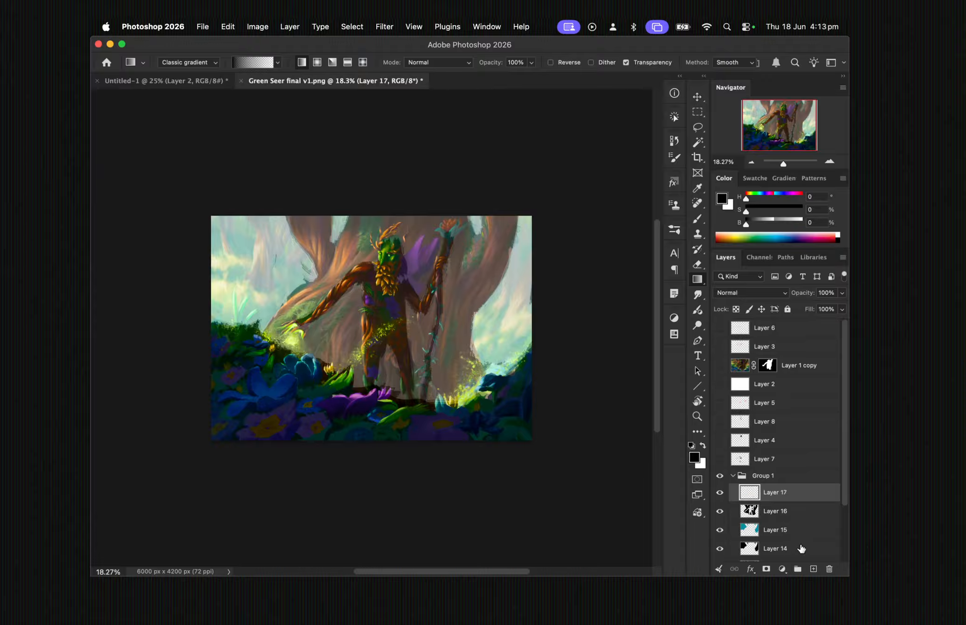
key("l")
mouse_move(542, 353)
left_mouse_down()
mouse_move(518, 378)
mouse_move(462, 400)
mouse_move(393, 401)
mouse_move(230, 325)
mouse_move(386, 151)
mouse_move(545, 335)
left_mouse_up()
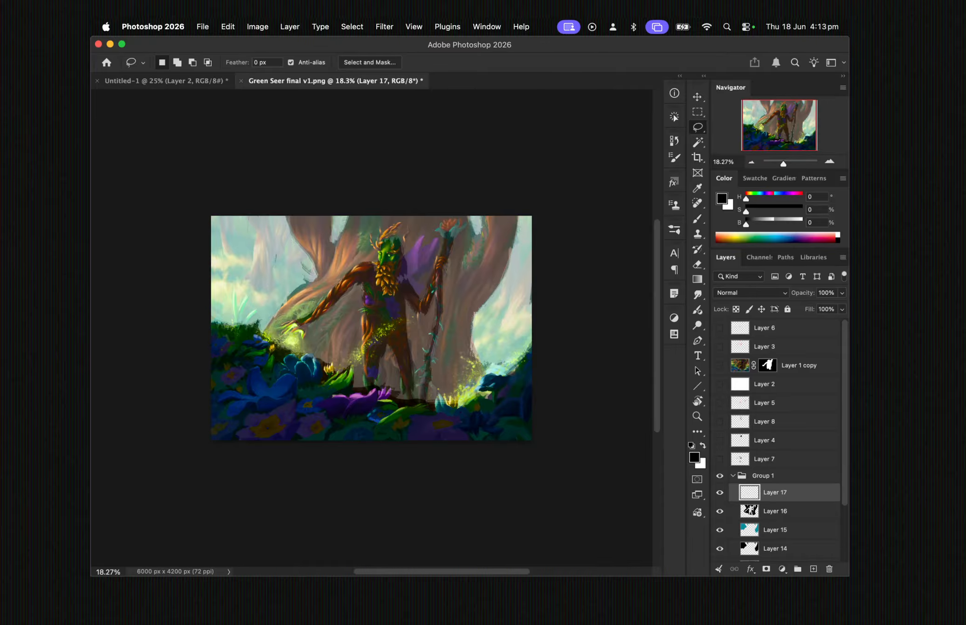
key("g")
key("alt+BackSpace")
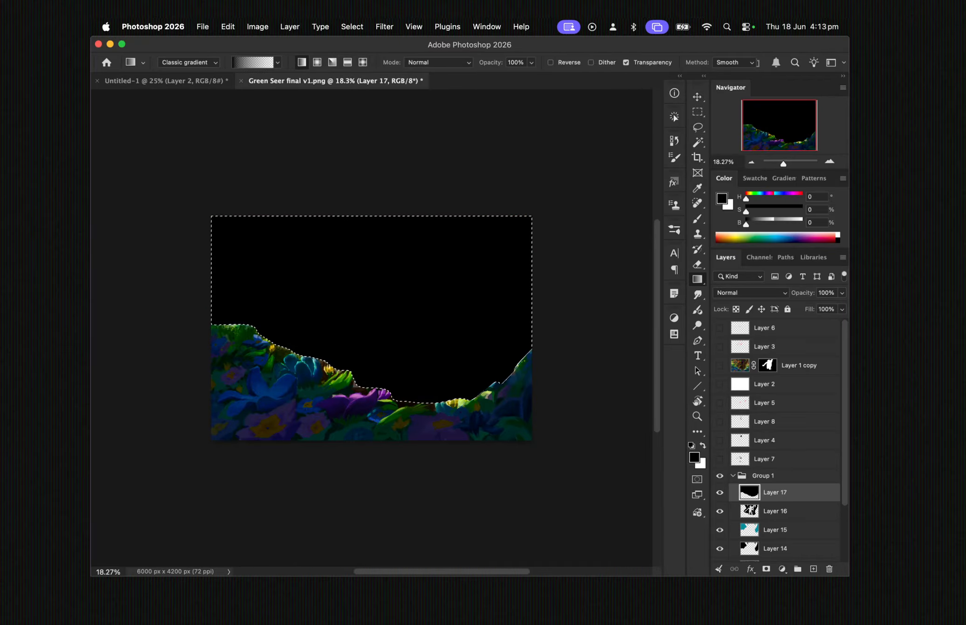
key("cmd+d")
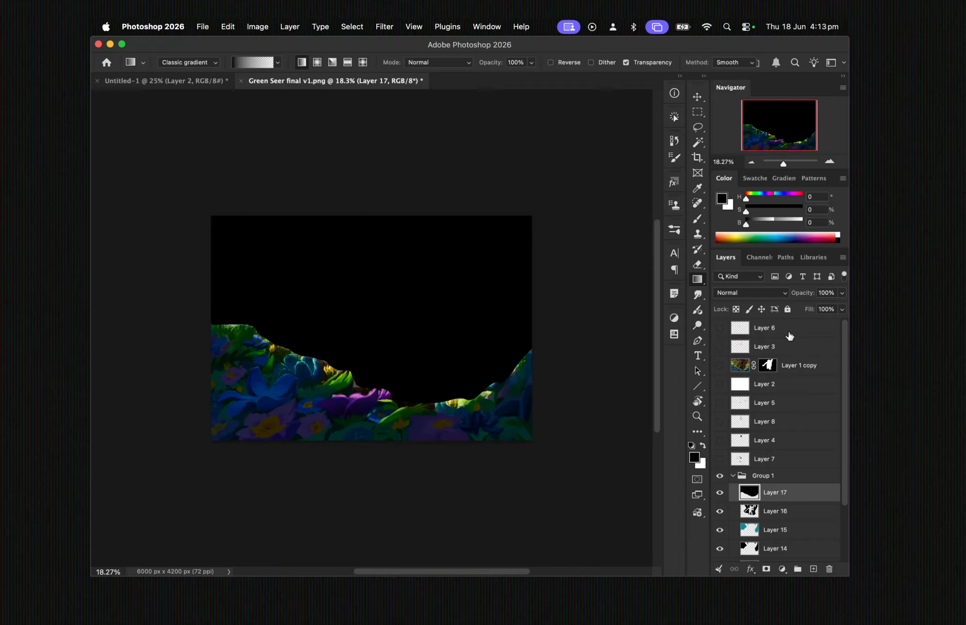
Set Layer 17's blend mode to Color and reduce its fill to 30%
left_click(767, 293)
scroll(746, 560, "down", 3)
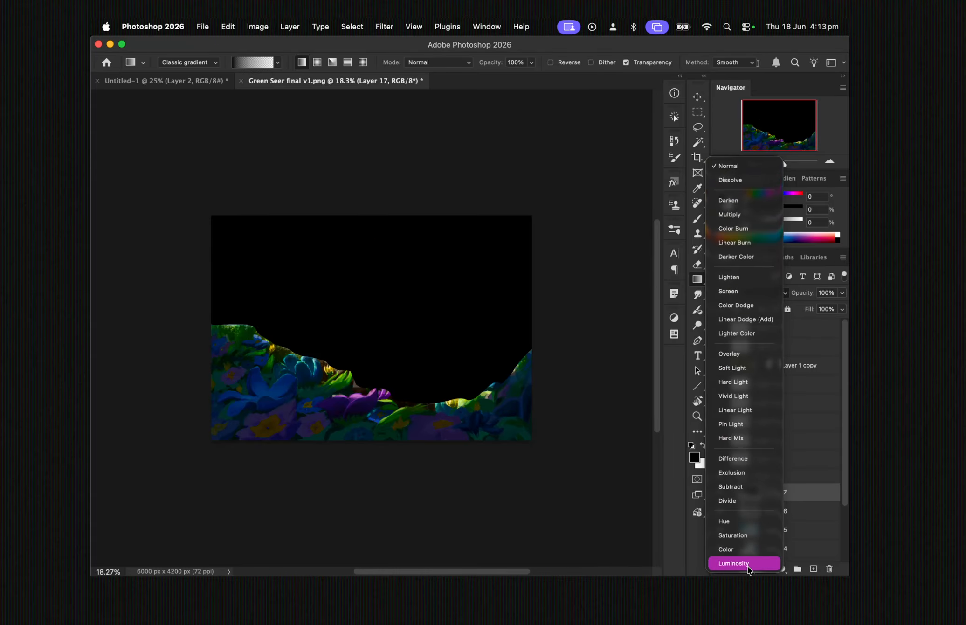
left_click(747, 564)
mouse_move(842, 309)
left_mouse_down()
mouse_move(824, 326)
mouse_move(808, 325)
left_mouse_up()
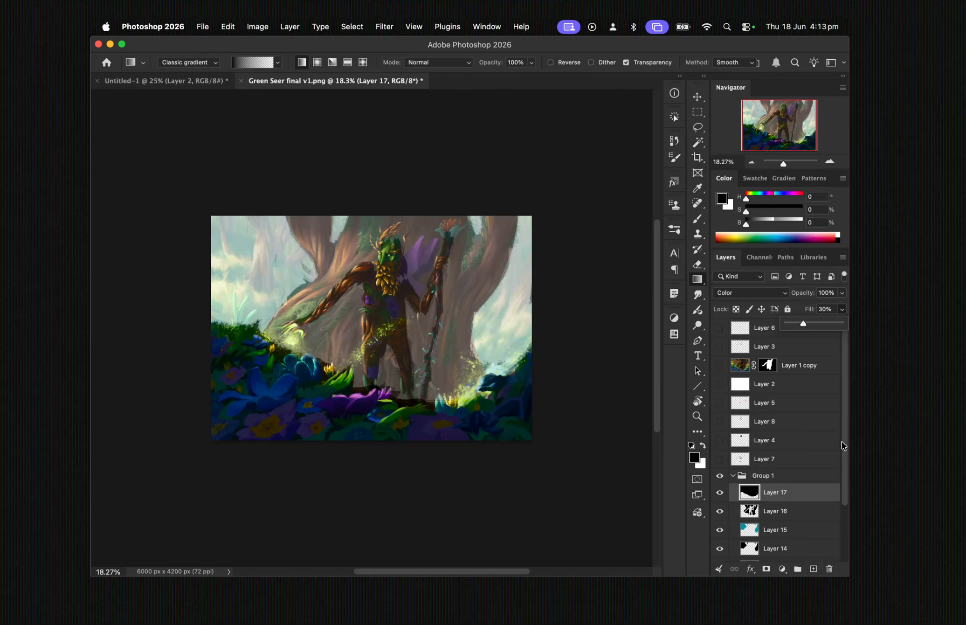
Duplicate the original painting in Layer 1 and move the copy to the top of Group 1
scroll(844, 445, "down", 4)
left_click(788, 553)
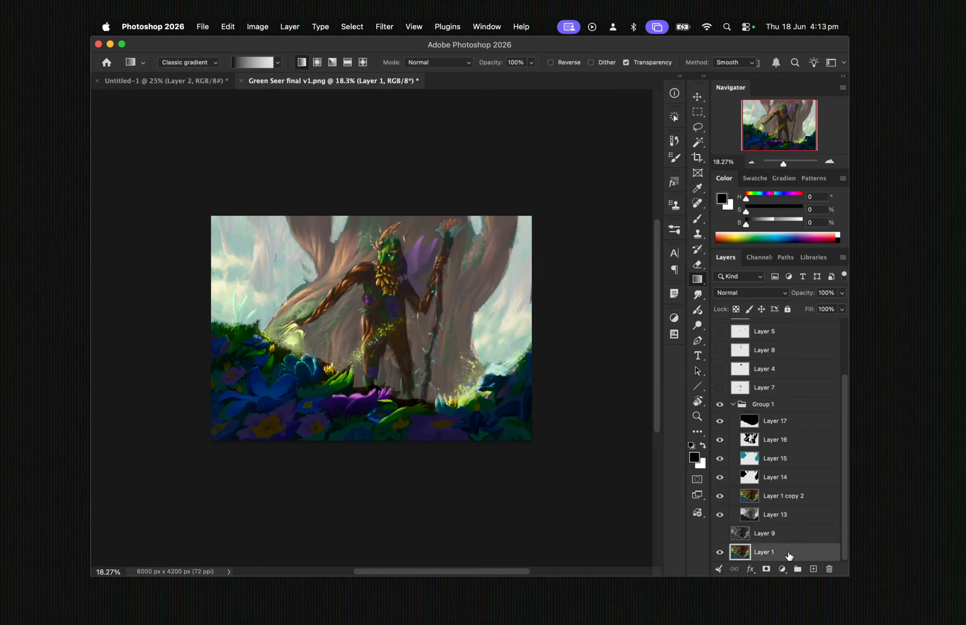
left_click(675, 118)
left_click(586, 192)
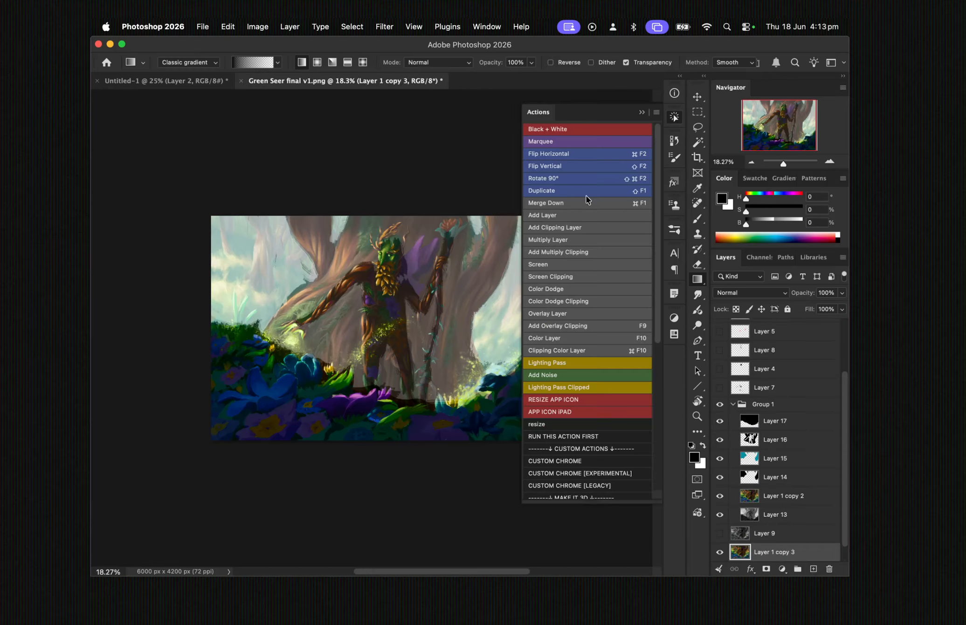
left_click_drag(766, 555, 765, 411)
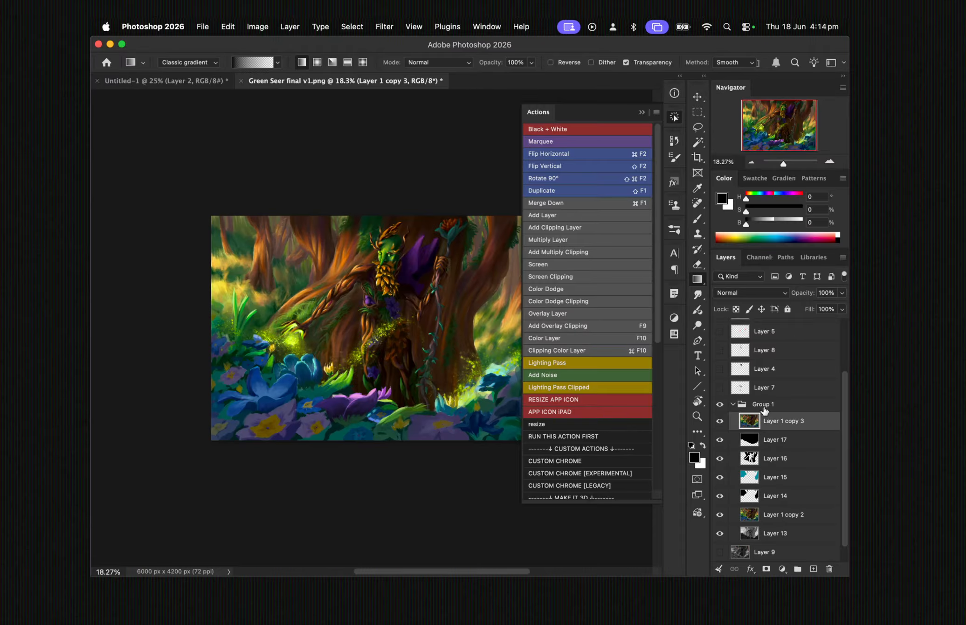
left_click(641, 112)
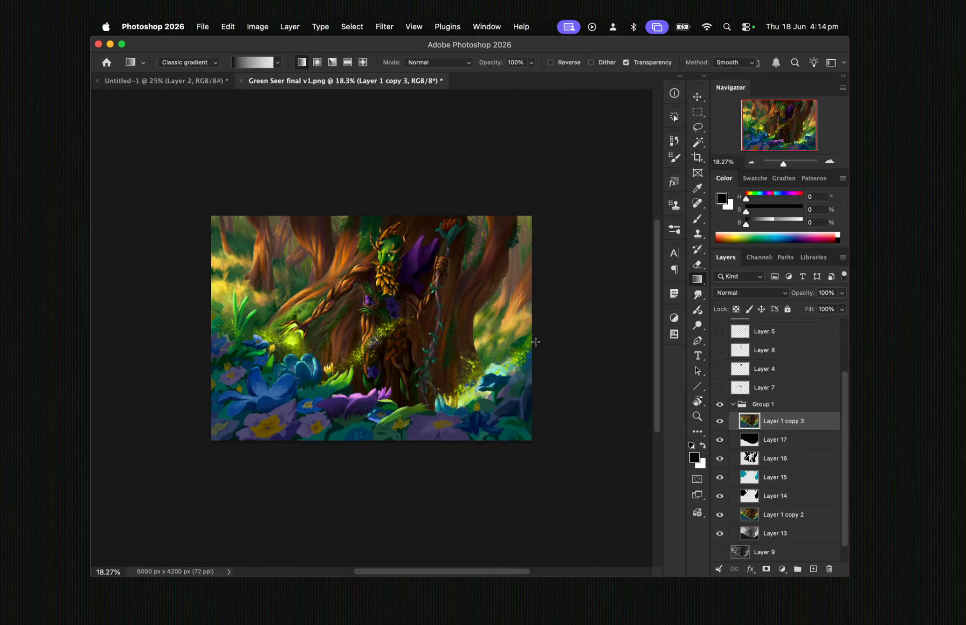
Lasso the foreground flowers and plants and mask Layer 1 copy 3 to that selection
key("l")
mouse_move(532, 340)
left_mouse_down()
mouse_move(512, 364)
mouse_move(415, 404)
mouse_move(392, 402)
mouse_move(390, 386)
mouse_move(346, 393)
mouse_move(357, 375)
mouse_move(323, 377)
mouse_move(313, 355)
mouse_move(282, 352)
mouse_move(245, 330)
mouse_move(254, 309)
mouse_move(242, 318)
mouse_move(249, 294)
mouse_move(237, 309)
mouse_move(230, 302)
mouse_move(229, 320)
mouse_move(190, 337)
mouse_move(339, 515)
left_mouse_up()
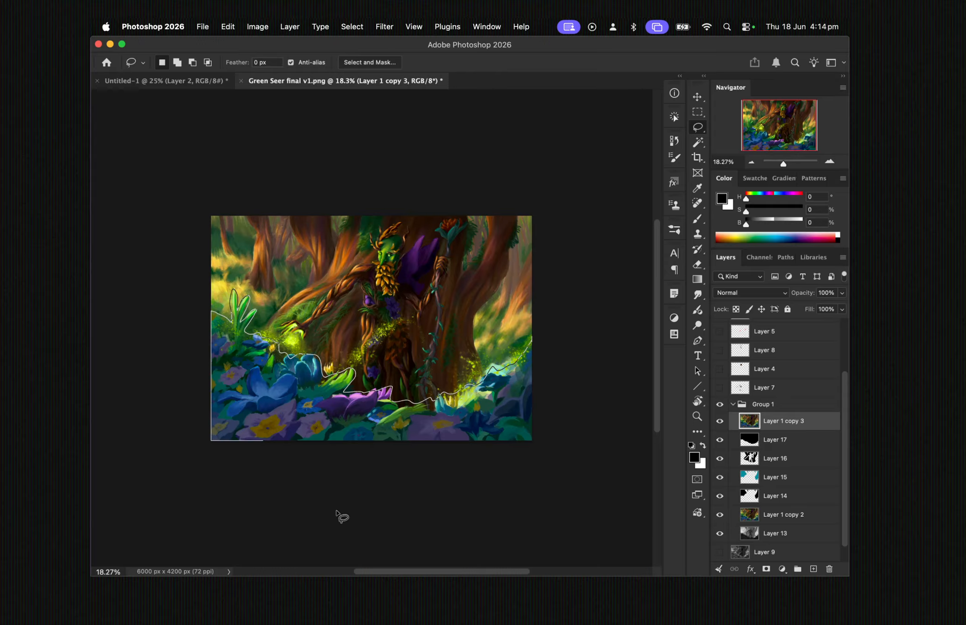
left_click(766, 568)
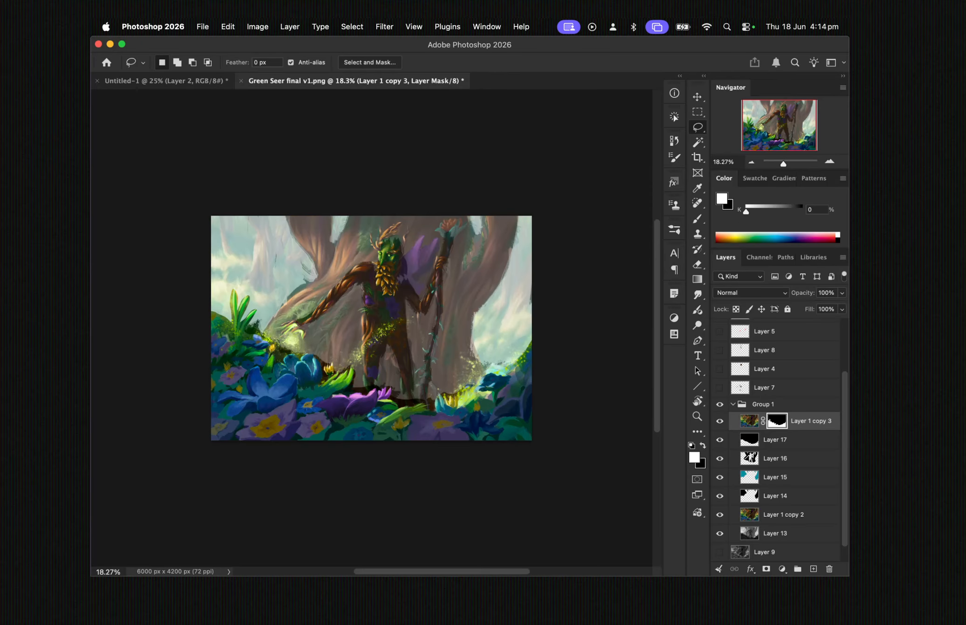
Brighten the foreground flowers on Layer 1 copy 3's image and toggle the layer's visibility to compare
left_click(755, 422)
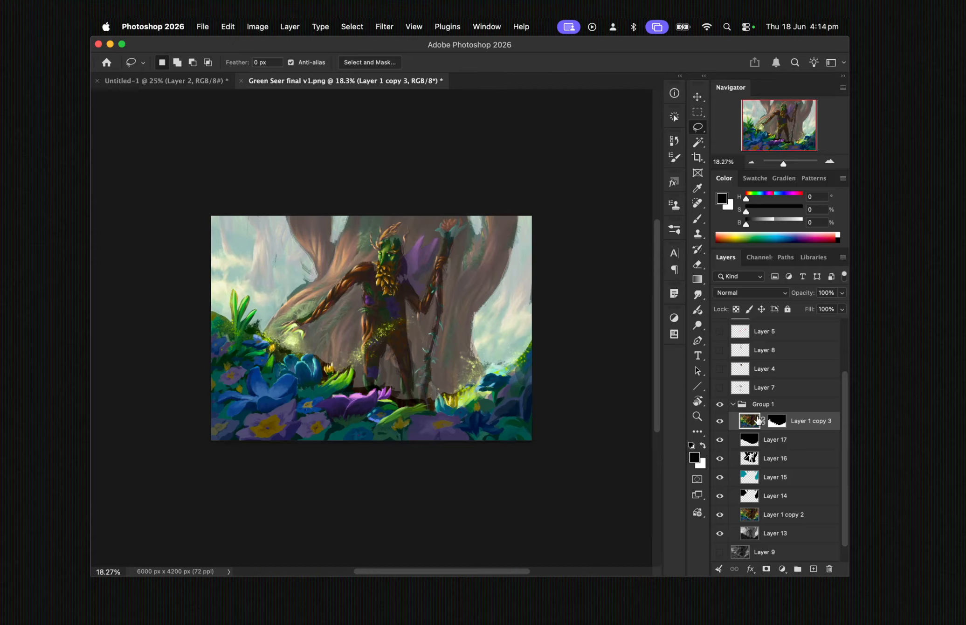
key("i")
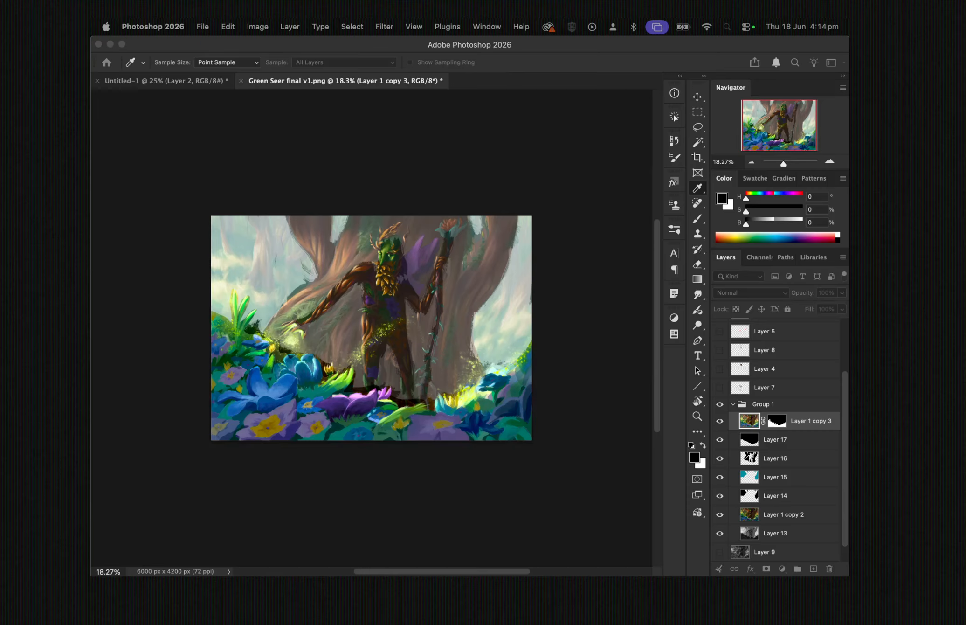
key("l")
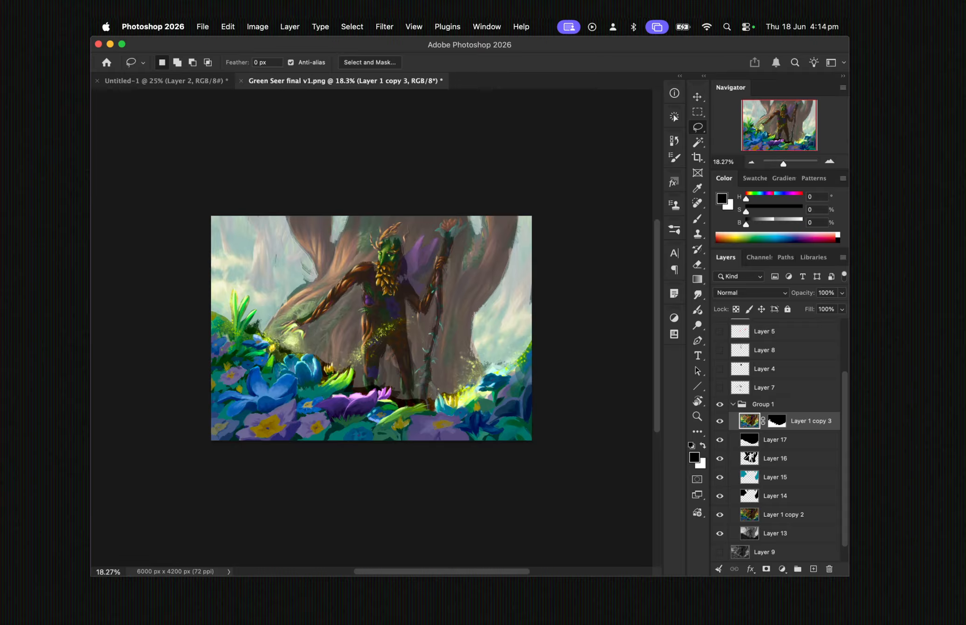
left_click(721, 421)
left_click(721, 422)
On a new layer, sample the hand glow's yellow-green, adjust it to H 73, S 99, B 76, and dab it near the hand
left_click(813, 569)
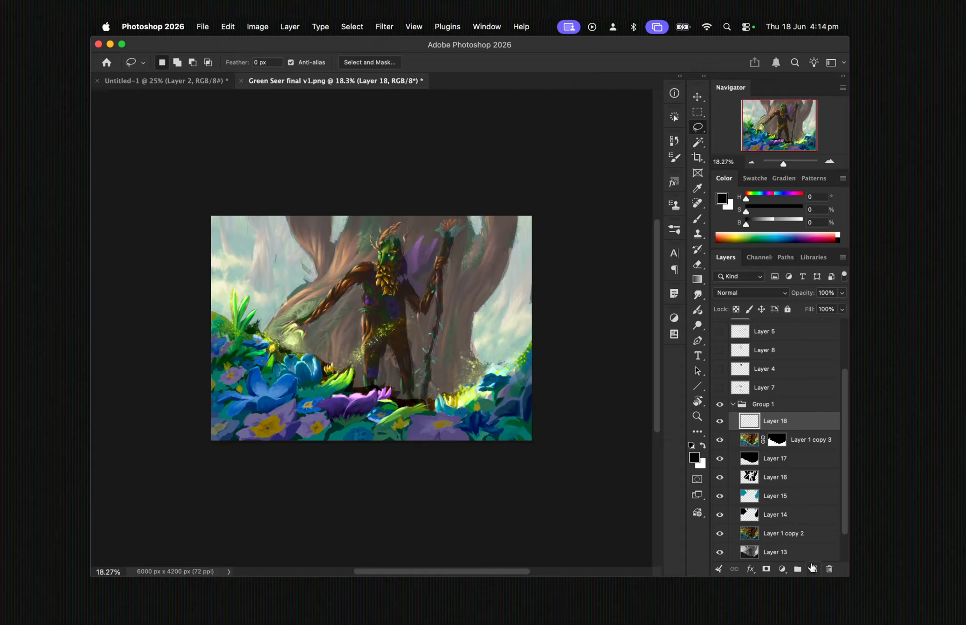
key("i")
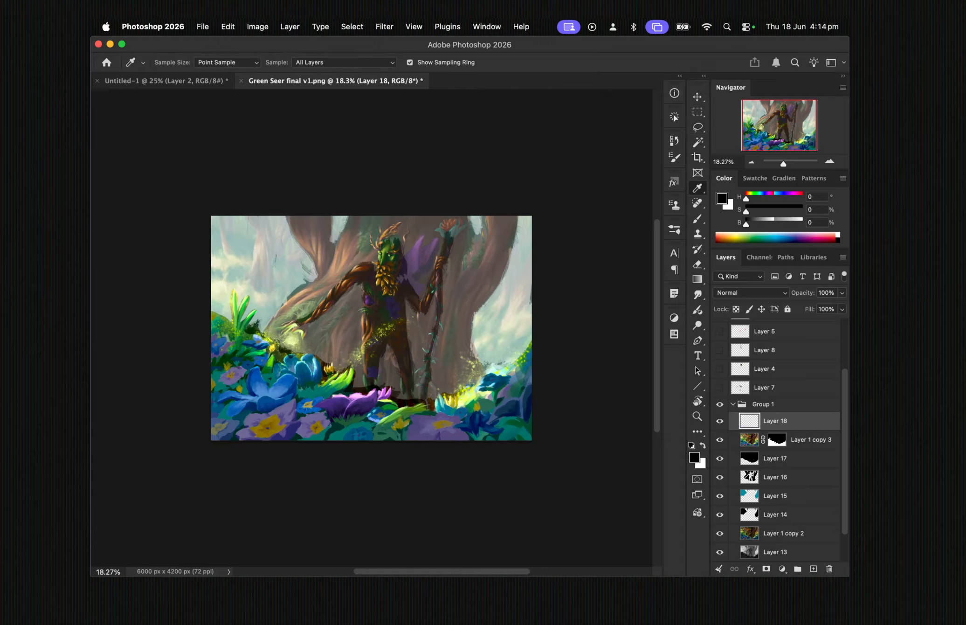
left_click(298, 336)
left_click(784, 212)
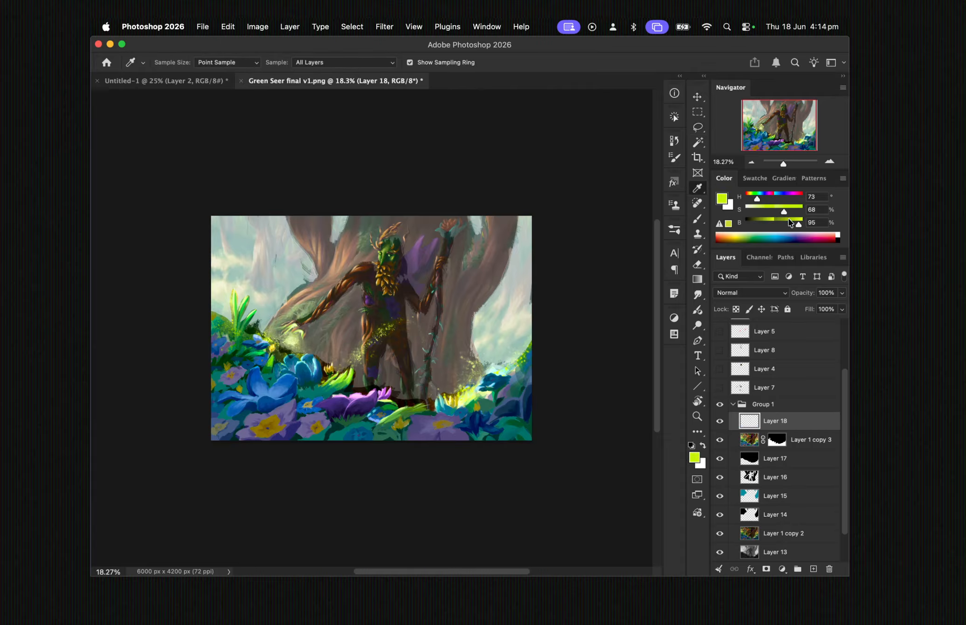
left_click(792, 224)
left_click(801, 211)
left_click(788, 224)
key("b")
left_click_drag(294, 337, 296, 341)
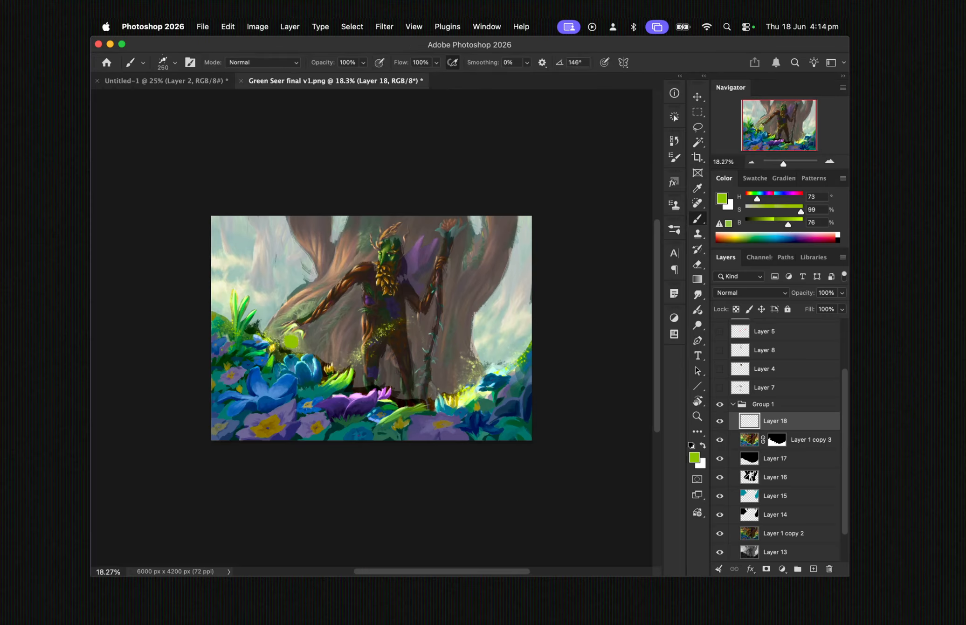
Add a Screen-mode layer and paint yellow-green magic strokes from the hand across the figure's waist toward the bright background opening beside the trunk
left_click(675, 117)
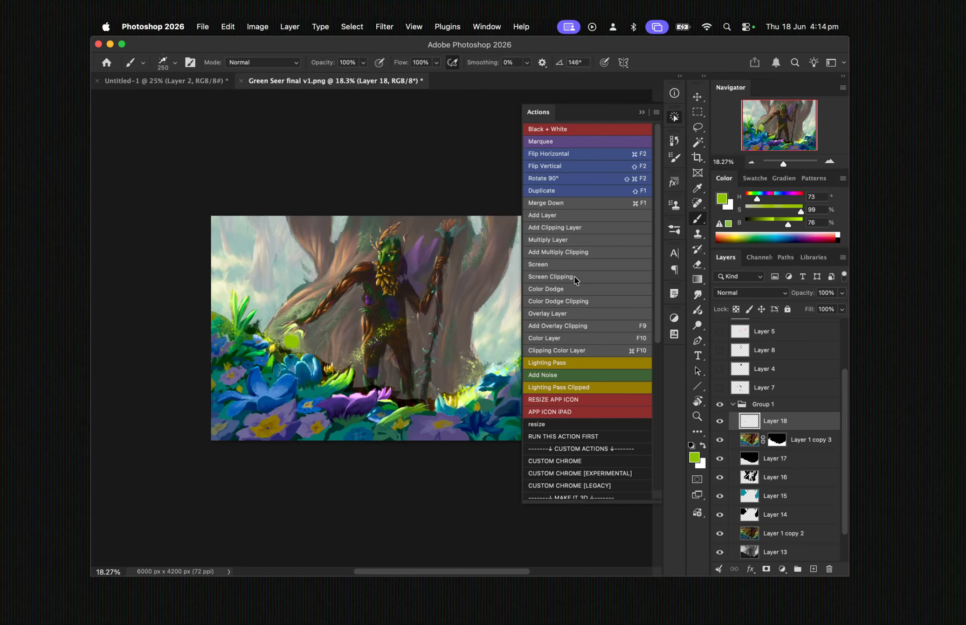
left_click(573, 262)
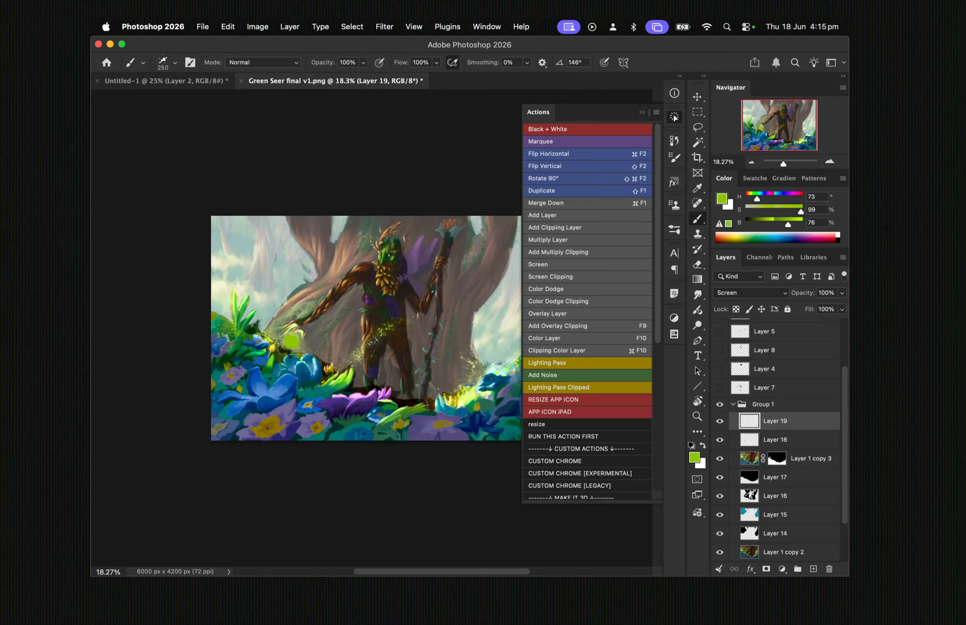
left_click(643, 114)
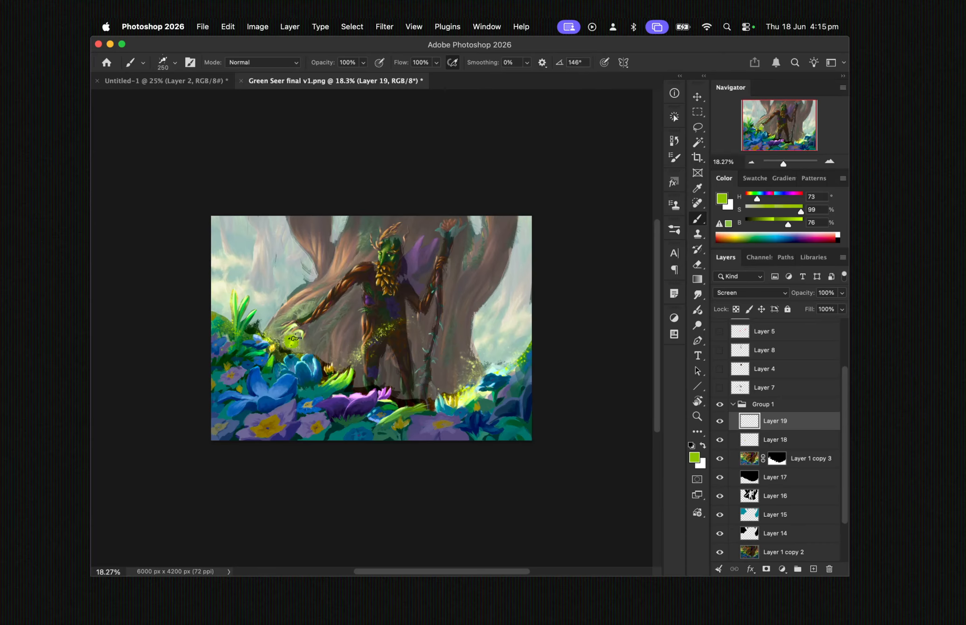
left_click_drag(290, 341, 292, 338)
mouse_move(346, 362)
left_mouse_down()
mouse_move(395, 325)
mouse_move(422, 319)
mouse_move(399, 322)
left_mouse_up()
left_click_drag(422, 329, 448, 332)
left_click_drag(339, 360, 324, 356)
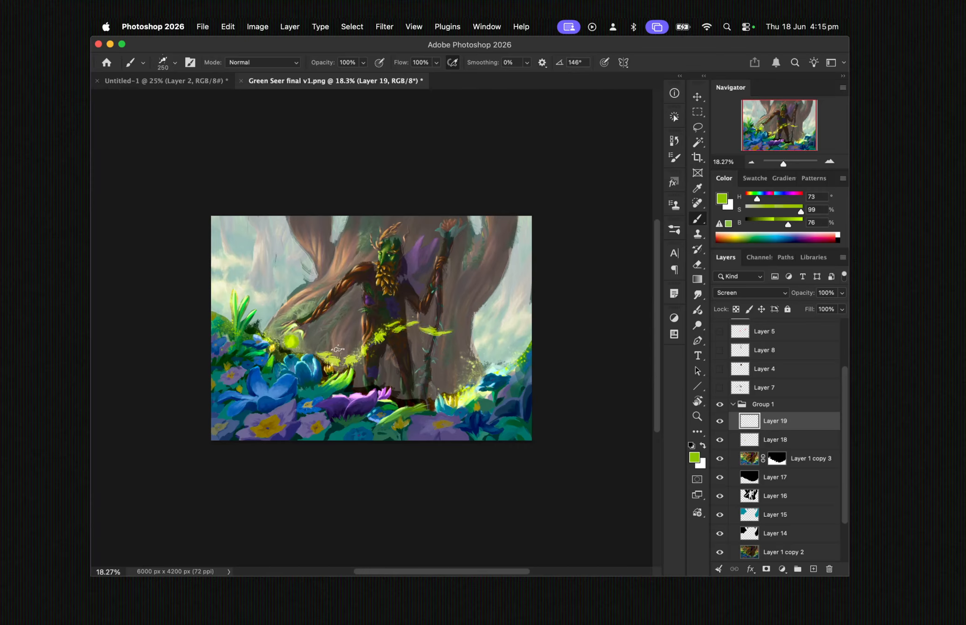
left_click_drag(394, 341, 488, 301)
mouse_move(465, 339)
left_mouse_down()
mouse_move(507, 326)
mouse_move(494, 308)
mouse_move(531, 262)
left_mouse_up()
left_click_drag(476, 296, 506, 245)
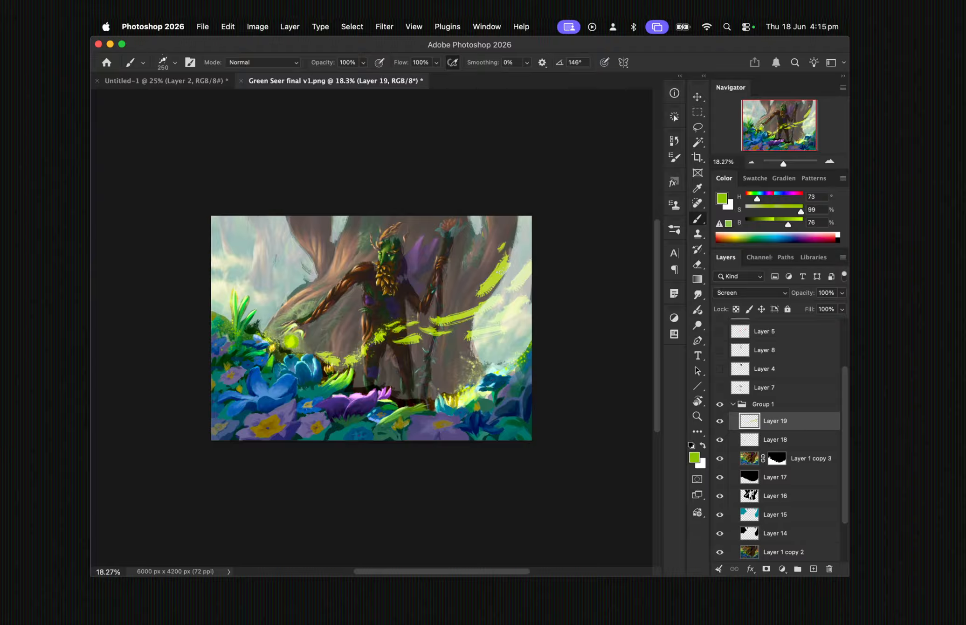
Extend the yellow-green magic strokes up through the background openings on both sides of the trunk, compare the result, and hide Layer 19
mouse_move(488, 335)
left_mouse_down()
mouse_move(531, 316)
mouse_move(517, 304)
mouse_move(515, 252)
mouse_move(531, 225)
left_mouse_up()
mouse_move(288, 311)
left_mouse_down()
mouse_move(237, 260)
mouse_move(229, 233)
mouse_move(246, 226)
mouse_move(242, 259)
mouse_move(215, 243)
mouse_move(241, 282)
mouse_move(229, 216)
mouse_move(257, 299)
mouse_move(259, 217)
mouse_move(257, 238)
mouse_move(239, 223)
left_mouse_up()
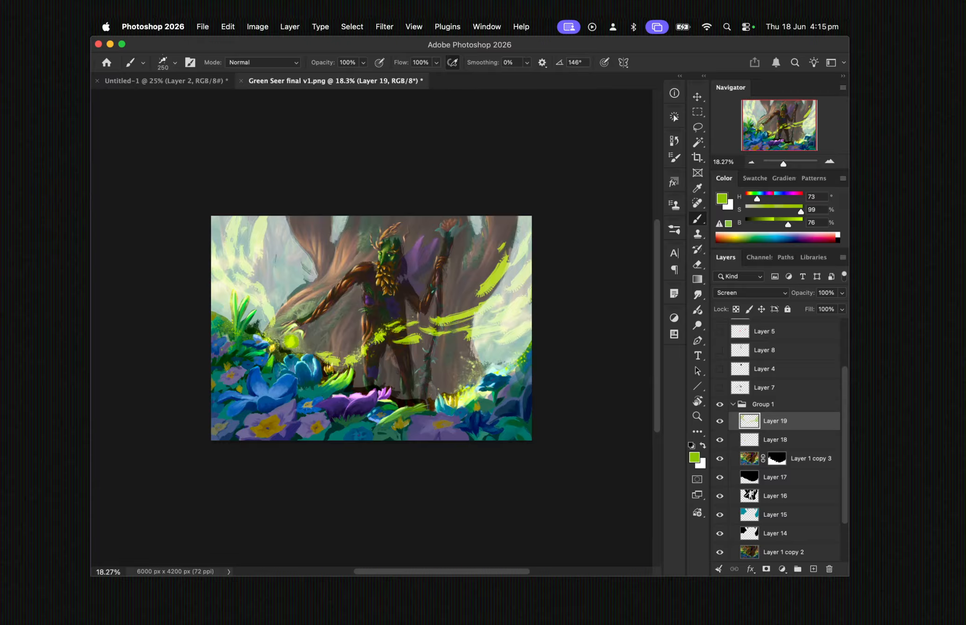
left_click(720, 421)
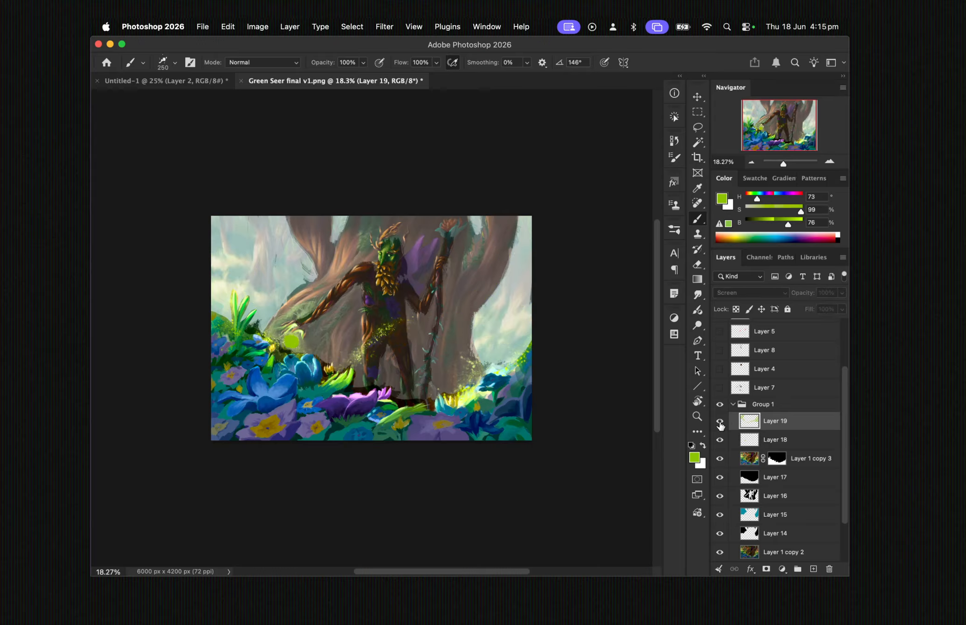
left_click(720, 422)
left_click(720, 422)
left_click(720, 421)
left_click(720, 422)
On a new Screen-mode layer, paint curved yellow-green strokes from the glowing hand around the figure's waist, shoulder, head, and staff
left_click(813, 569)
left_click(747, 291)
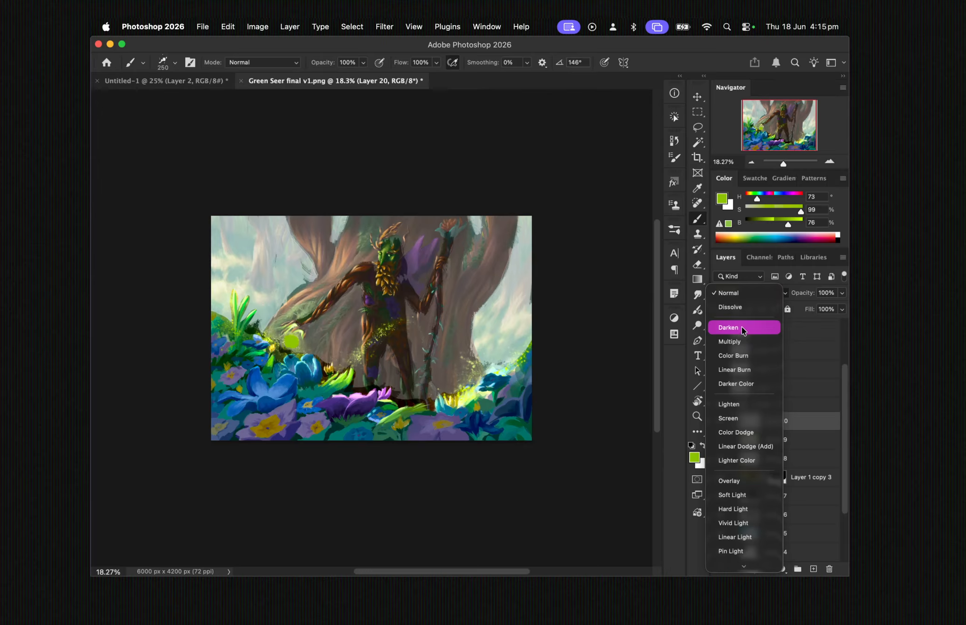
left_click(745, 416)
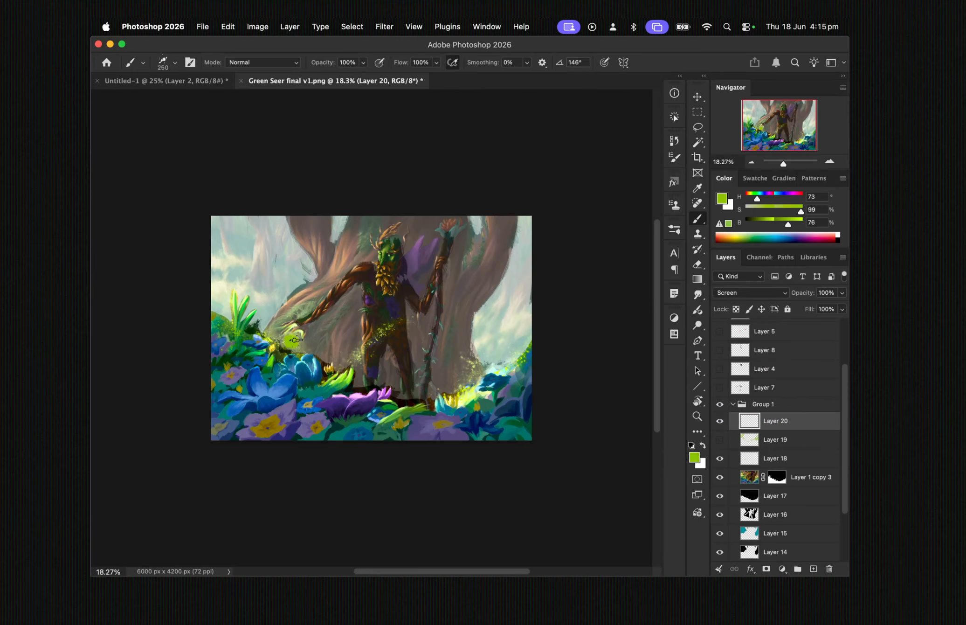
mouse_move(313, 347)
left_mouse_down()
mouse_move(336, 358)
mouse_move(373, 350)
mouse_move(380, 324)
mouse_move(411, 313)
left_mouse_up()
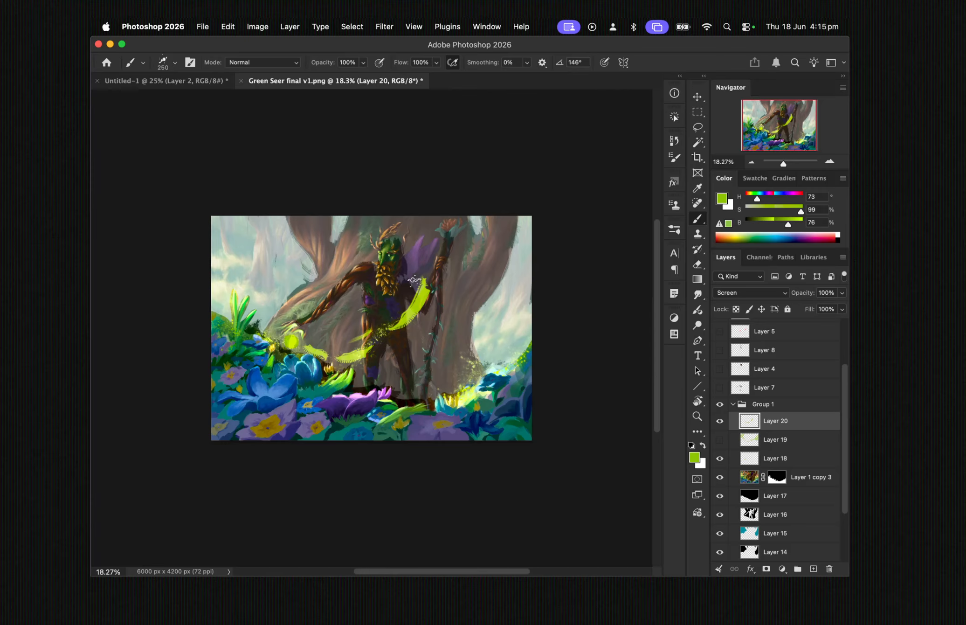
mouse_move(419, 285)
left_mouse_down()
mouse_move(413, 227)
mouse_move(432, 220)
mouse_move(380, 236)
mouse_move(363, 214)
mouse_move(356, 232)
mouse_move(350, 202)
mouse_move(363, 245)
left_mouse_up()
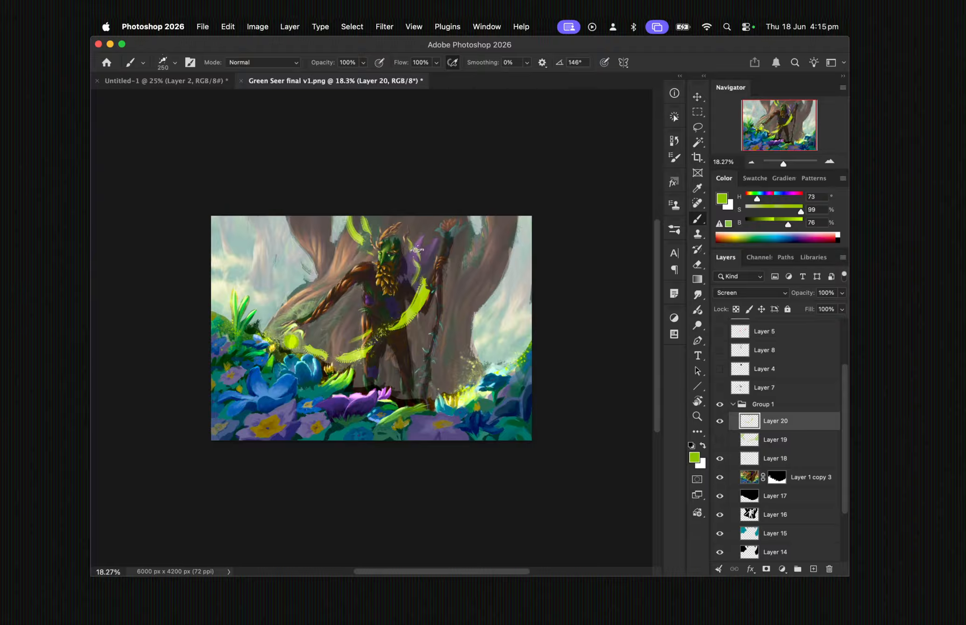
mouse_move(409, 336)
left_mouse_down()
mouse_move(456, 301)
mouse_move(457, 274)
mouse_move(436, 251)
left_mouse_up()
left_click_drag(425, 241, 418, 230)
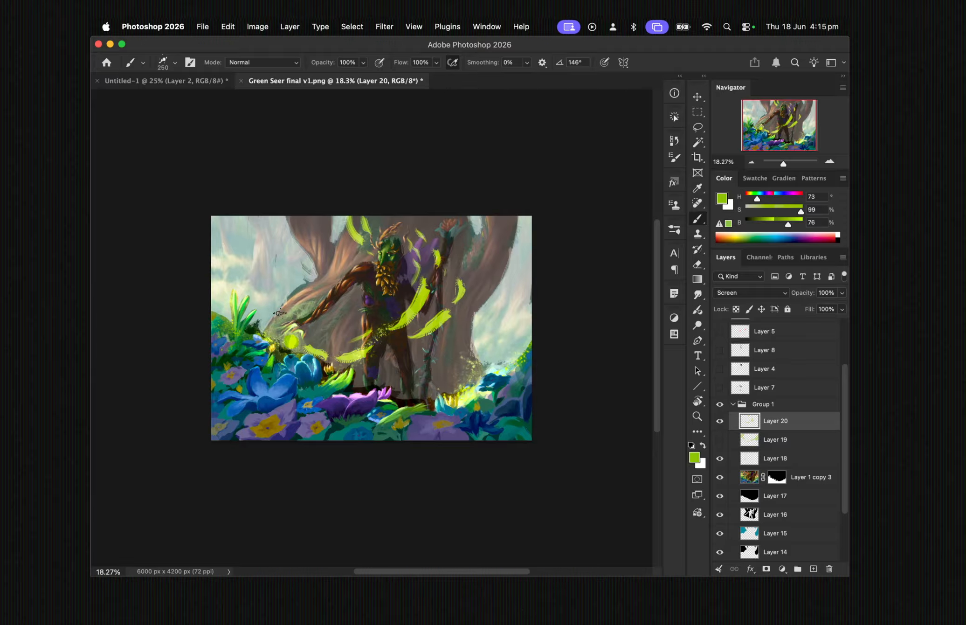
Add yellow-green magic arcs to the pale background on both sides of the trunk and a low stroke across the figure's legs
mouse_move(277, 312)
left_mouse_down()
mouse_move(278, 287)
mouse_move(257, 225)
left_mouse_up()
mouse_move(247, 264)
left_mouse_down()
mouse_move(261, 247)
mouse_move(234, 218)
left_mouse_up()
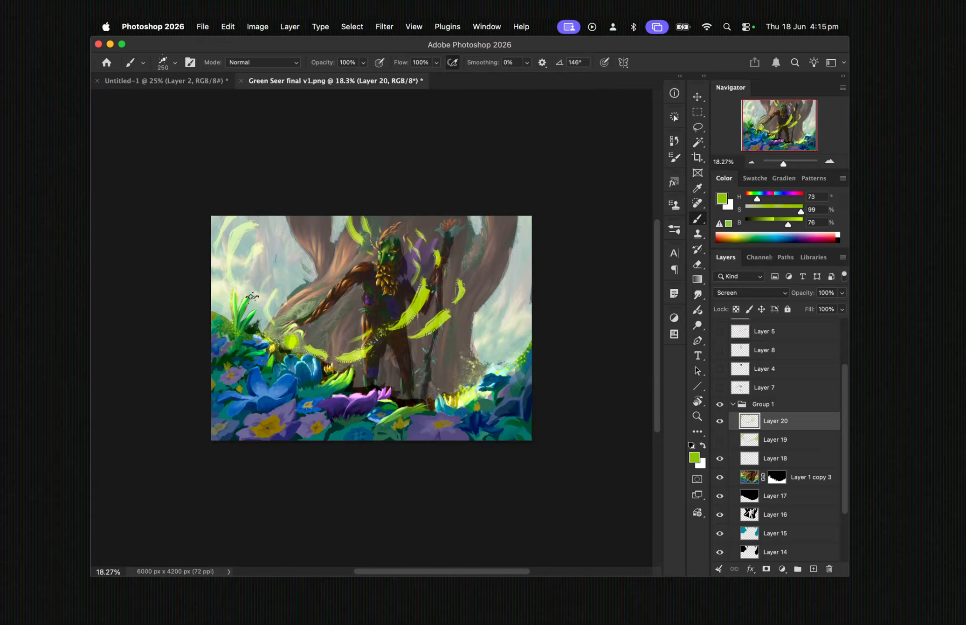
mouse_move(381, 367)
left_mouse_down()
mouse_move(436, 362)
mouse_move(501, 296)
mouse_move(499, 259)
left_mouse_up()
left_click_drag(501, 348, 527, 296)
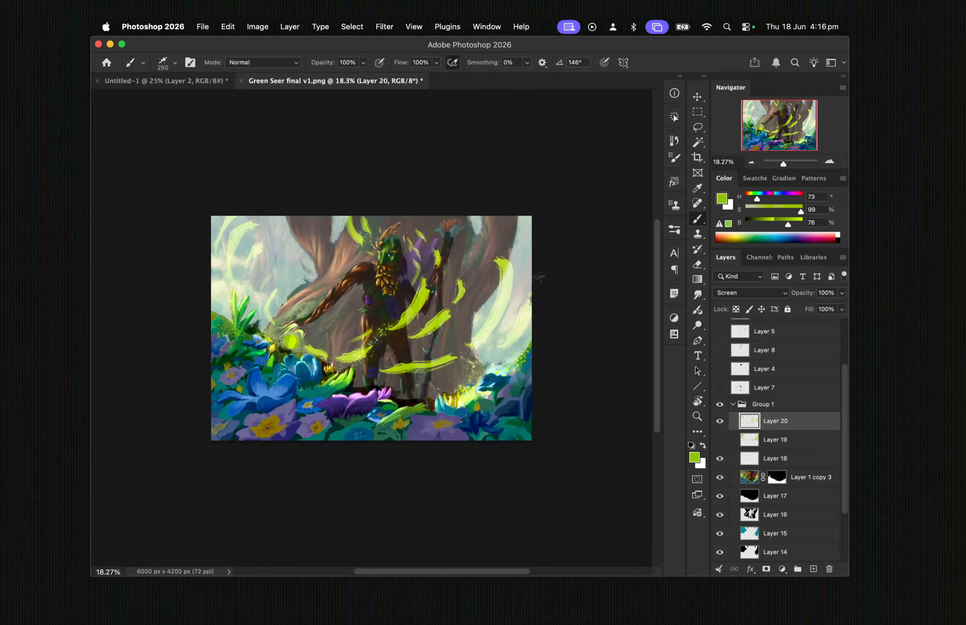
left_click_drag(505, 233, 501, 216)
Add a layer above the magic strokes and set the brush color to magenta with H 322, S 87, B 100
left_click(813, 568)
left_click(796, 194)
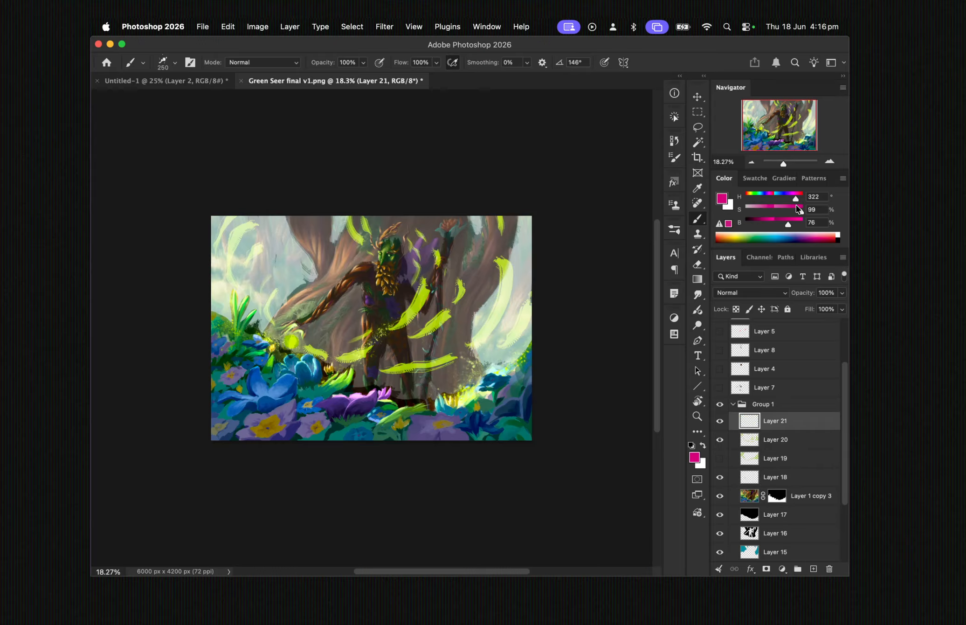
left_click(795, 206)
left_click_drag(794, 220, 803, 221)
Paint magenta arrows sweeping along the magic's flow toward the glowing hand, and undo them
mouse_move(487, 254)
left_mouse_down()
mouse_move(468, 316)
mouse_move(427, 346)
mouse_move(325, 338)
mouse_move(339, 332)
mouse_move(348, 360)
left_mouse_up()
mouse_move(256, 221)
left_mouse_down()
mouse_move(280, 320)
mouse_move(278, 271)
left_mouse_up()
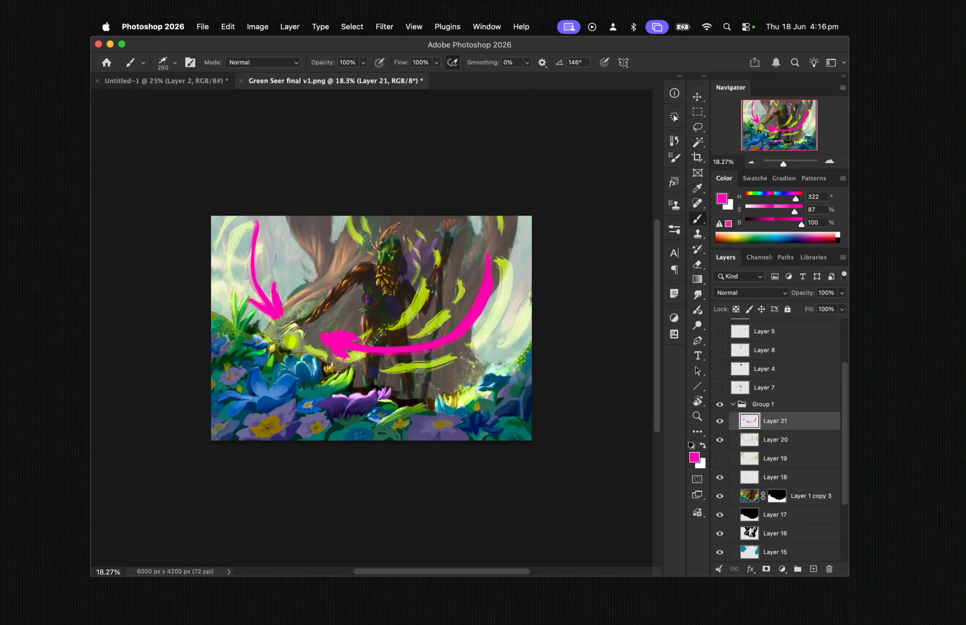
key("super+z")
key("super+z")
key("super+z")
key("super+z")
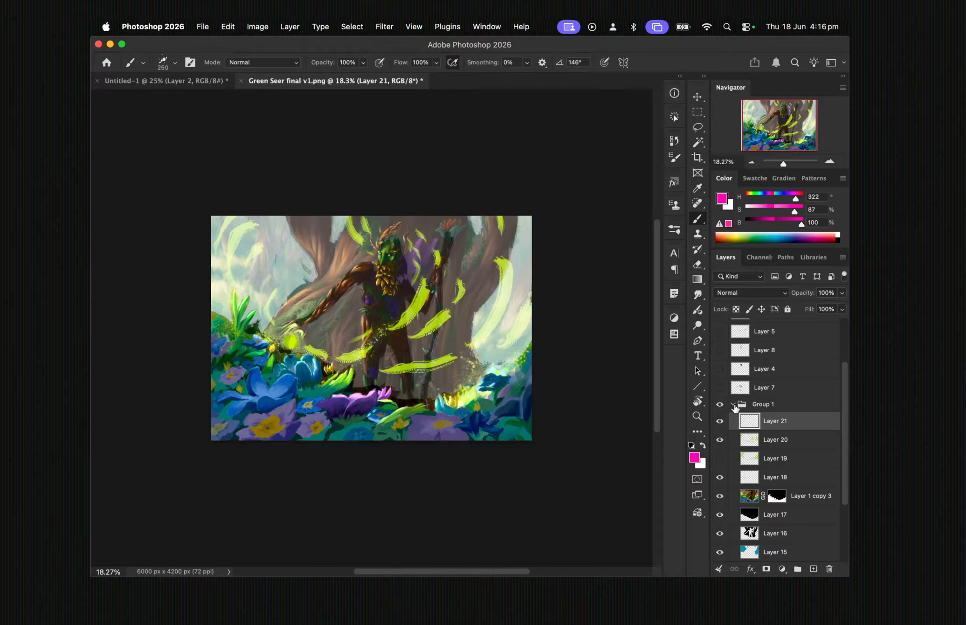
Collapse Group 1 and toggle its visibility repeatedly to compare the reworked painting with the original
left_click(733, 404)
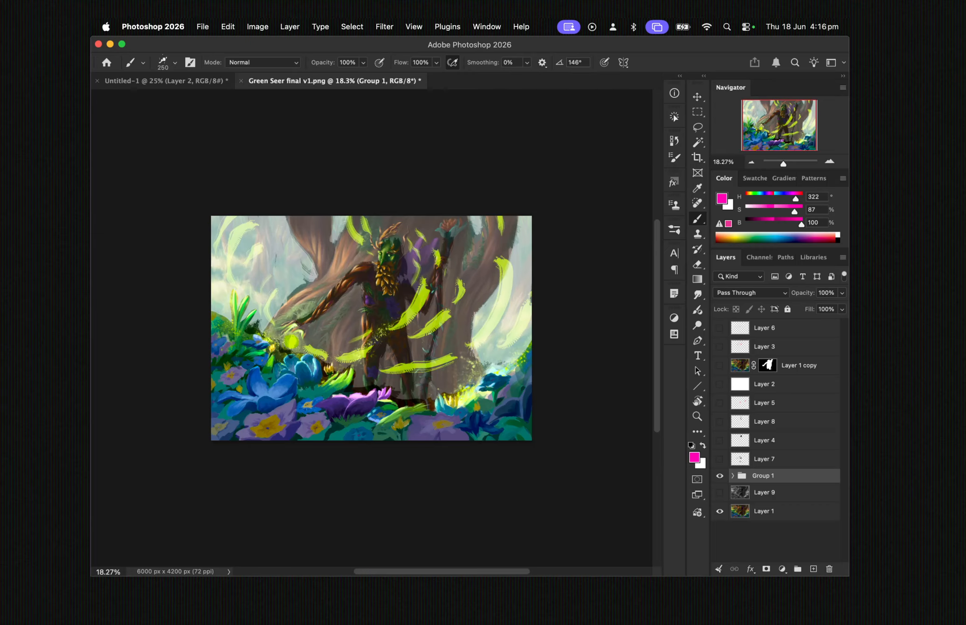
left_click(721, 477)
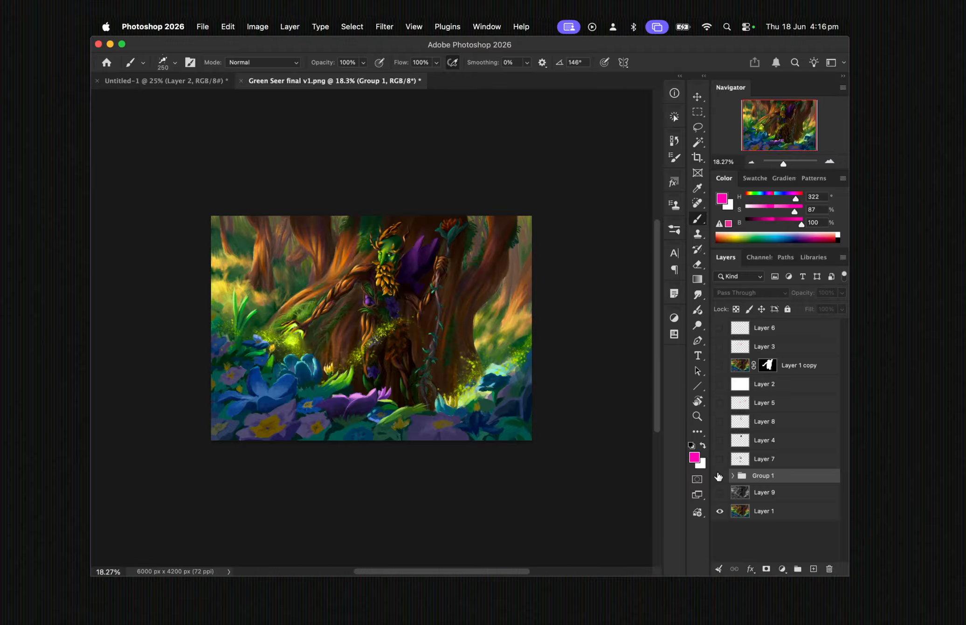
left_click(720, 476)
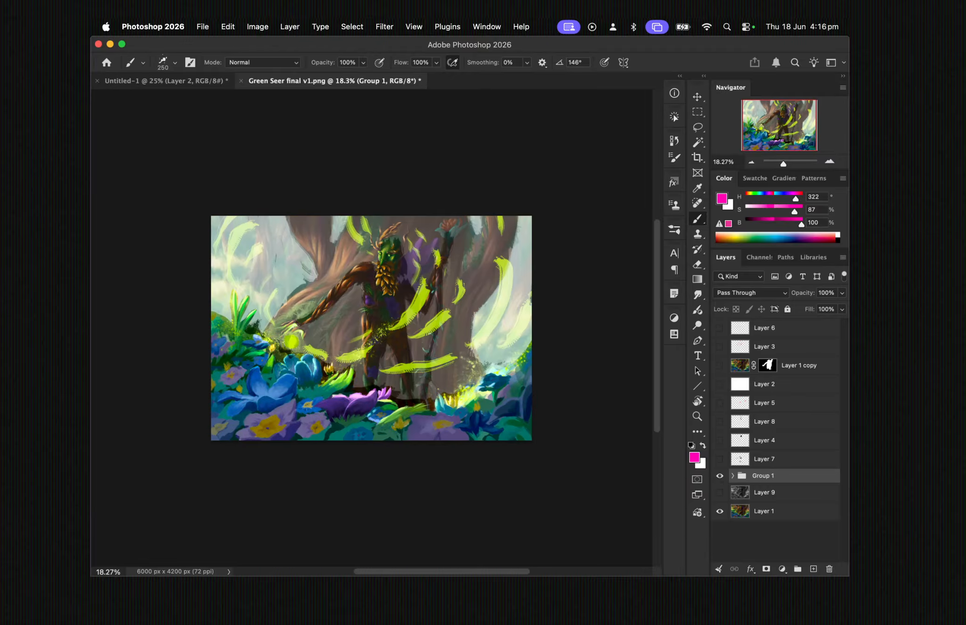
left_click_drag(784, 164, 787, 166)
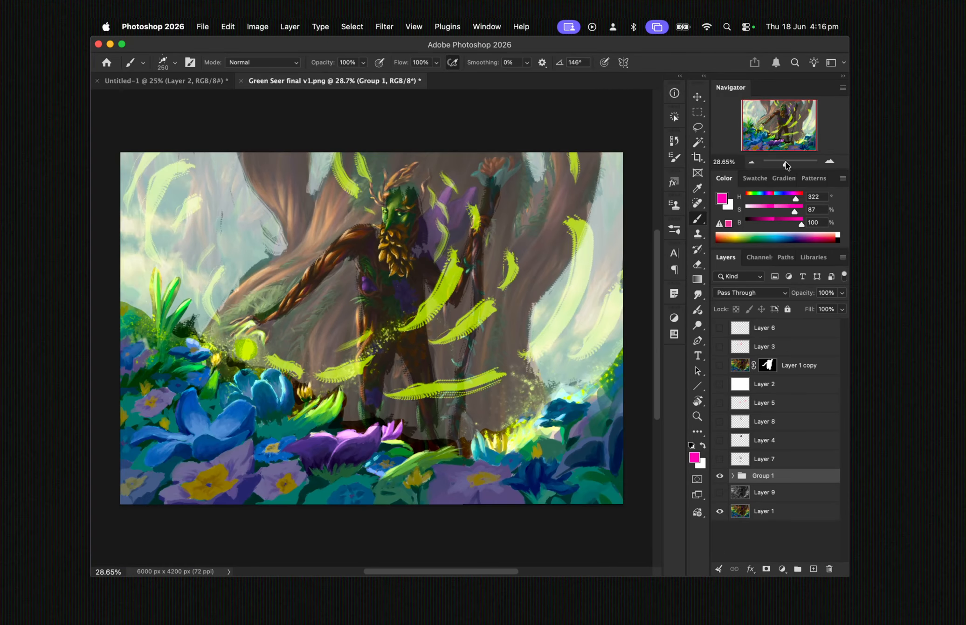
left_click(720, 492)
left_click(721, 476)
left_click(721, 492)
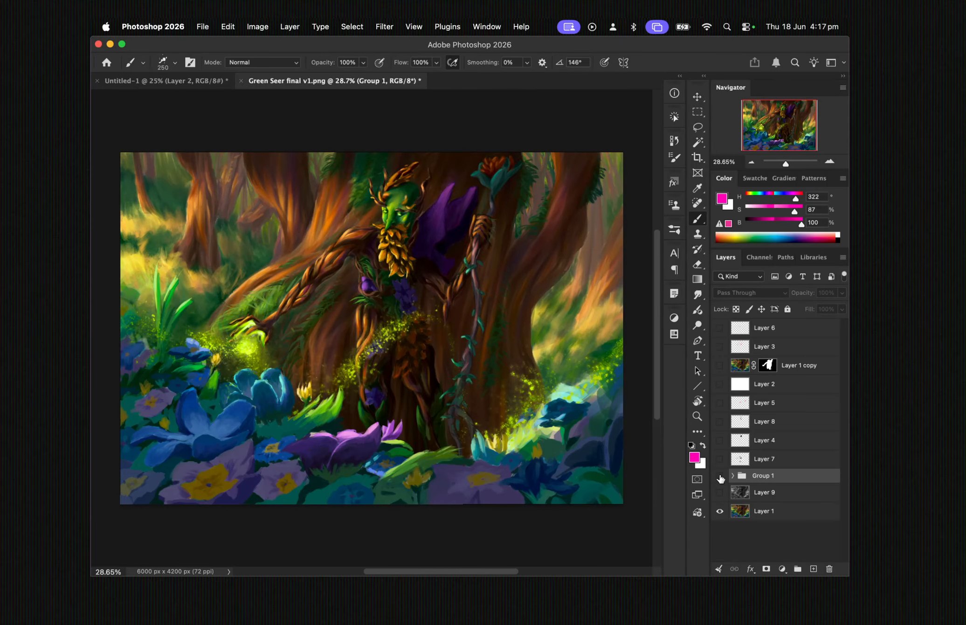
left_click(720, 476)
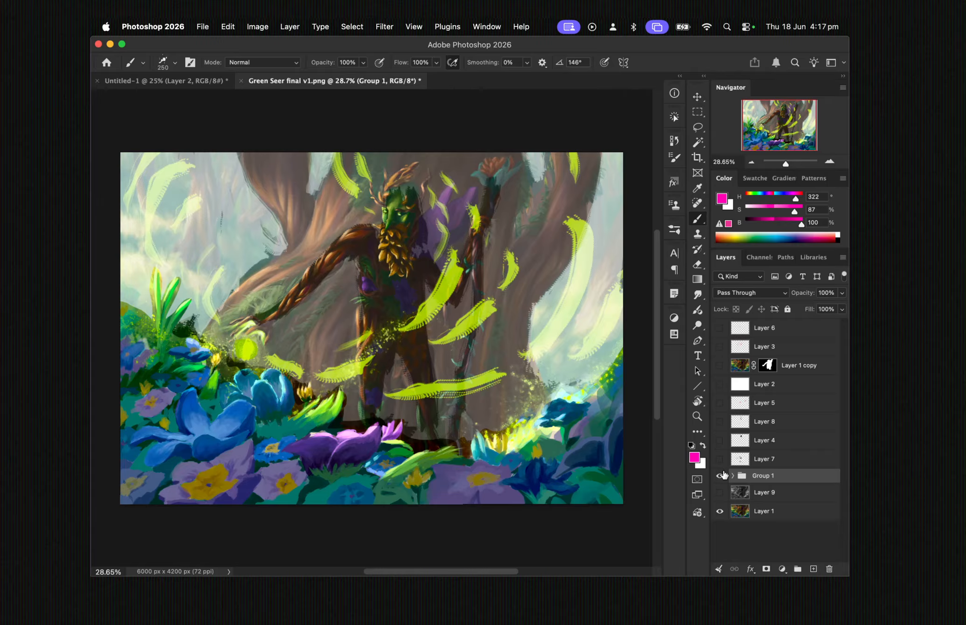
left_click(721, 476)
left_click(721, 476)
left_click(722, 476)
left_click(721, 474)
left_click(721, 474)
left_click(721, 474)
left_click(721, 476)
left_click(721, 476)
left_click(720, 476)
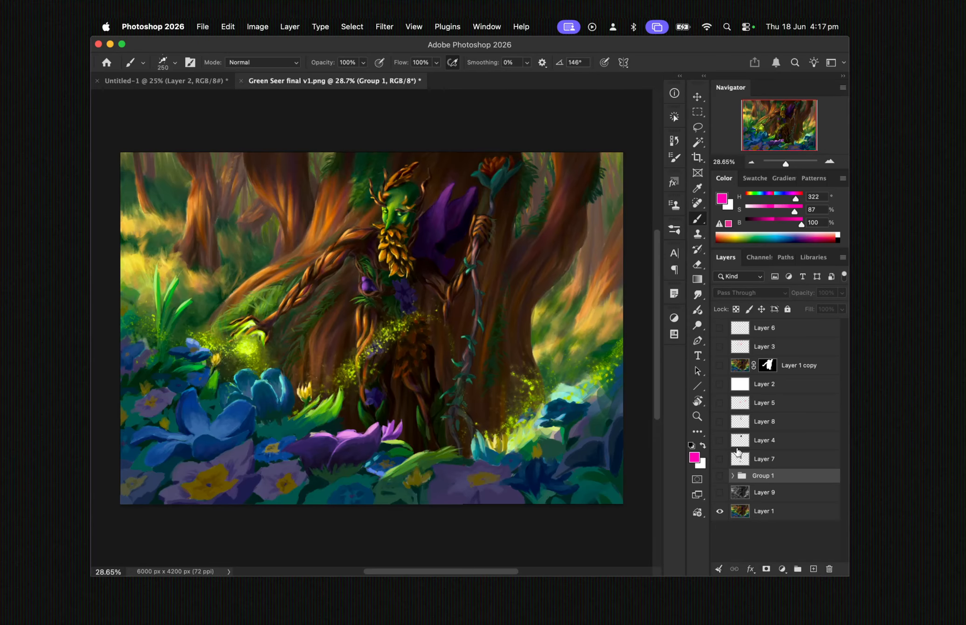
left_click_drag(793, 162, 787, 164)
left_click(720, 477)
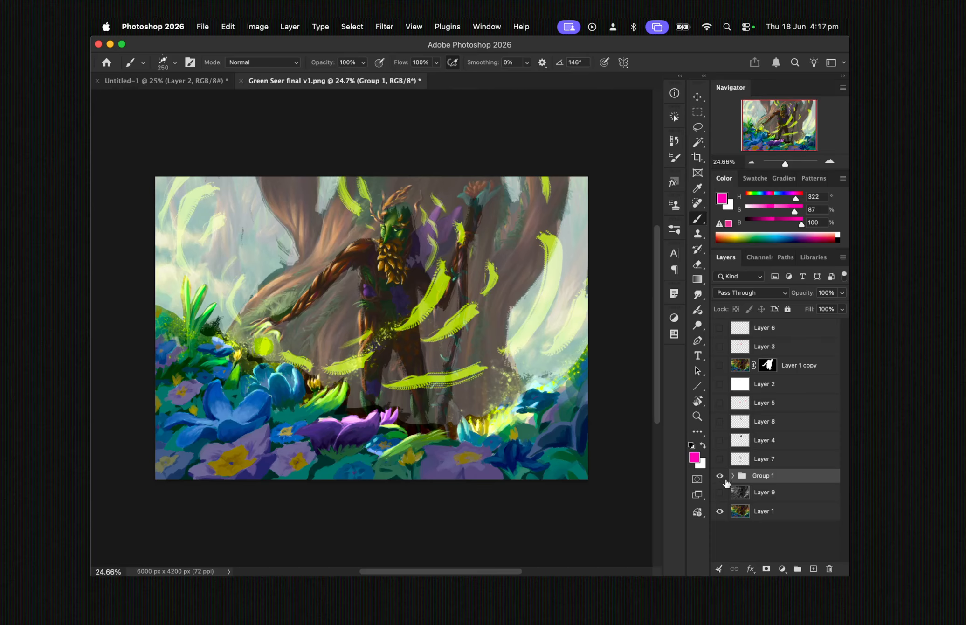
Hide Group 1 and, on a new layer above Layer 1, paint two magenta arrows pointing at the distant background trees
left_click(721, 479)
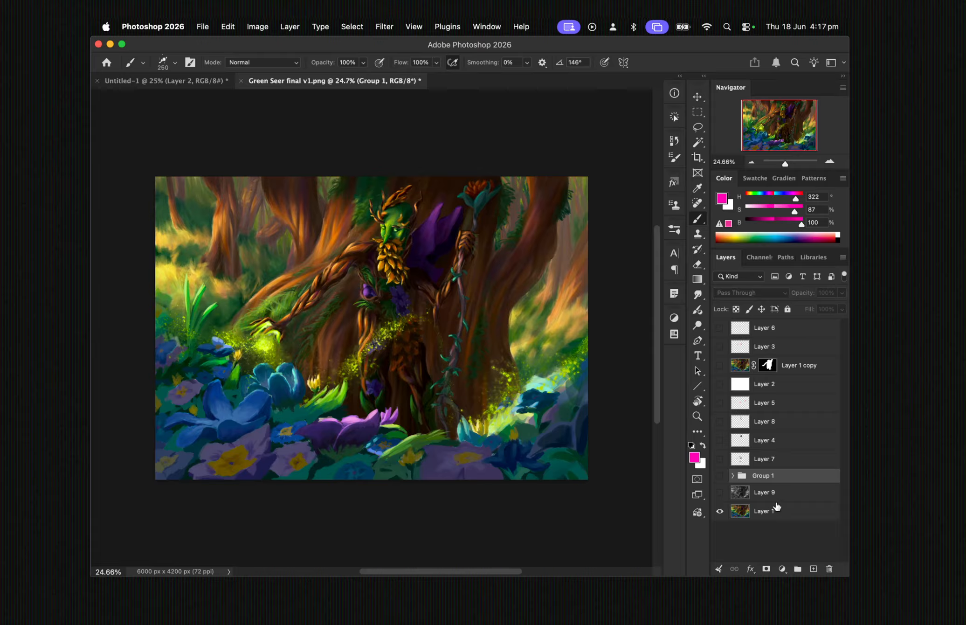
left_click(774, 512)
left_click(814, 569)
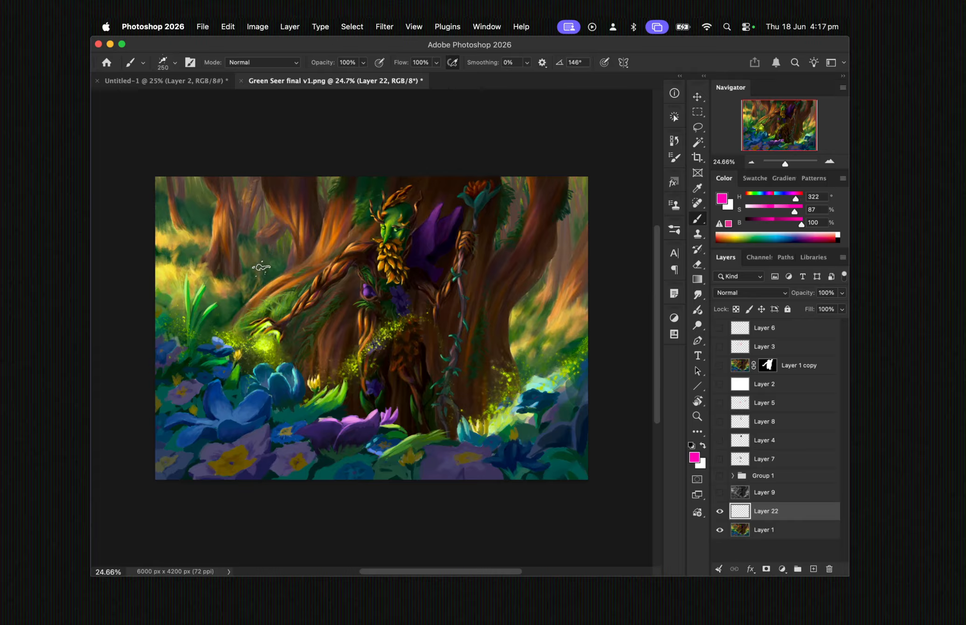
mouse_move(260, 269)
left_mouse_down()
mouse_move(277, 244)
mouse_move(268, 241)
mouse_move(280, 260)
left_mouse_up()
mouse_move(173, 246)
left_mouse_down()
mouse_move(205, 225)
mouse_move(202, 241)
left_mouse_up()
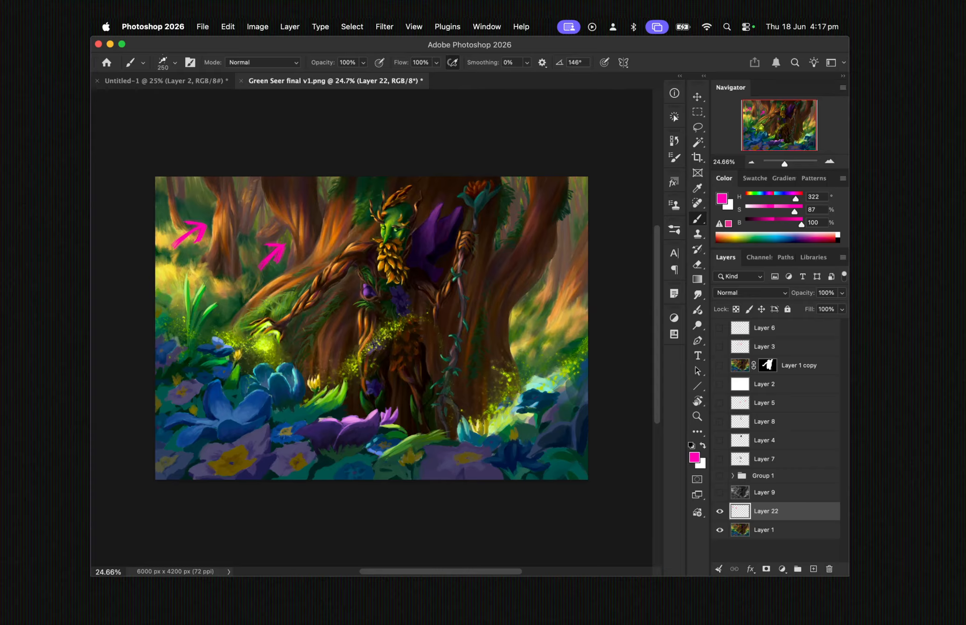
Hide the magenta arrow layer and duplicate Layer 1 with the Duplicate action
left_click(720, 511)
left_click(782, 534)
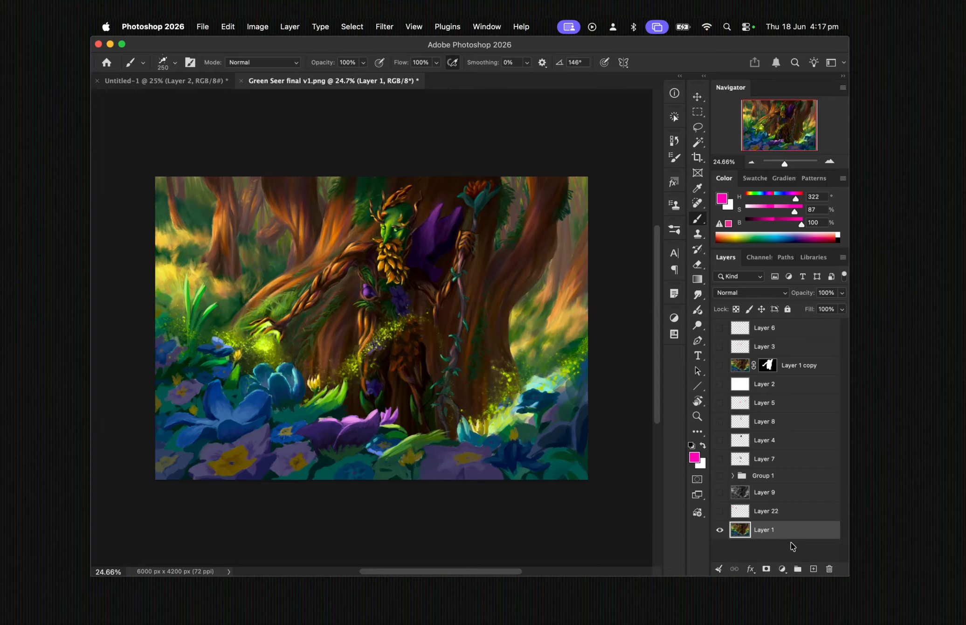
left_click(675, 116)
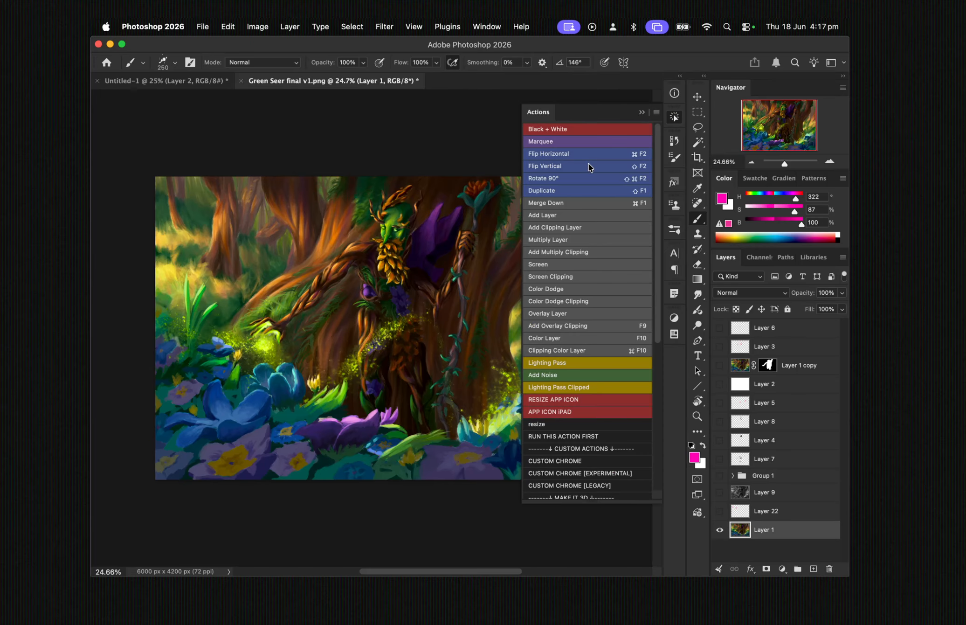
left_click(565, 189)
left_click(674, 117)
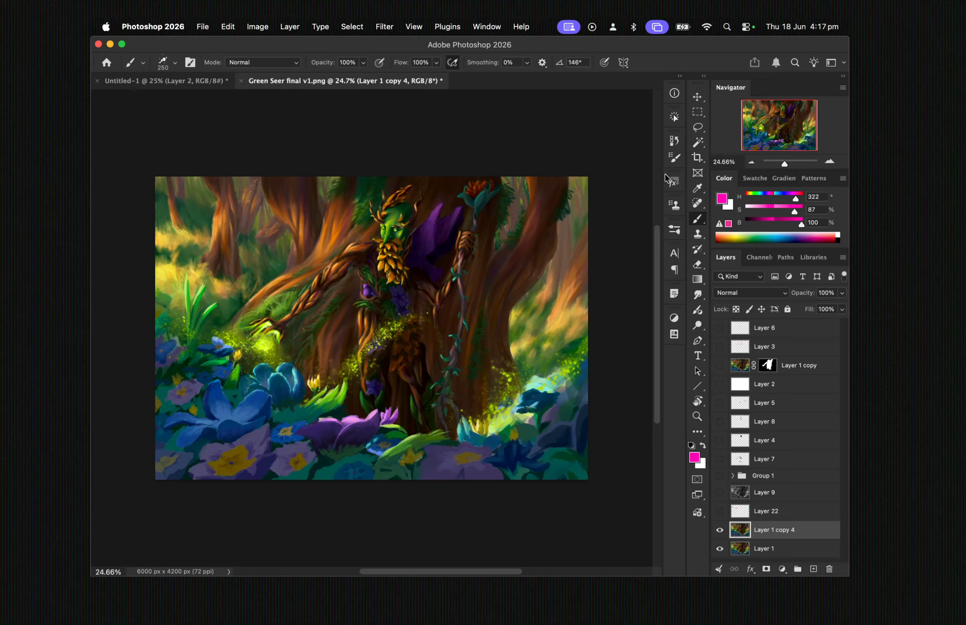
Lasso all the background openings around the big trunk into one selection, following the edges of the foreground plants
left_click(698, 127)
mouse_move(575, 177)
left_mouse_down()
mouse_move(551, 258)
mouse_move(508, 338)
mouse_move(520, 389)
mouse_move(588, 367)
mouse_move(619, 285)
mouse_move(611, 191)
mouse_move(583, 168)
left_mouse_up()
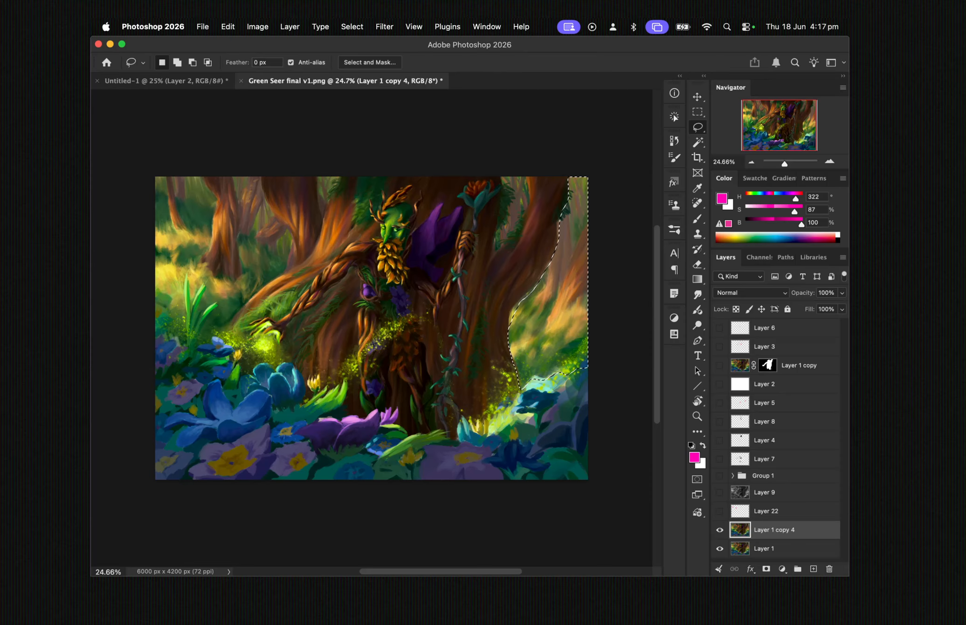
key("shift")
mouse_move(500, 183)
left_mouse_down()
mouse_move(501, 241)
mouse_move(525, 196)
mouse_move(527, 173)
mouse_move(506, 173)
left_mouse_up()
mouse_move(317, 177)
left_mouse_down()
mouse_move(321, 215)
mouse_move(336, 187)
mouse_move(318, 177)
left_mouse_up()
mouse_move(259, 177)
left_mouse_down()
mouse_move(290, 257)
mouse_move(209, 332)
mouse_move(201, 326)
mouse_move(222, 302)
mouse_move(207, 310)
mouse_move(204, 285)
mouse_move(195, 307)
mouse_move(188, 277)
mouse_move(186, 318)
mouse_move(169, 324)
mouse_move(140, 285)
mouse_move(187, 129)
left_mouse_up()
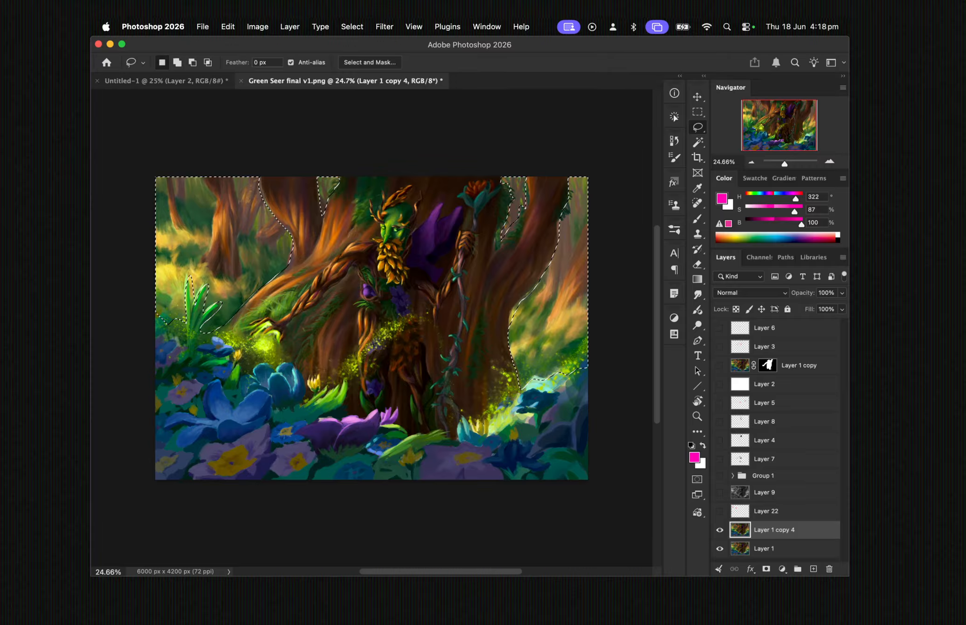
Blur the selected background areas on Layer 1 copy 4
left_click(385, 27)
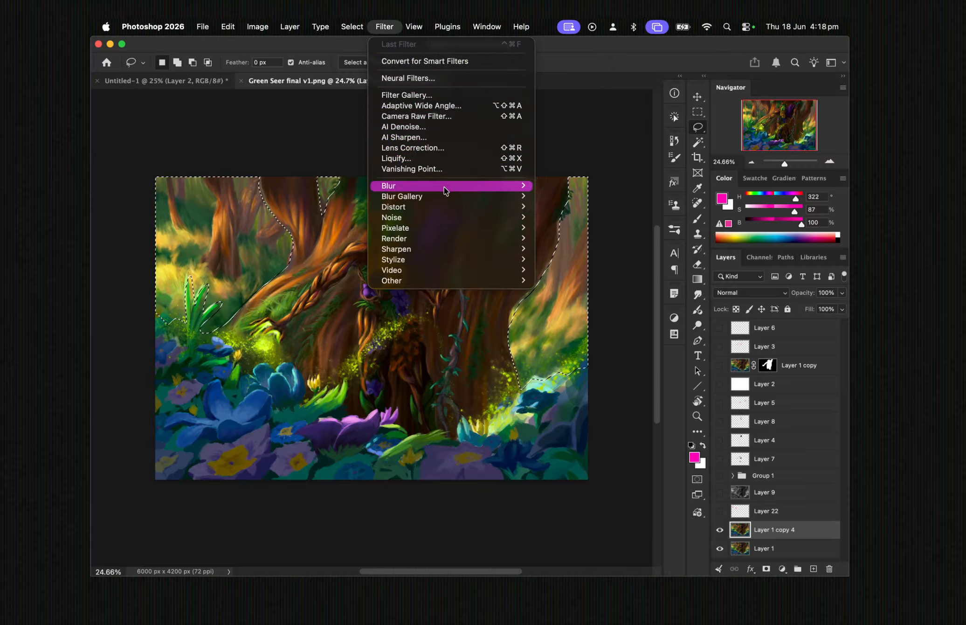
mouse_move(446, 187)
left_click(597, 229)
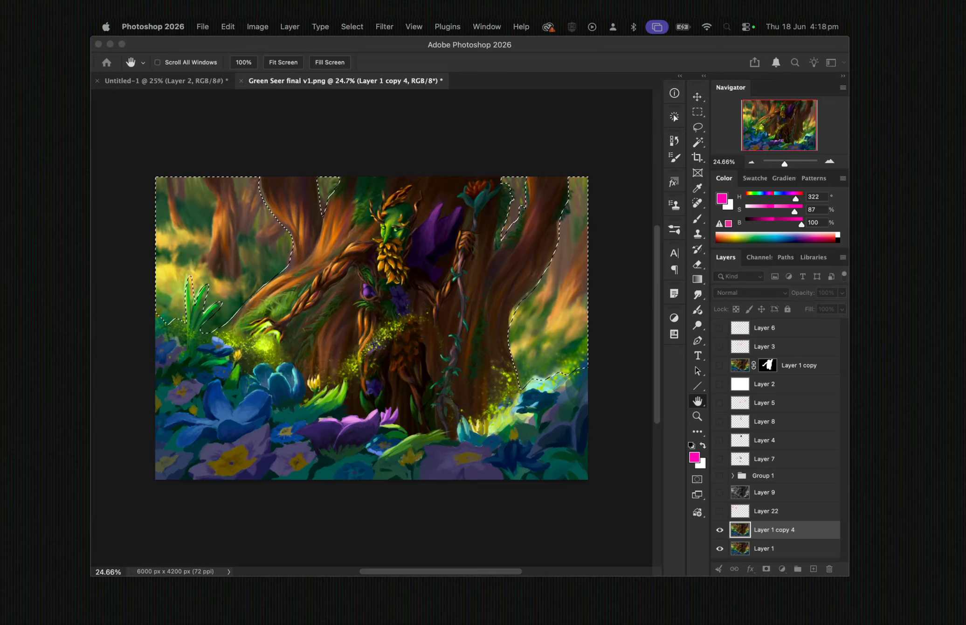
key("l")
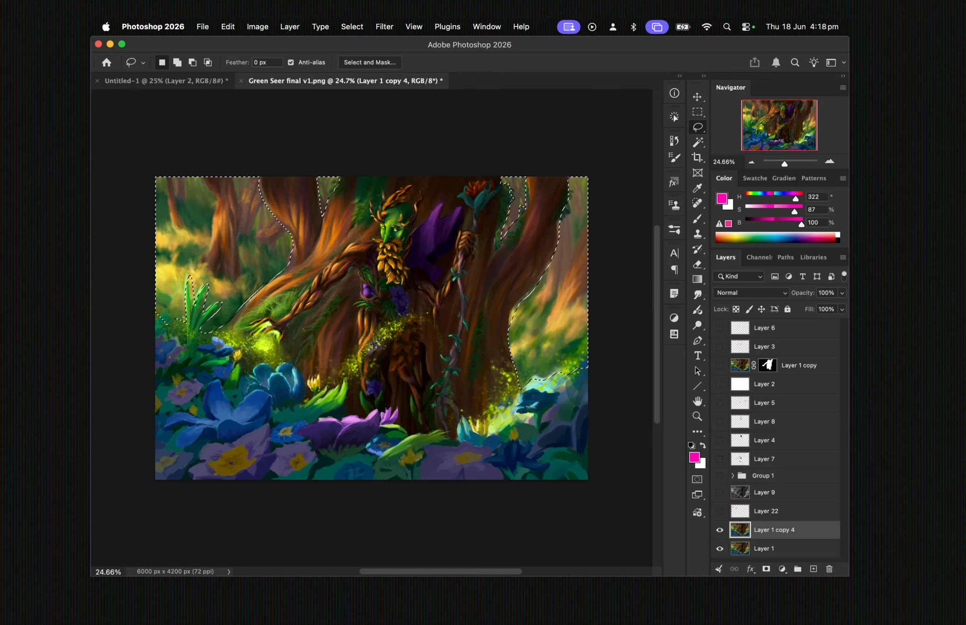
Lighten the selected background areas on Layer 1 copy 4 and reduce their color saturation
key("i")
key("super+d")
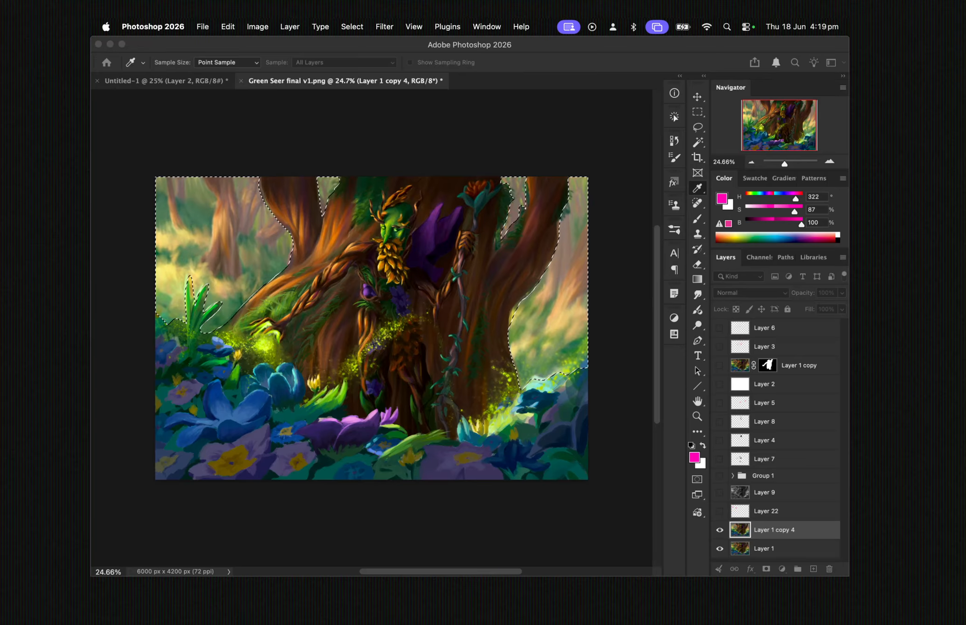
key("l")
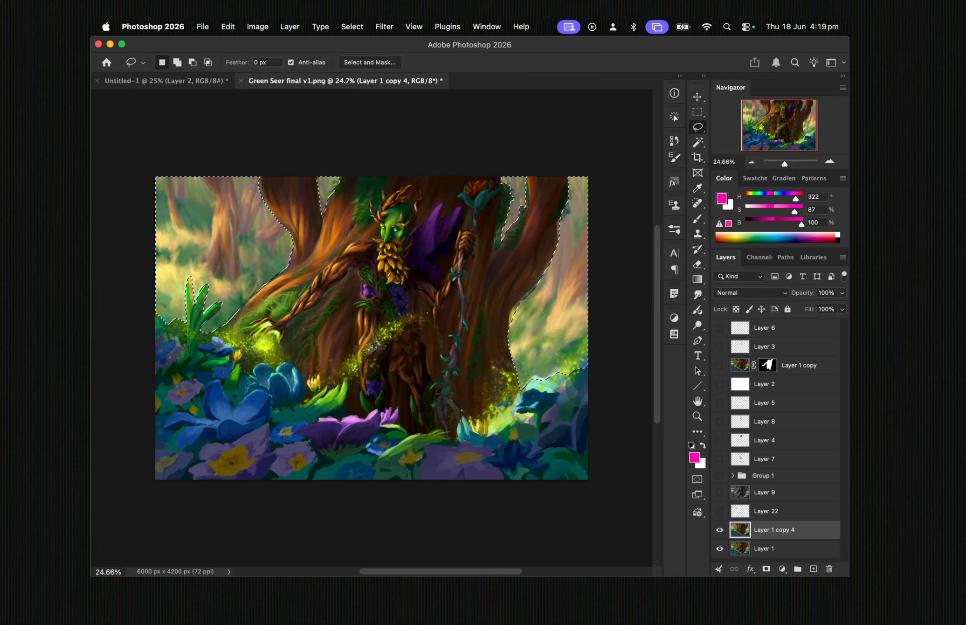
key("i")
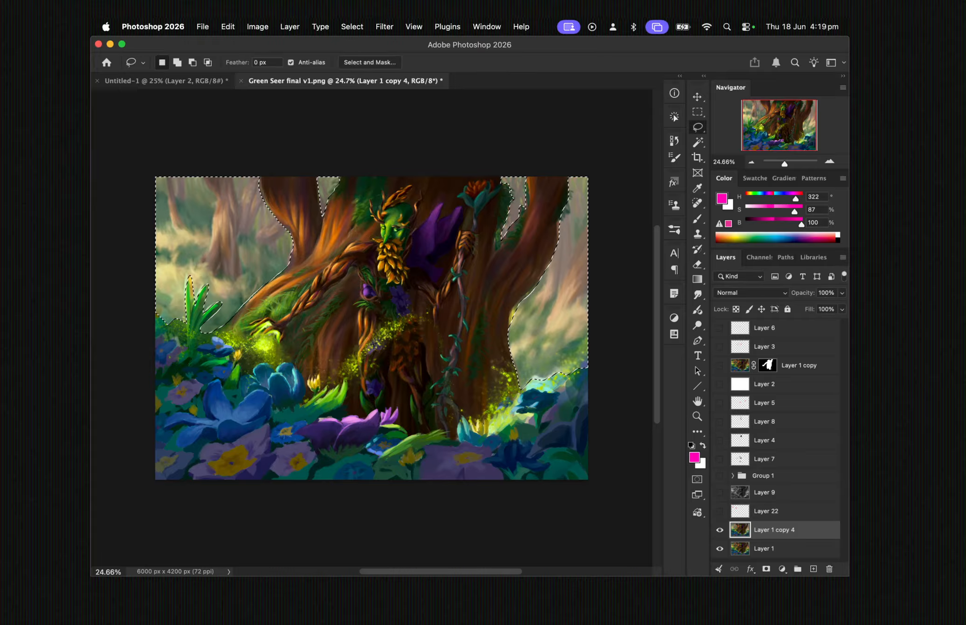
Add a new layer and fill the selected background areas with a blue gradient at hue 235, fading from the top downward
left_click(814, 569)
left_click_drag(793, 202, 782, 202)
key("g")
left_click_drag(468, 123, 460, 298)
Set the blue gradient layer to Soft Light at 24% fill and compare the background with and without it
left_click(756, 293)
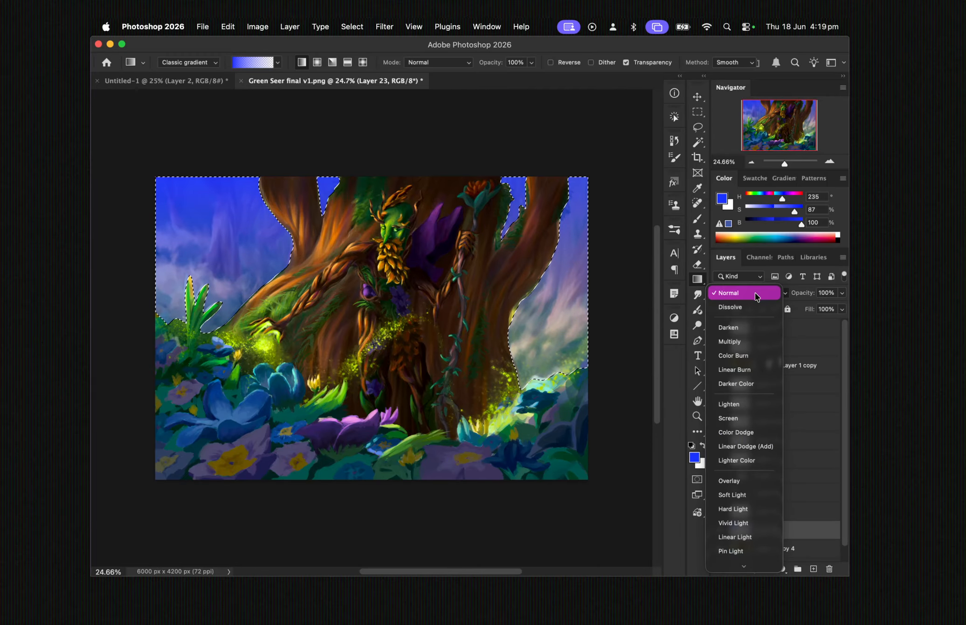
left_click(739, 498)
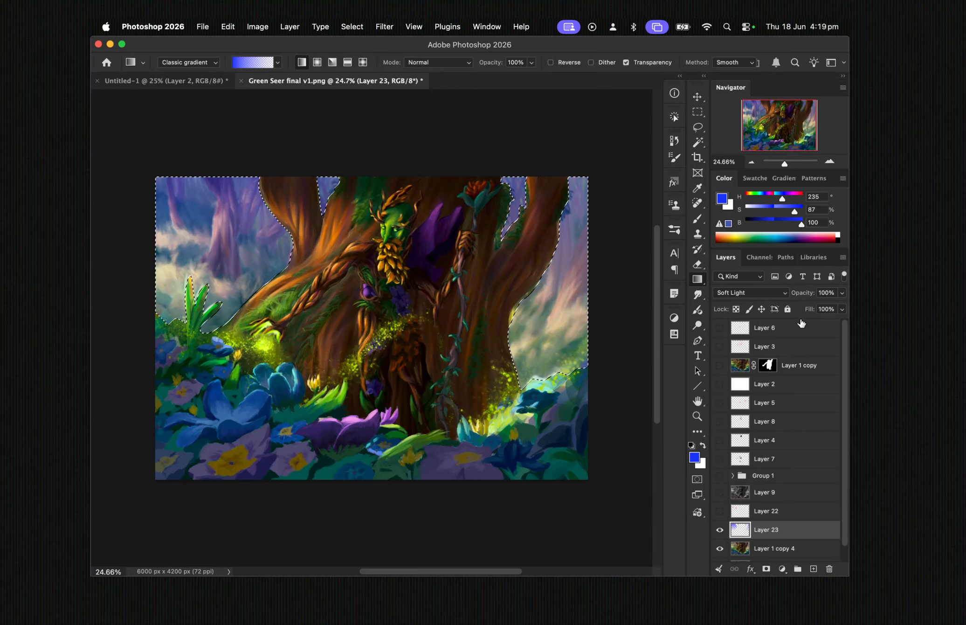
left_click(841, 310)
left_click(800, 323)
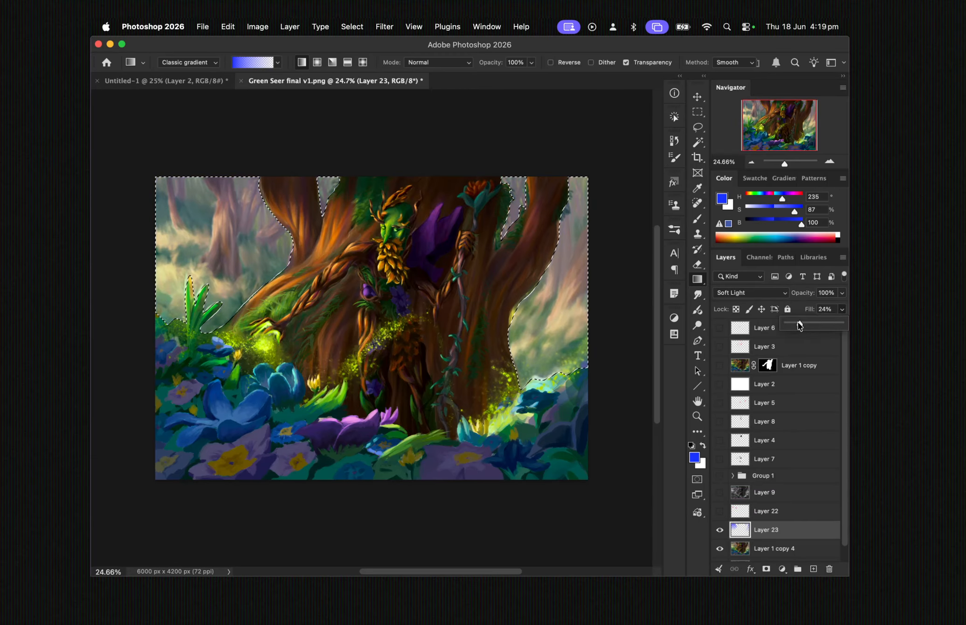
left_click(719, 531)
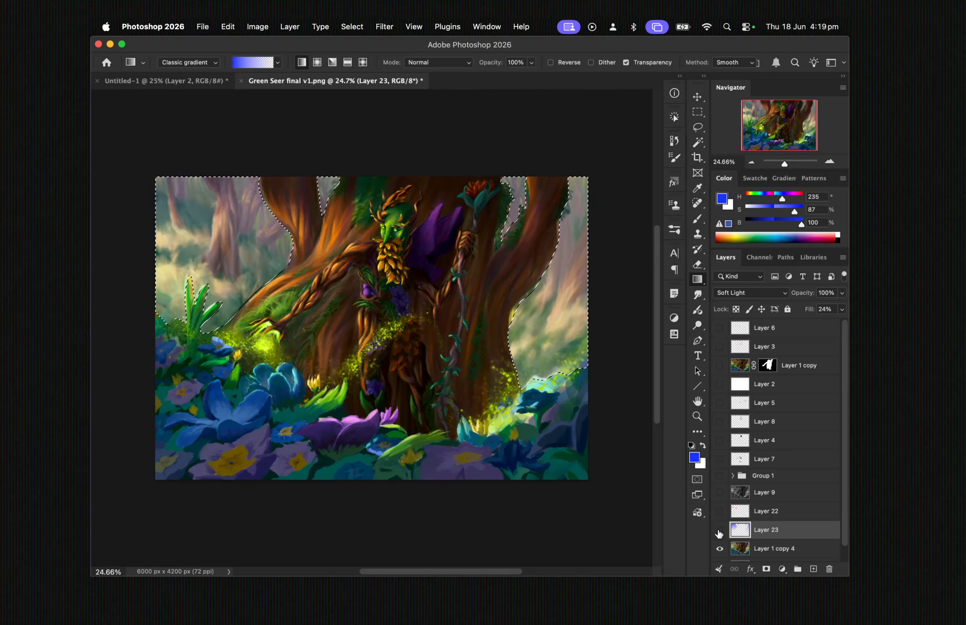
left_click(719, 531)
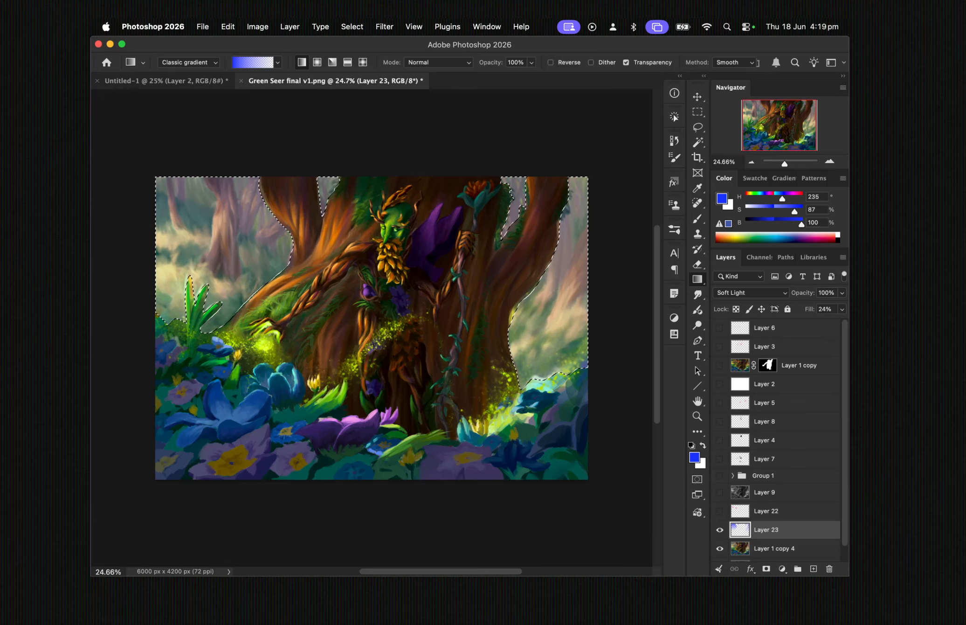
Deselect the background and merge the blue gradient layer with Layer 1 copy 4
key("super+d")
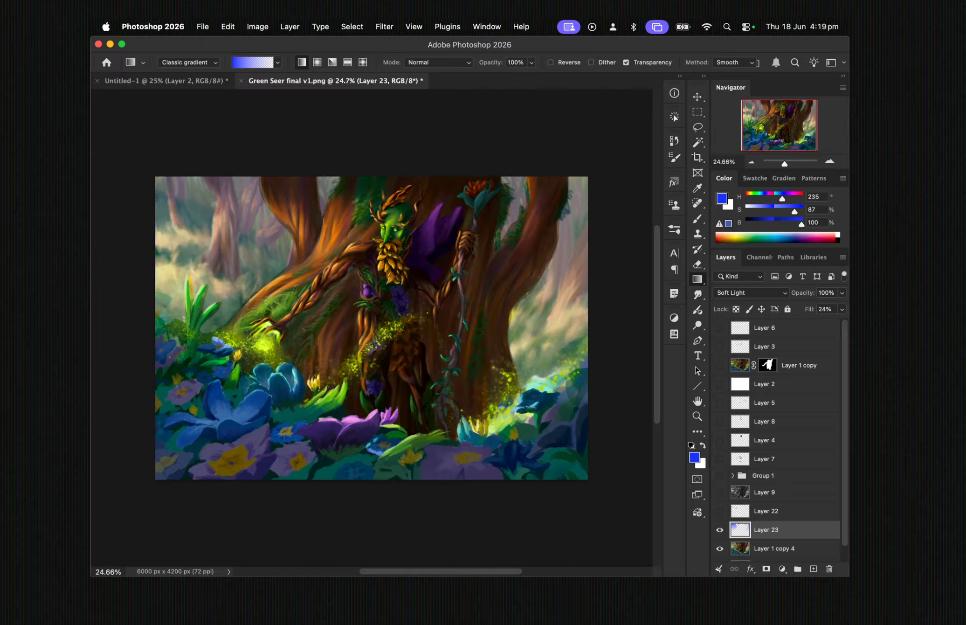
scroll(843, 493, "down", 1)
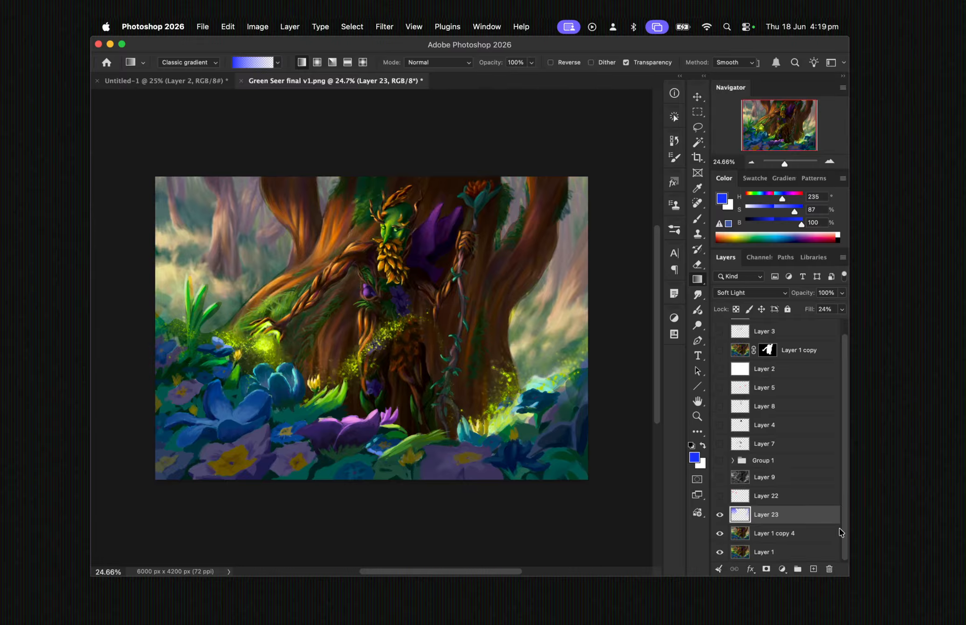
left_click(782, 535, "shift")
key("super+e")
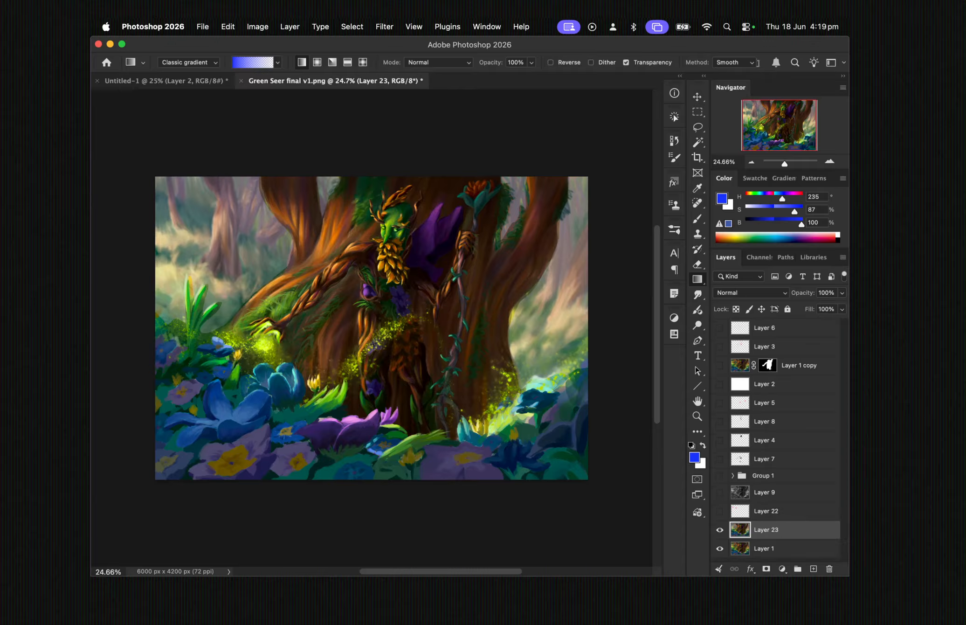
Compare the cooled, softened background with the original painting by toggling the merged layer's visibility
left_click(720, 532)
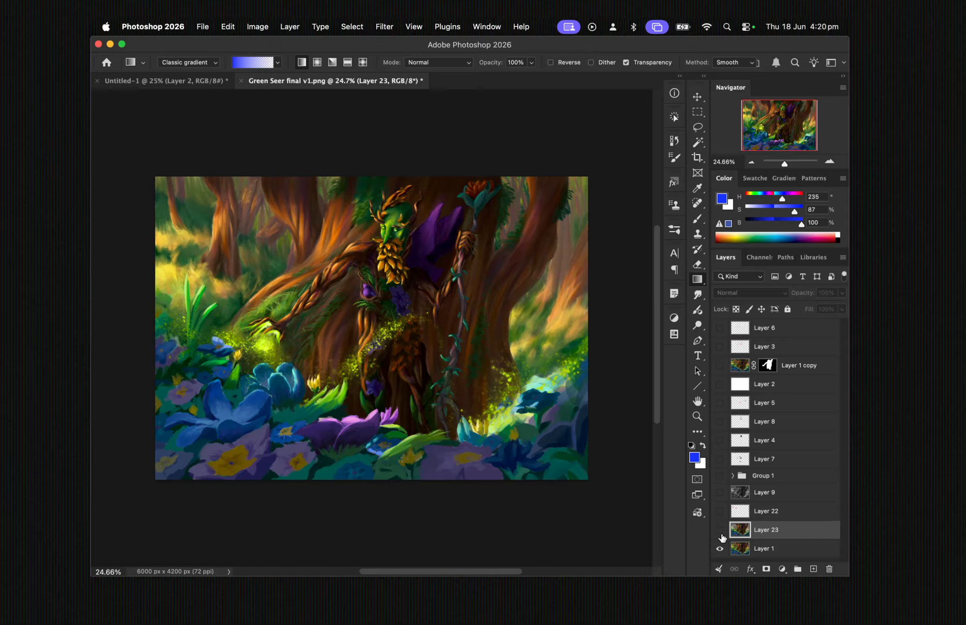
left_click(720, 535)
left_click(720, 536)
left_click(721, 537)
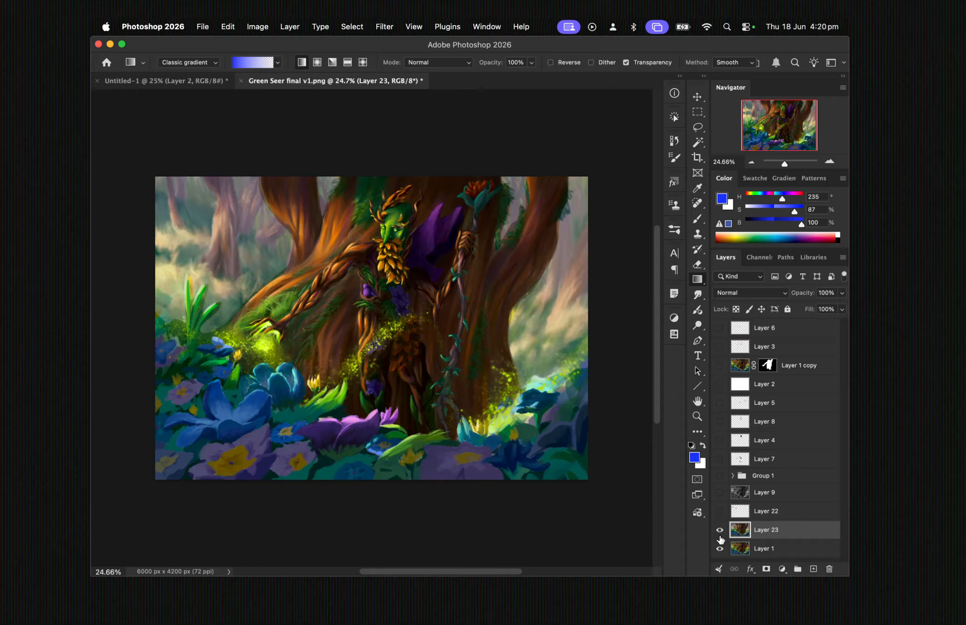
left_click(721, 538)
left_click(721, 539)
left_click(720, 539)
left_click(720, 539)
On a new layer, paint leafy strokes in a green sampled from the head over the figure's arms and lower body
left_click(814, 568)
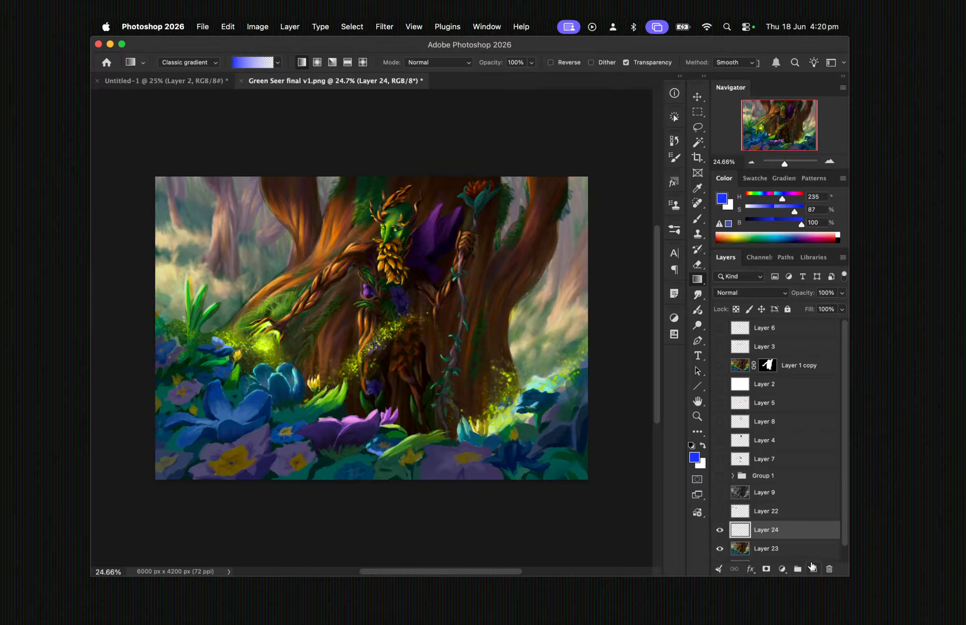
left_click(698, 218)
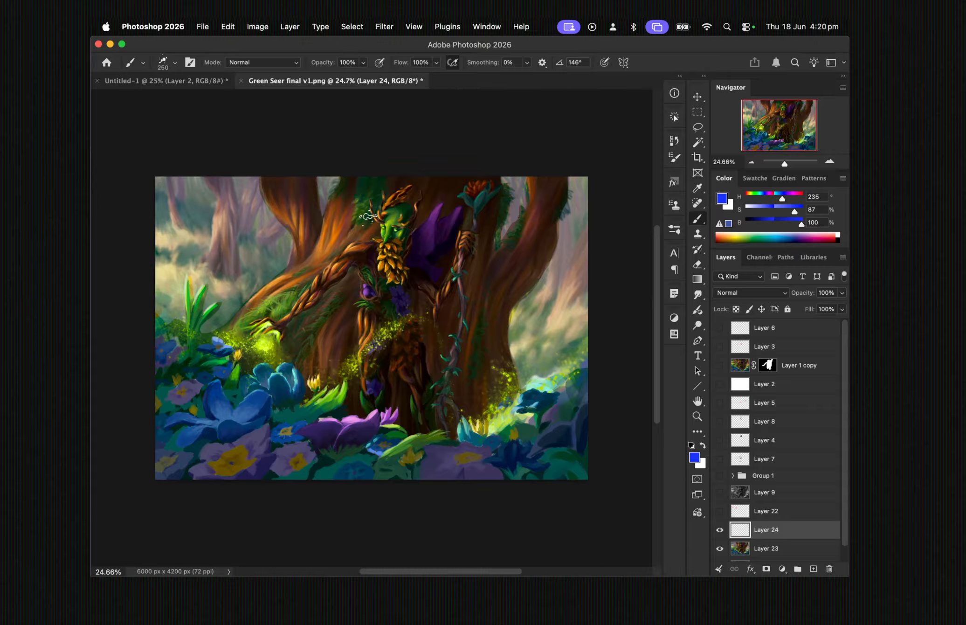
key("i")
left_click(399, 209)
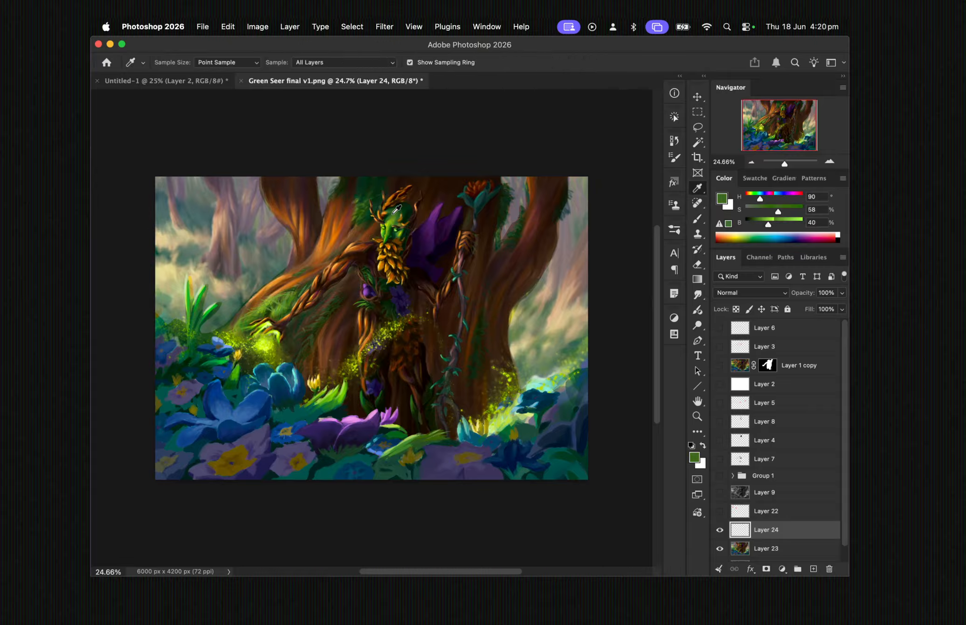
key("b")
left_click_drag(342, 262, 298, 309)
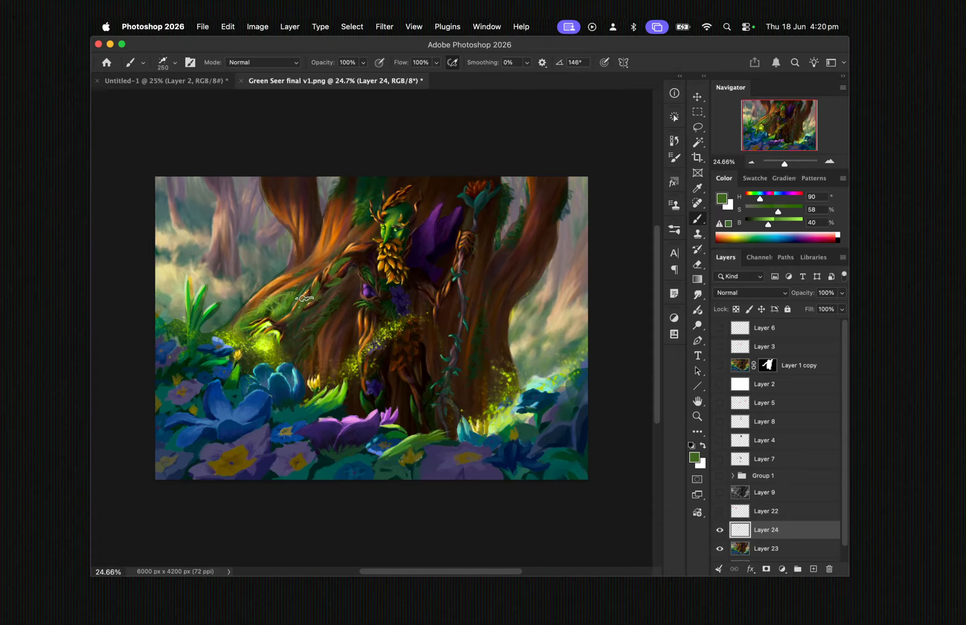
left_click_drag(346, 263, 371, 257)
left_click(427, 287)
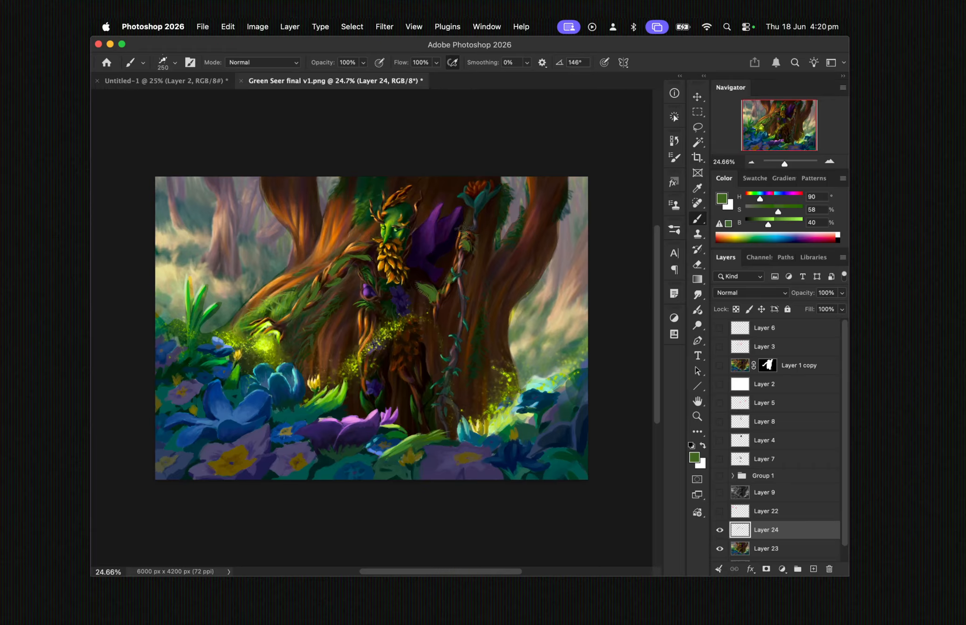
left_click_drag(416, 353, 419, 377)
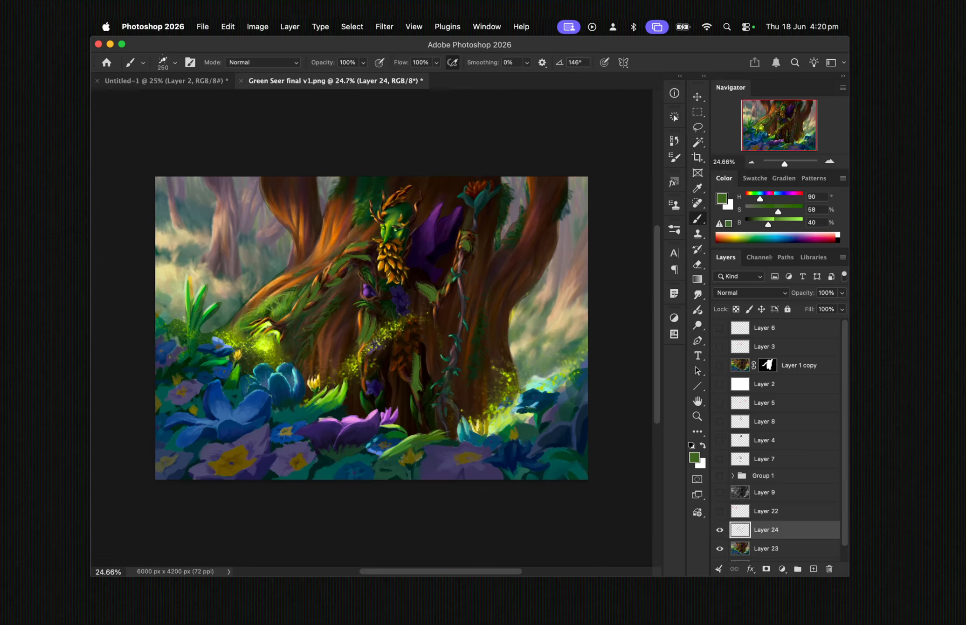
Sample a light yellow-green from the face and brush highlights onto the figure's leafy areas
key("i")
left_click_drag(390, 221, 389, 222)
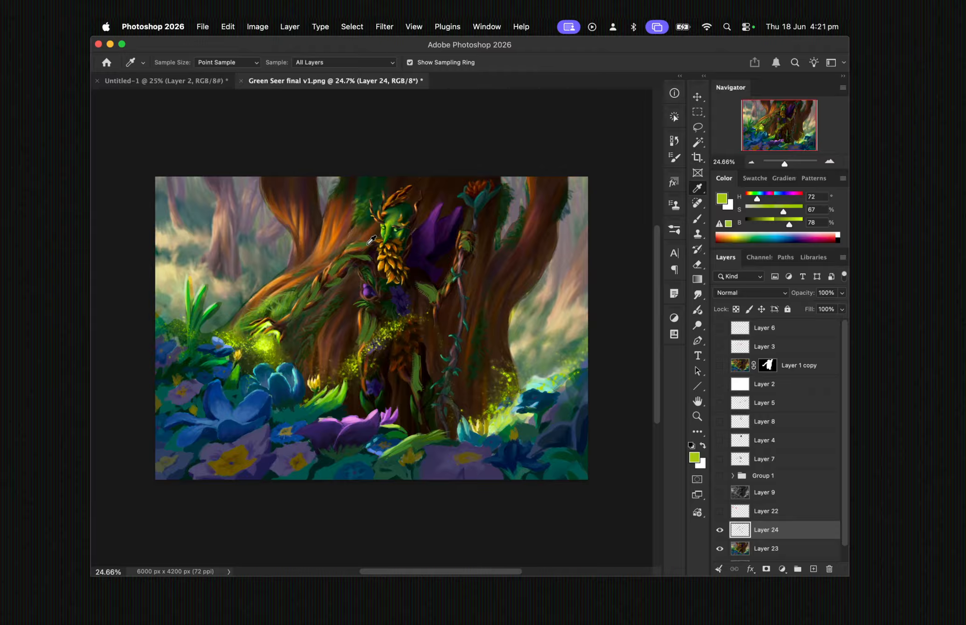
key("g")
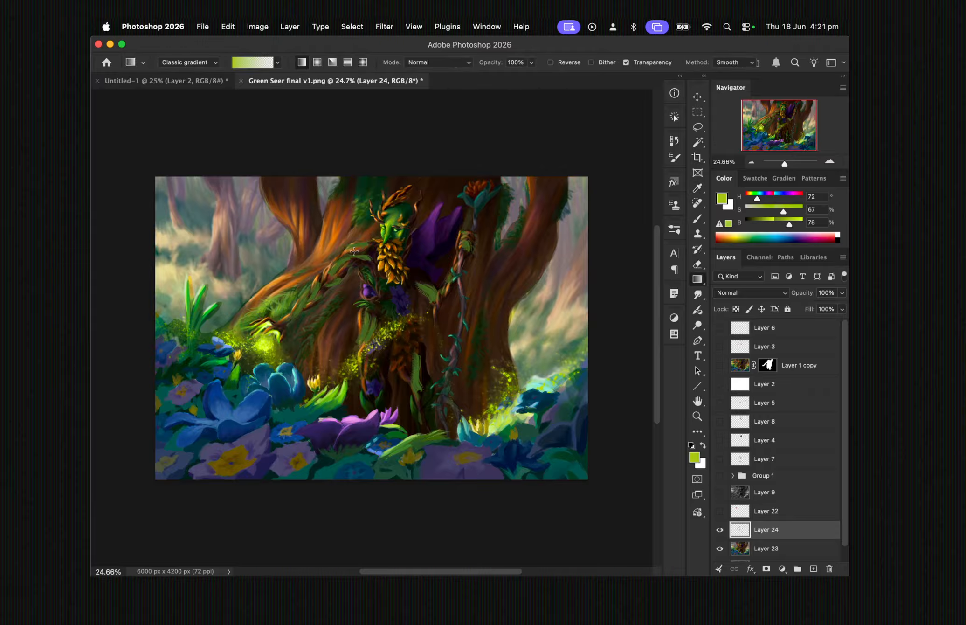
key("b")
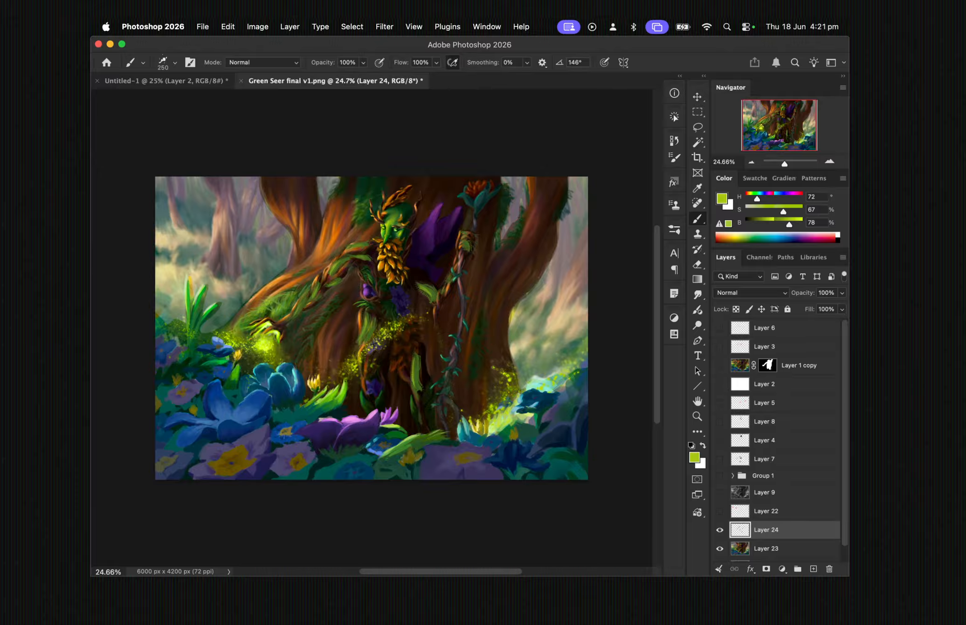
Paint the beard dark green on a new layer, using a color sampled near the head, and set its blend mode to Color
left_click(813, 569)
key("i")
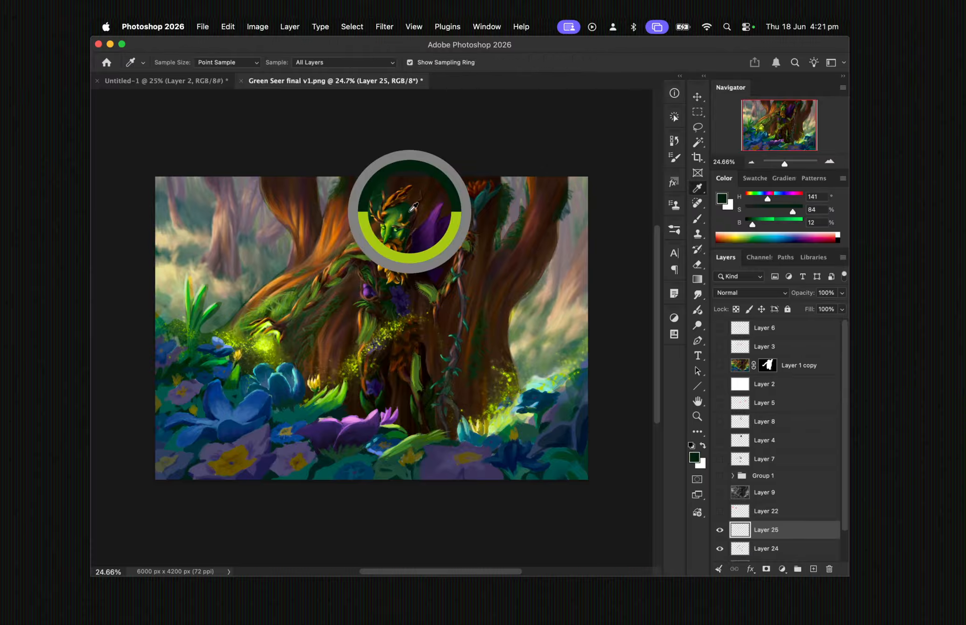
mouse_move(411, 211)
left_mouse_down()
mouse_move(380, 242)
mouse_move(391, 283)
mouse_move(402, 263)
mouse_move(387, 258)
mouse_move(396, 241)
mouse_move(405, 266)
mouse_move(382, 247)
left_mouse_up()
key("b")
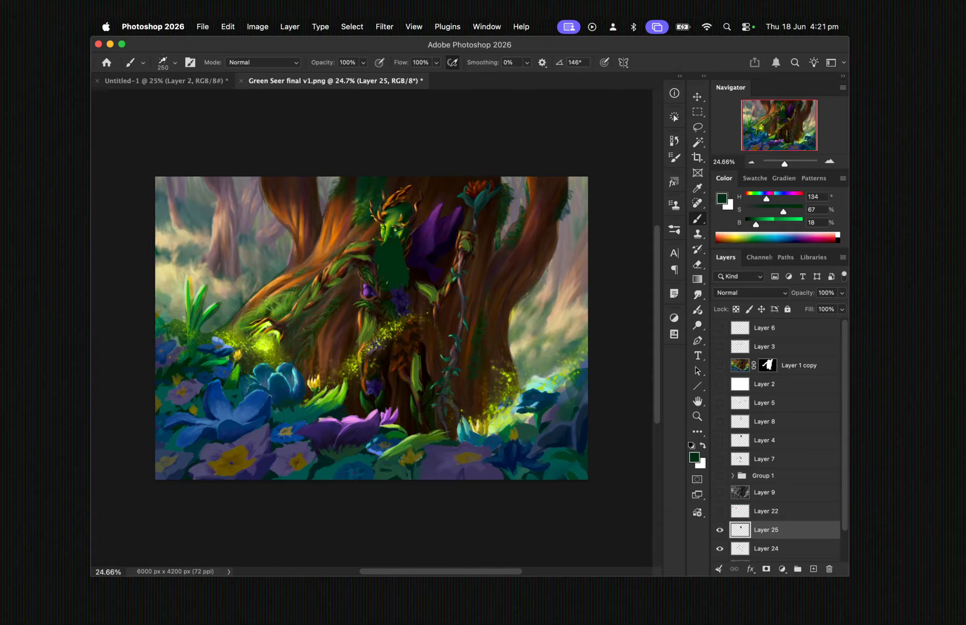
left_click(745, 294)
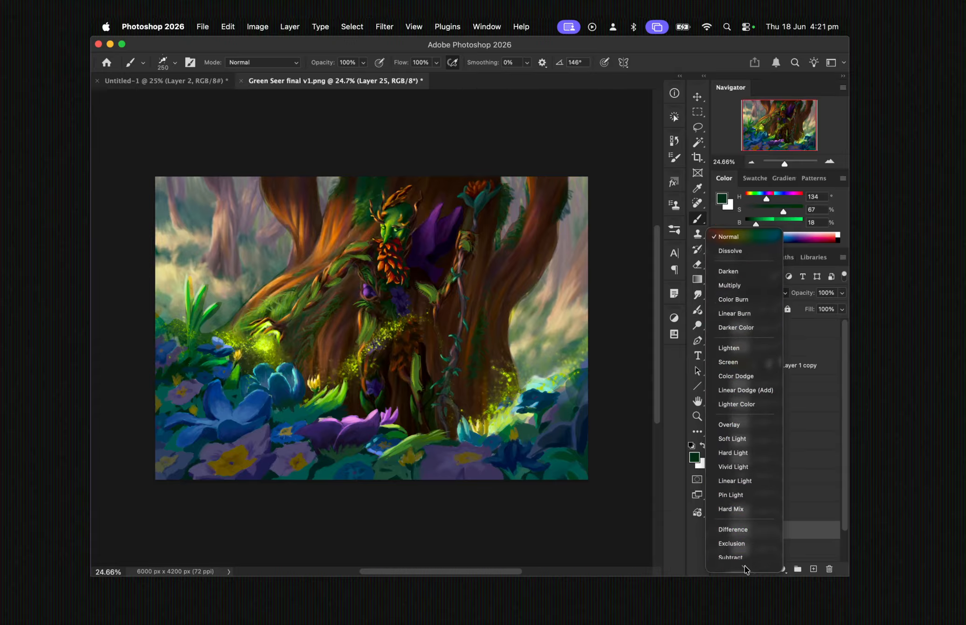
left_click(735, 549)
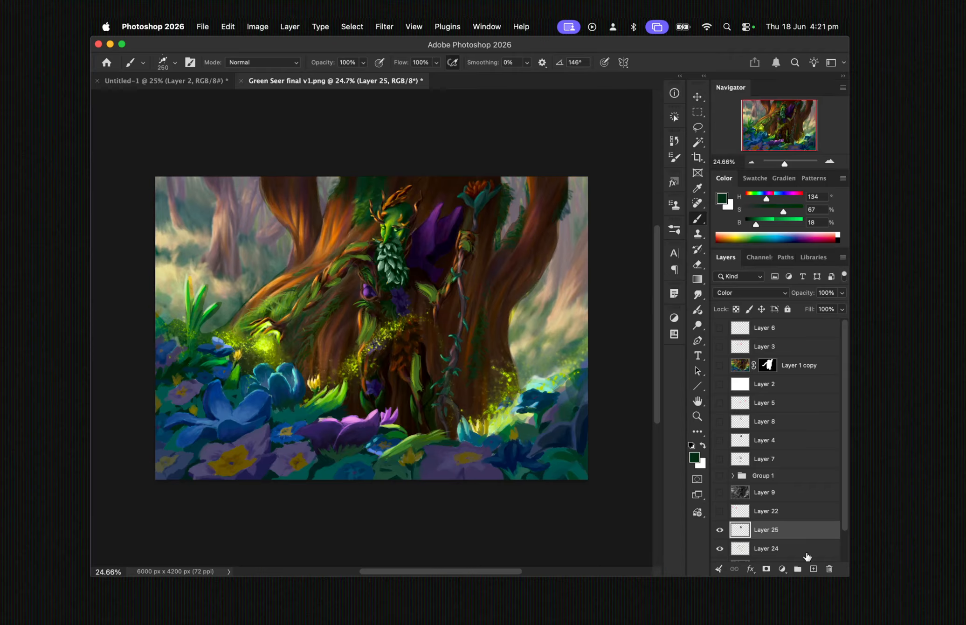
On another new layer, paint small blossoms in the beard with a purple sampled from the large petals behind the shoulder
left_click(813, 570)
key("i")
left_click(435, 219)
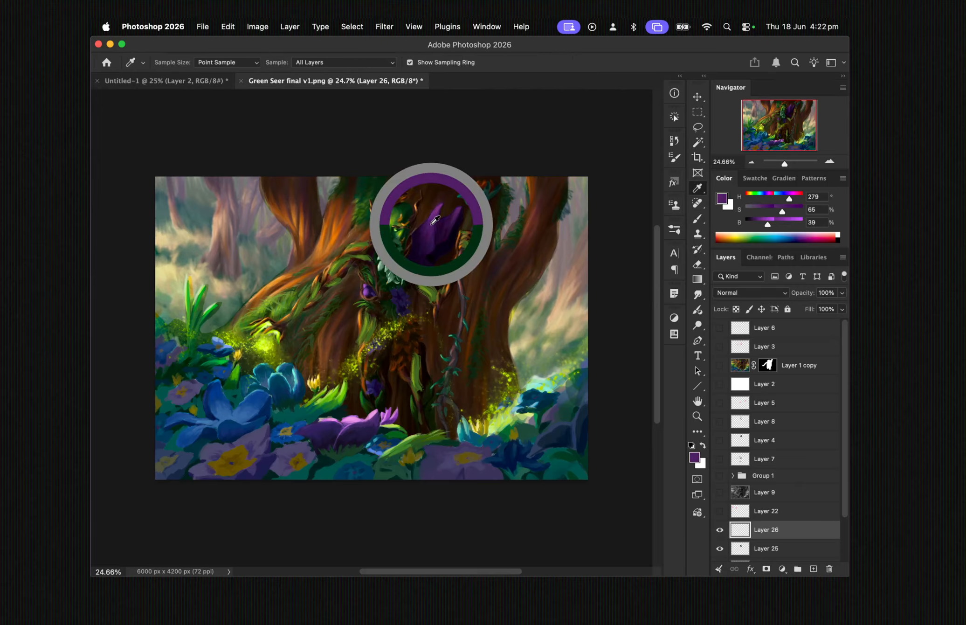
key("b")
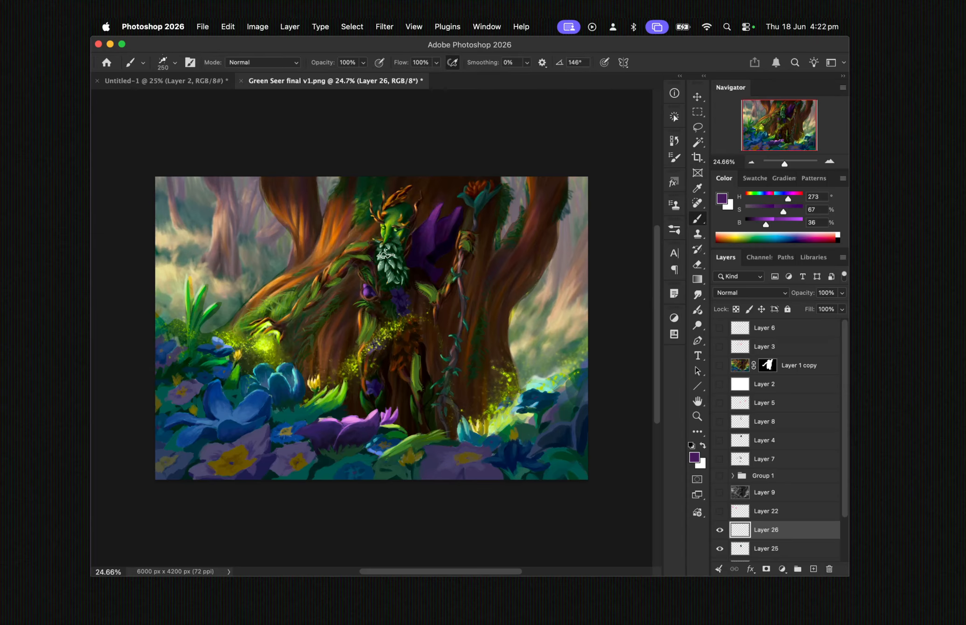
mouse_move(385, 255)
left_mouse_down()
mouse_move(394, 278)
mouse_move(389, 247)
mouse_move(391, 270)
mouse_move(394, 243)
mouse_move(406, 249)
left_mouse_up()
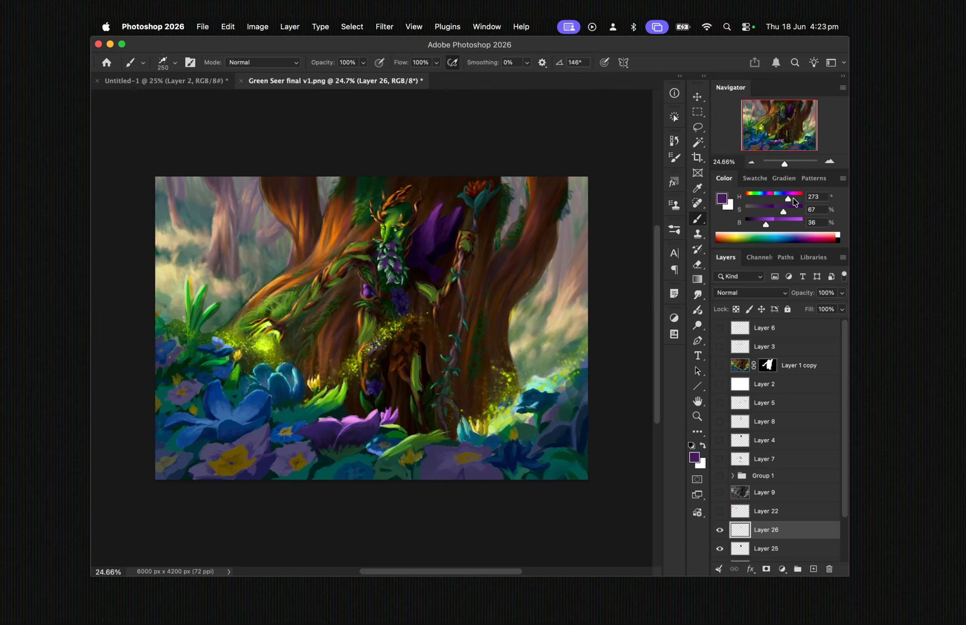
Mix a light pink (H 307, S 39, B 79) and paint it over the shoulder petals and the flowers on the beard, chest and skirt
left_click(790, 223)
left_click_drag(792, 200, 768, 214)
left_click(776, 213)
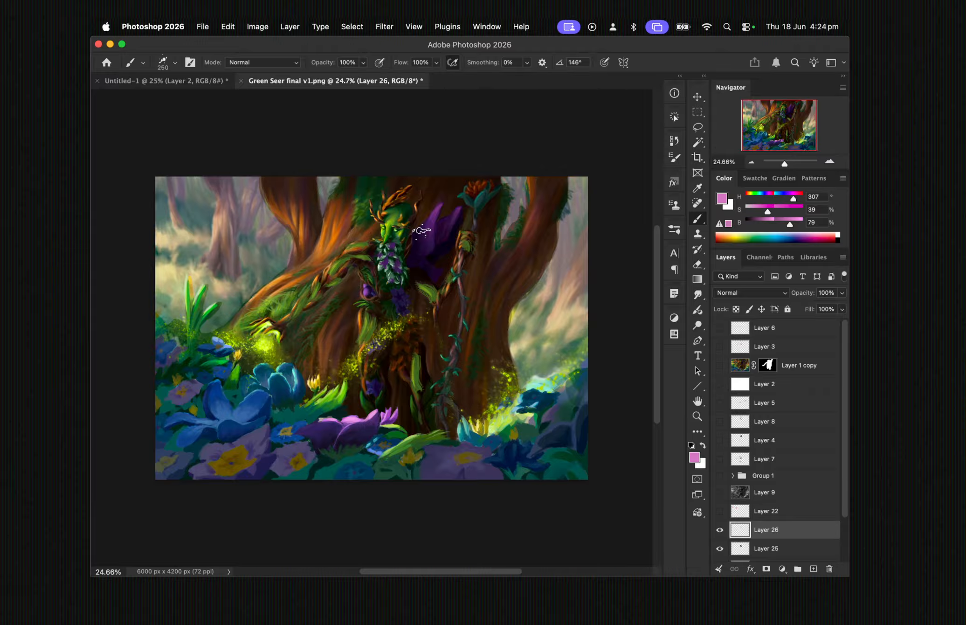
mouse_move(422, 231)
left_mouse_down()
mouse_move(417, 249)
mouse_move(427, 221)
mouse_move(422, 247)
mouse_move(438, 224)
mouse_move(448, 235)
mouse_move(420, 268)
mouse_move(448, 250)
mouse_move(423, 279)
mouse_move(416, 264)
mouse_move(436, 238)
left_mouse_up()
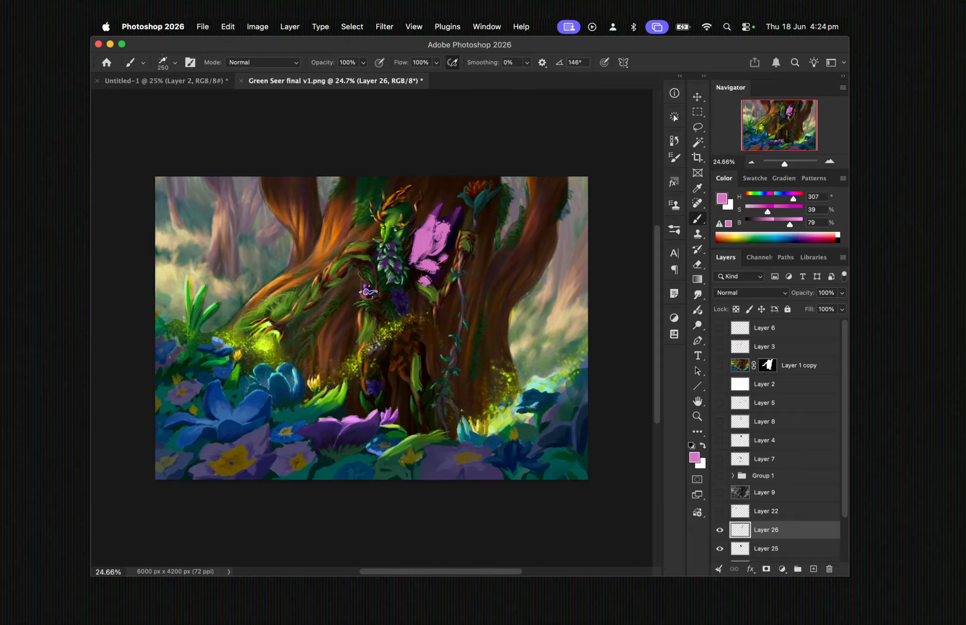
mouse_move(369, 292)
left_mouse_down()
mouse_move(403, 299)
mouse_move(386, 261)
mouse_move(394, 246)
mouse_move(383, 249)
mouse_move(403, 272)
mouse_move(394, 242)
mouse_move(398, 264)
left_mouse_up()
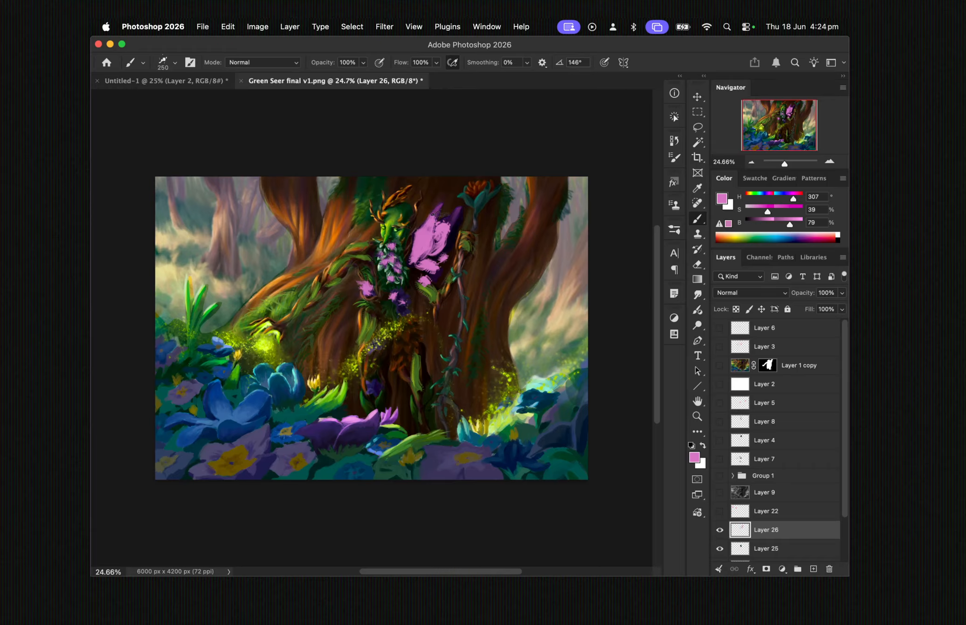
mouse_move(439, 214)
left_mouse_down()
mouse_move(430, 220)
mouse_move(424, 266)
left_mouse_up()
left_click_drag(376, 382, 371, 388)
left_click_drag(403, 304, 399, 298)
mouse_move(419, 248)
left_mouse_down()
mouse_move(432, 255)
mouse_move(447, 219)
mouse_move(434, 256)
mouse_move(460, 215)
left_mouse_up()
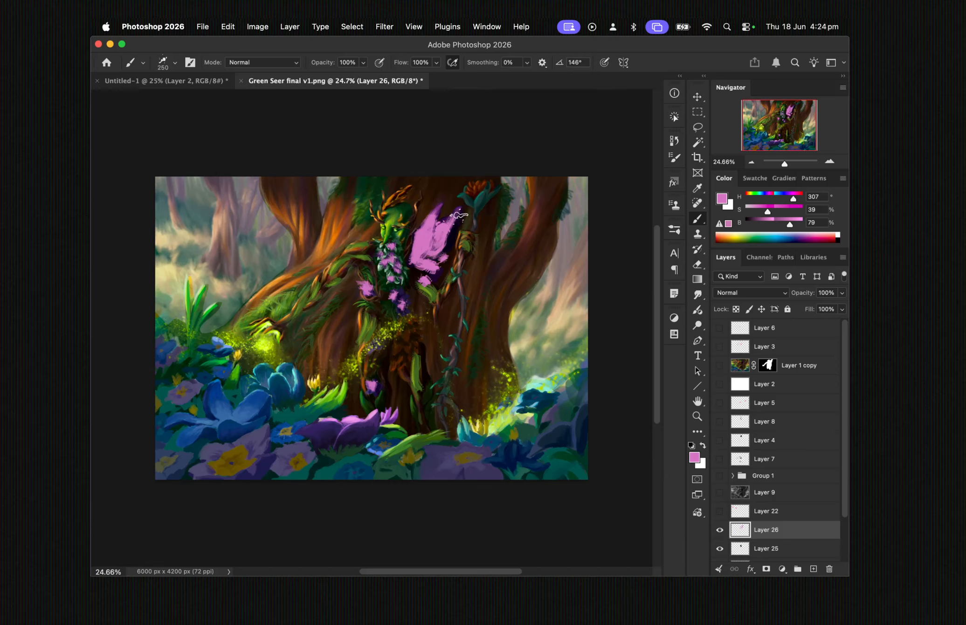
Sample a darker purple from the petals behind the shoulder and paint shading strokes over their pink area
key("i")
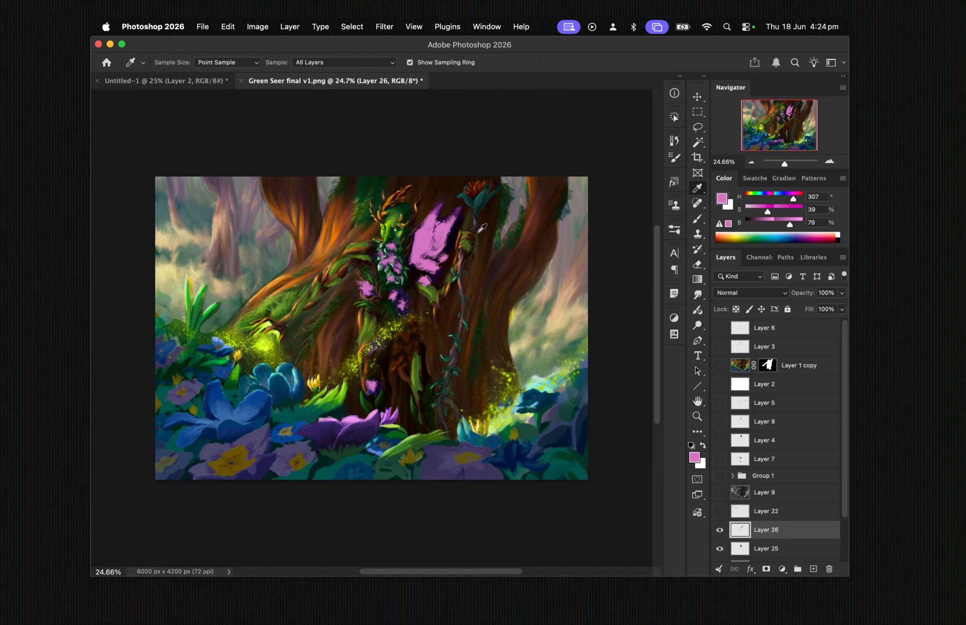
mouse_move(444, 246)
left_mouse_down()
mouse_move(435, 247)
mouse_move(456, 210)
left_mouse_up()
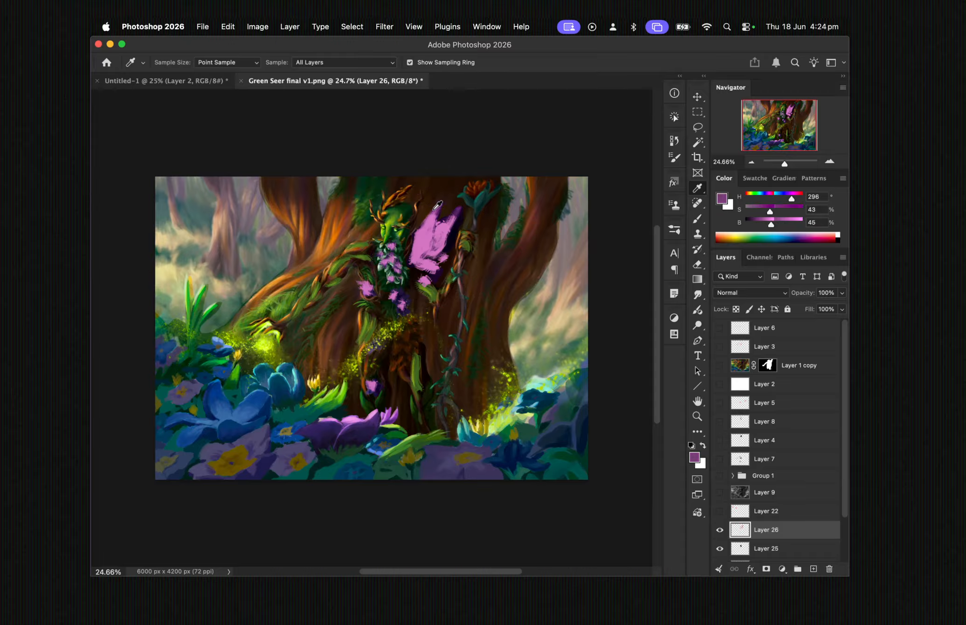
key("b")
mouse_move(429, 247)
left_mouse_down()
mouse_move(437, 228)
mouse_move(427, 257)
mouse_move(455, 231)
mouse_move(441, 261)
left_mouse_up()
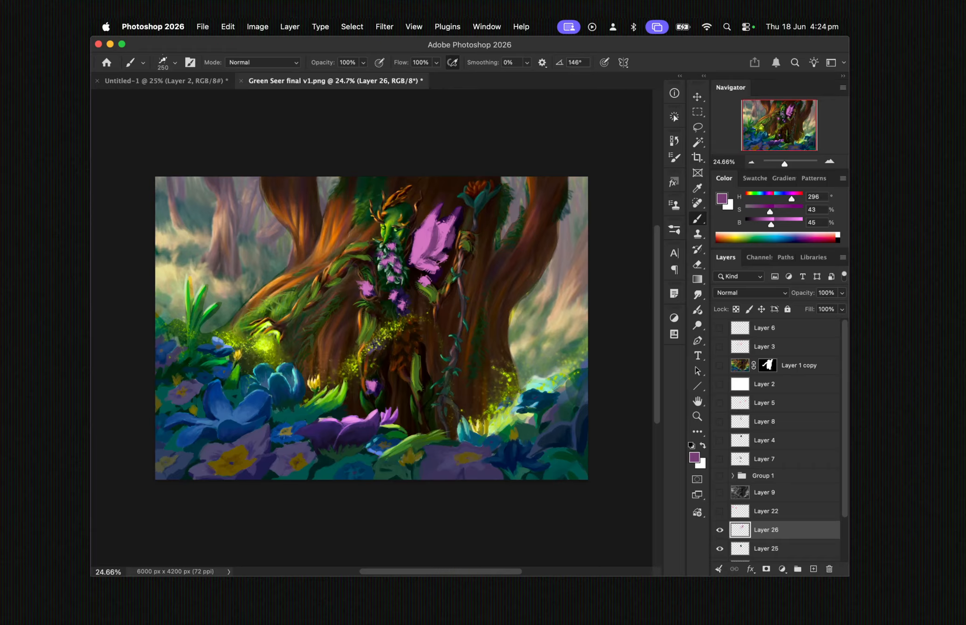
Mix a golden yellow (H 49, S 80, B 85) and repaint the flower on top of the staff with it
left_click(750, 196)
left_click(793, 221)
left_click(789, 212)
left_click_drag(789, 211, 754, 199)
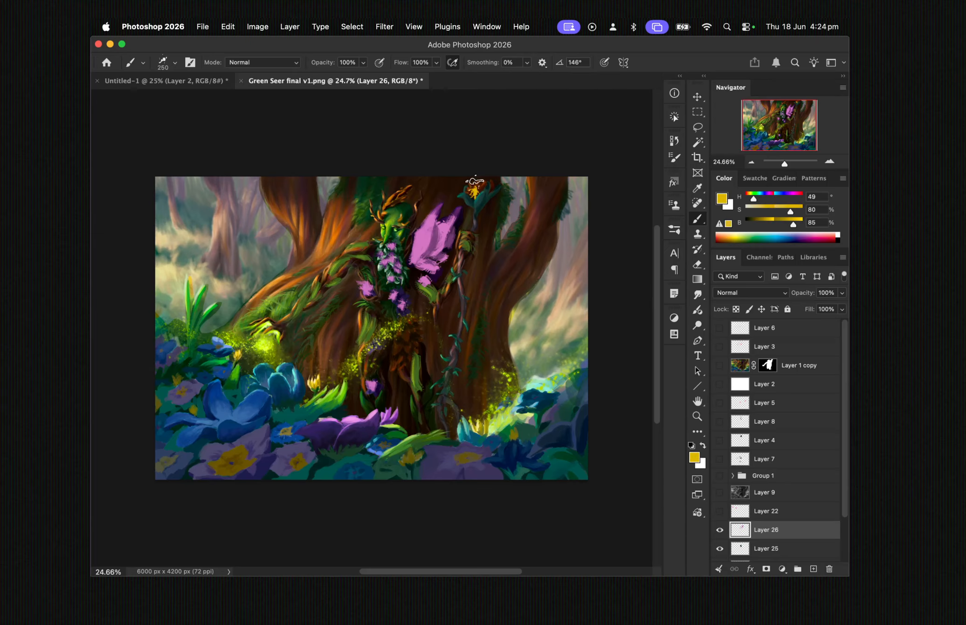
mouse_move(478, 180)
left_mouse_down()
mouse_move(497, 183)
mouse_move(477, 179)
mouse_move(490, 188)
mouse_move(477, 187)
mouse_move(492, 184)
mouse_move(476, 177)
mouse_move(471, 189)
left_mouse_up()
key("i")
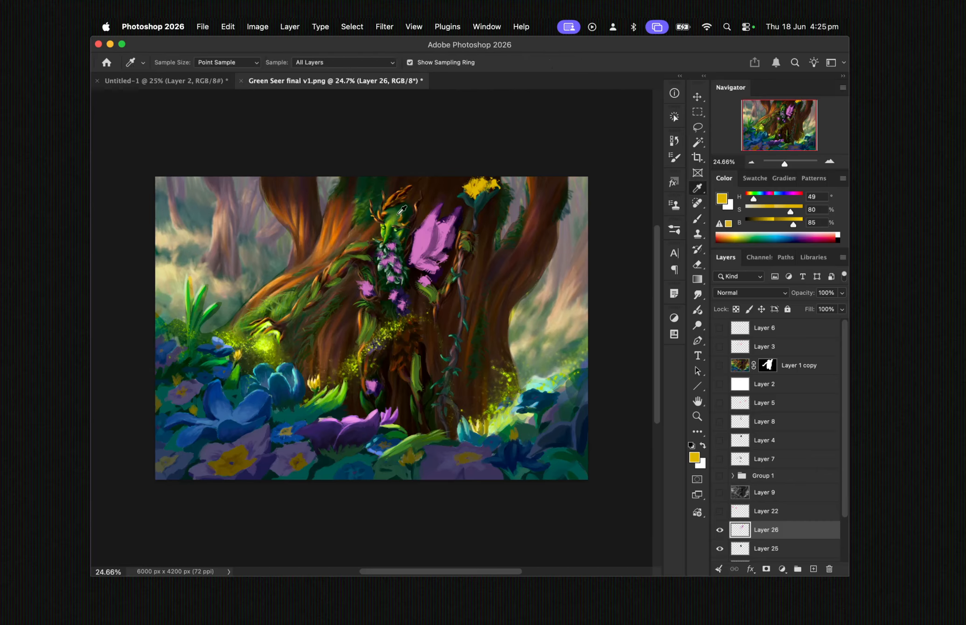
Sample a light green (H 76, S 67, B 62) from the figure and repaint the staff's shaft with it
left_click(410, 214)
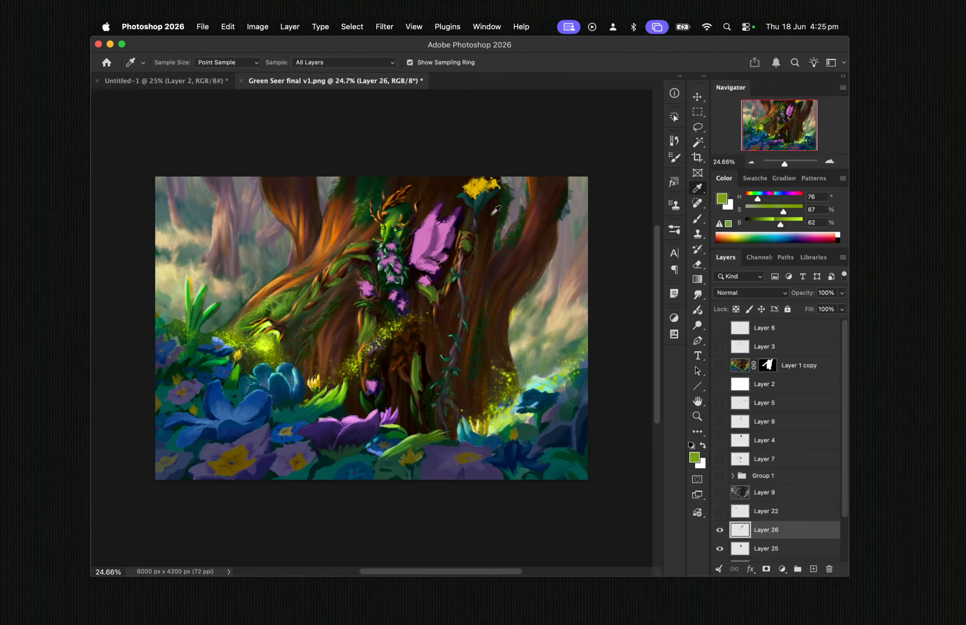
key("b")
left_click_drag(475, 216, 441, 425)
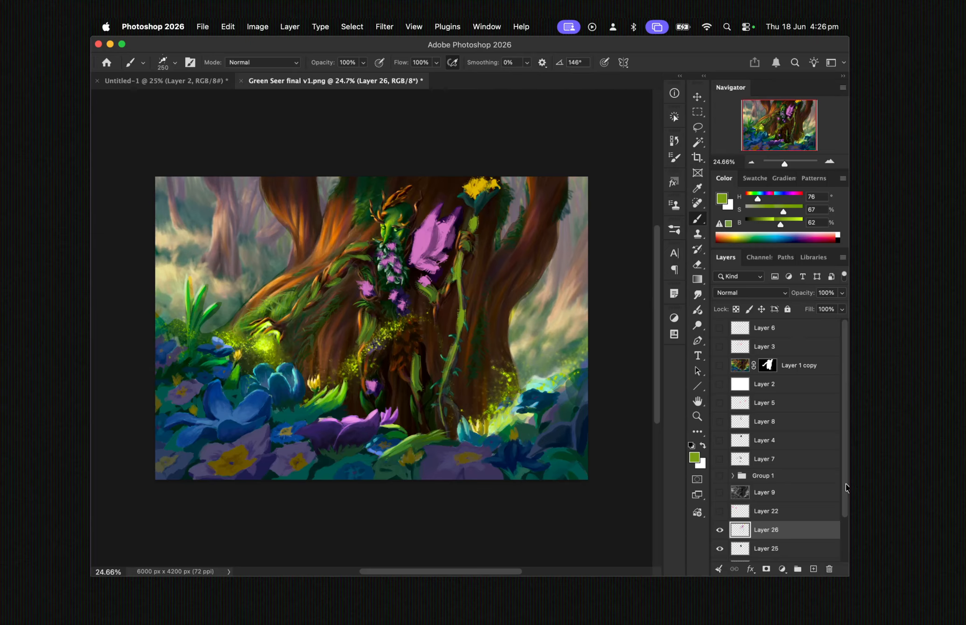
Merge the four visible paint layers above Layer 1 into a single layer
scroll(845, 499, "down", 3)
left_click(775, 534, "shift")
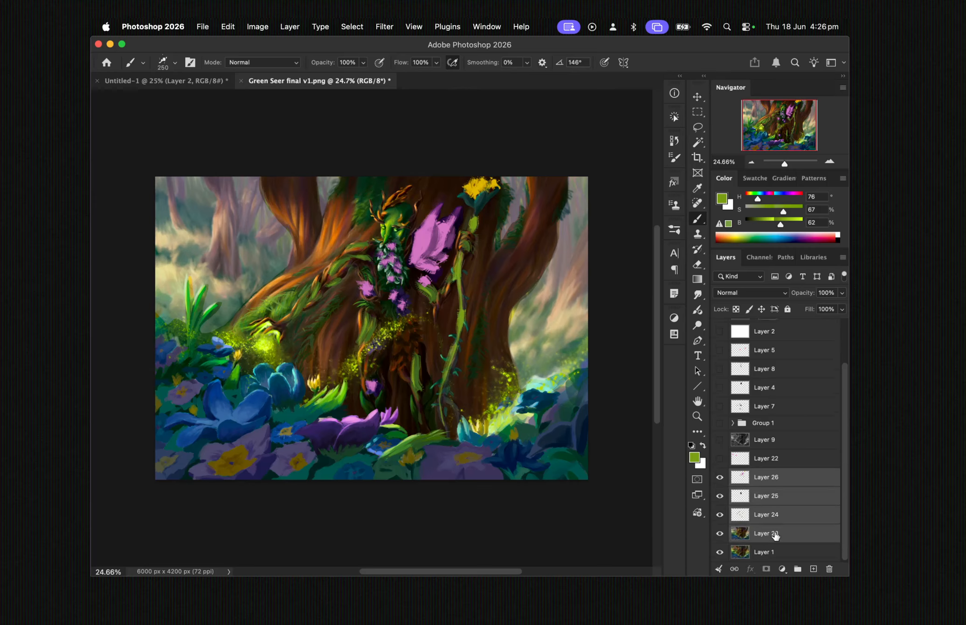
key("super+e")
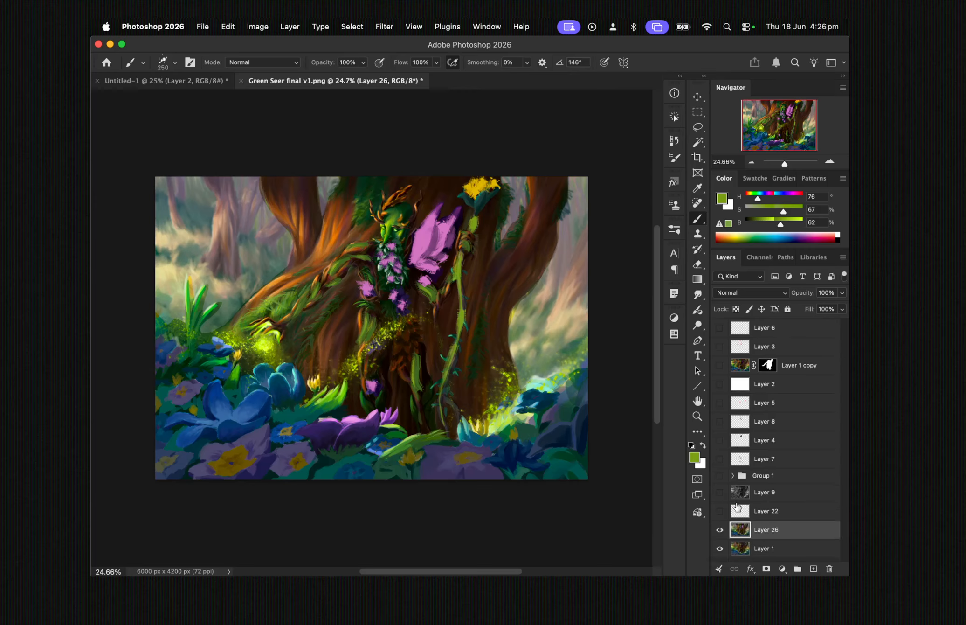
Compare the repainted version with the original by repeatedly hiding and showing the merged layer
left_click(720, 530)
left_click(721, 530)
left_click(721, 530)
left_click(721, 530)
left_click(721, 530)
left_click(721, 530)
left_click(721, 530)
left_click(721, 530)
left_click(721, 530)
left_click(721, 530)
left_click(721, 530)
left_click(721, 530)
left_click(721, 530)
left_click(721, 530)
On a new layer, paint broad strokes in bright yellow-green sampled from the hand's glow along a sweeping arc across the scene's sides and middle
left_click(814, 568)
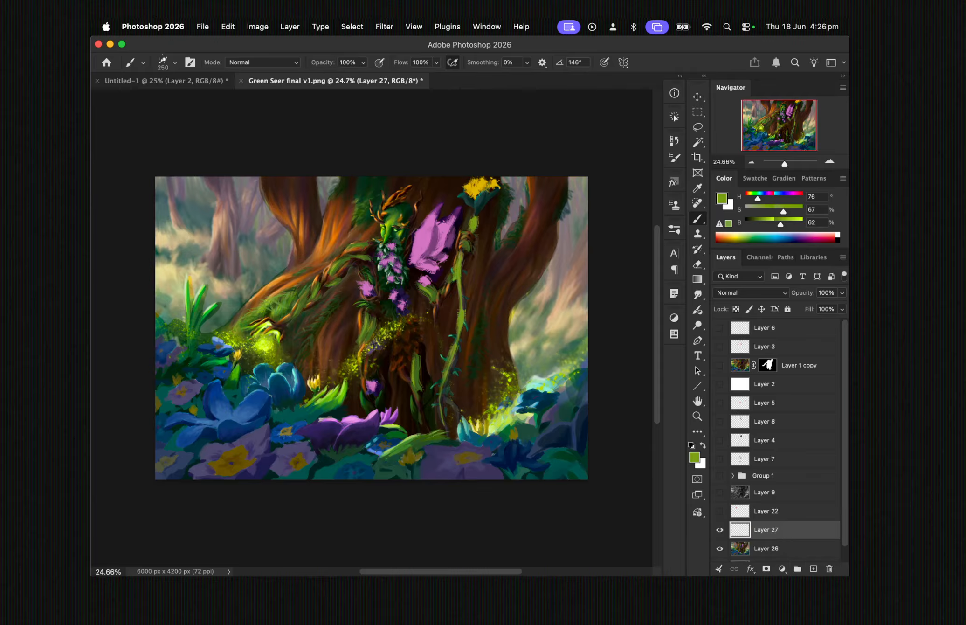
key("i")
left_click_drag(275, 348, 264, 345)
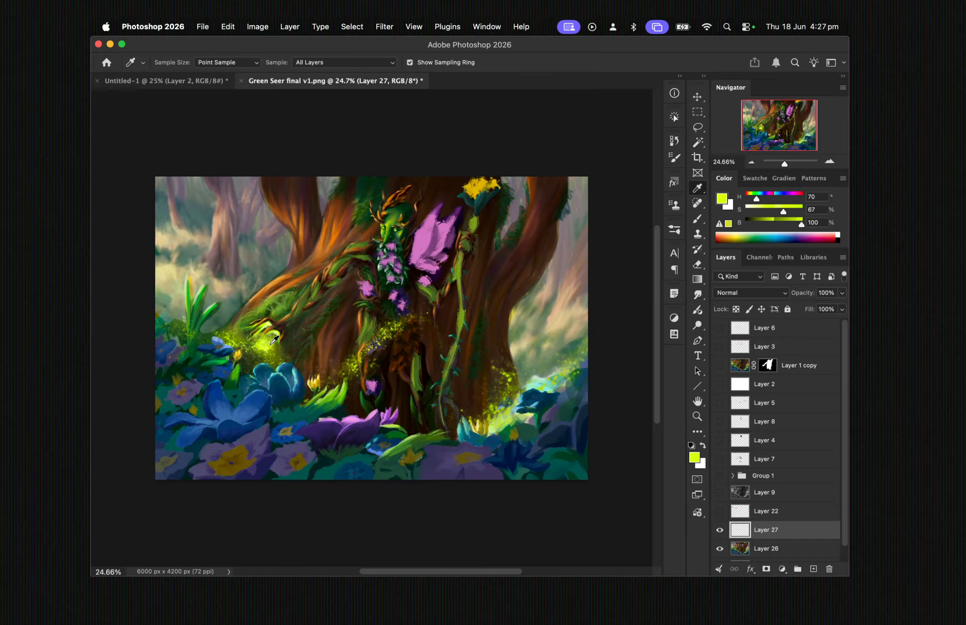
key("b")
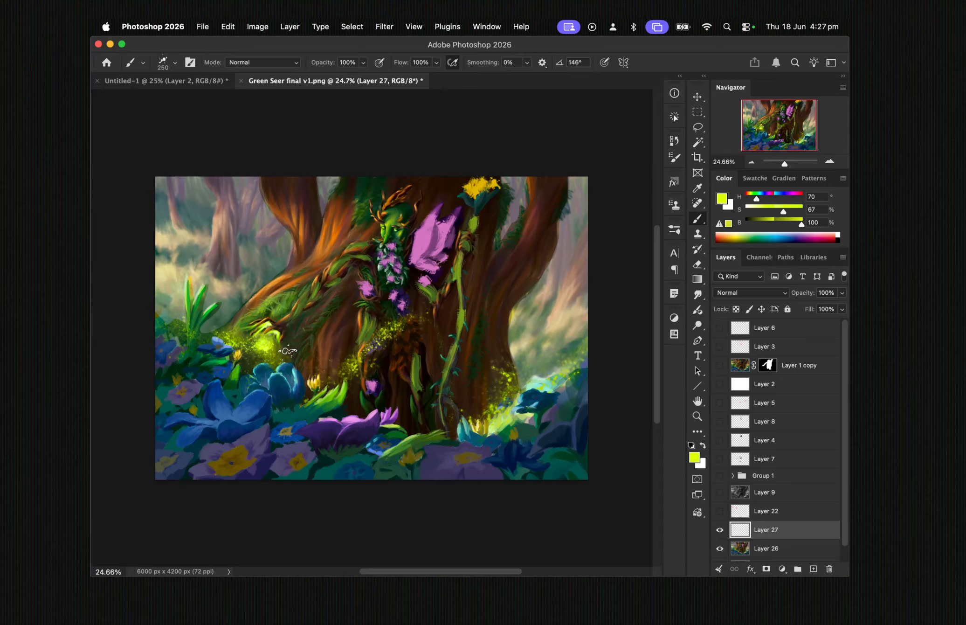
mouse_move(279, 352)
left_mouse_down()
mouse_move(318, 376)
mouse_move(411, 336)
mouse_move(448, 369)
left_mouse_up()
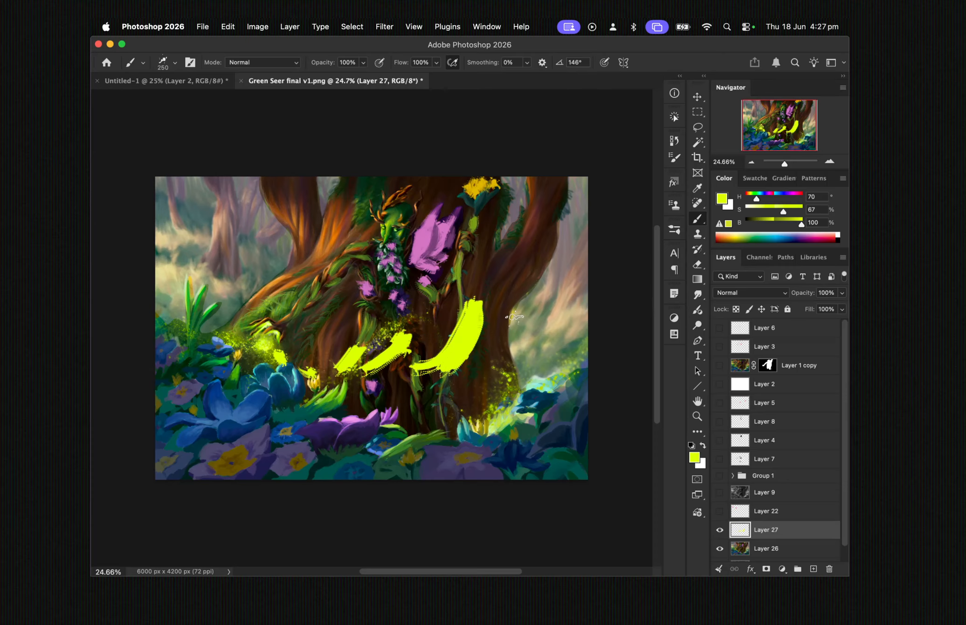
left_click_drag(503, 339, 531, 308)
left_click_drag(461, 278, 580, 189)
left_click_drag(578, 304, 585, 273)
mouse_move(545, 178)
left_mouse_down()
mouse_move(524, 173)
mouse_move(515, 203)
left_mouse_up()
mouse_move(244, 321)
left_mouse_down()
mouse_move(219, 304)
mouse_move(193, 308)
mouse_move(177, 279)
mouse_move(195, 236)
mouse_move(161, 224)
mouse_move(162, 205)
left_mouse_up()
left_click_drag(169, 206, 168, 177)
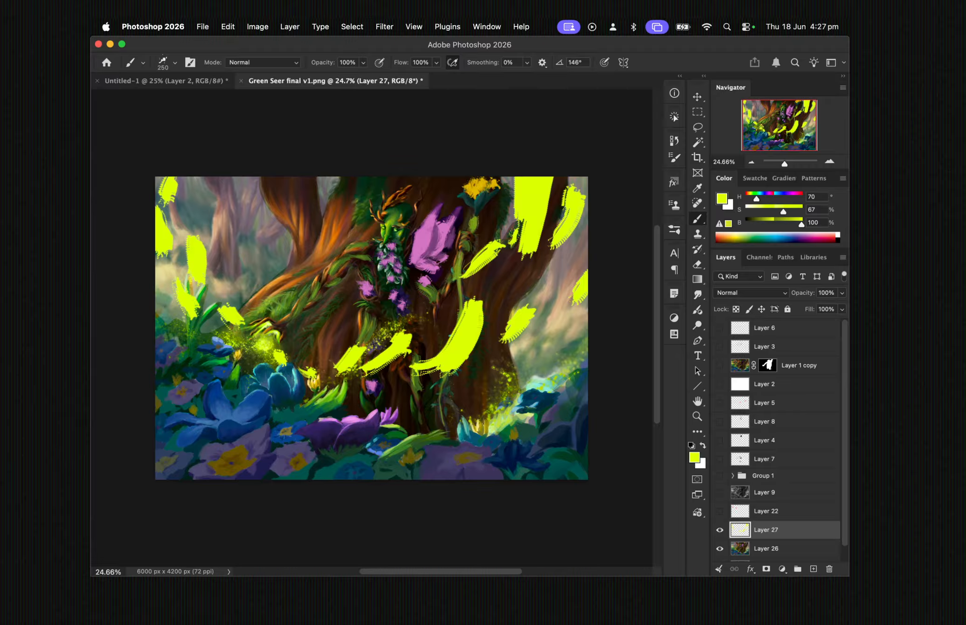
Mix a hot pink (H 333, S 98, B 100) and draw curved arrows sweeping from the upper corners and right edge toward the flowers
left_click(798, 196)
left_click(801, 210)
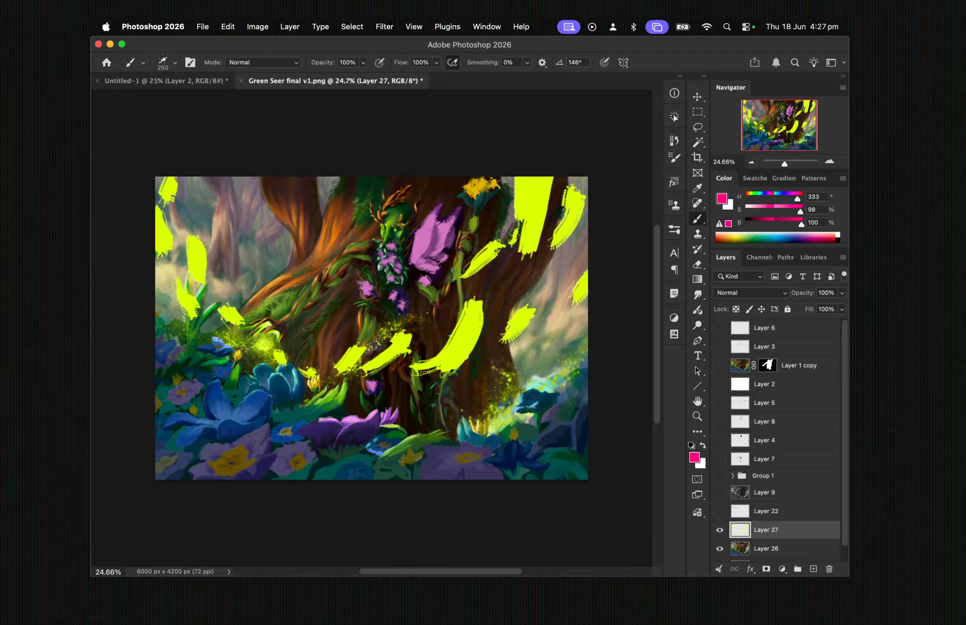
mouse_move(586, 235)
left_mouse_down()
mouse_move(551, 320)
mouse_move(492, 381)
mouse_move(408, 414)
mouse_move(353, 399)
mouse_move(389, 390)
mouse_move(383, 425)
left_mouse_up()
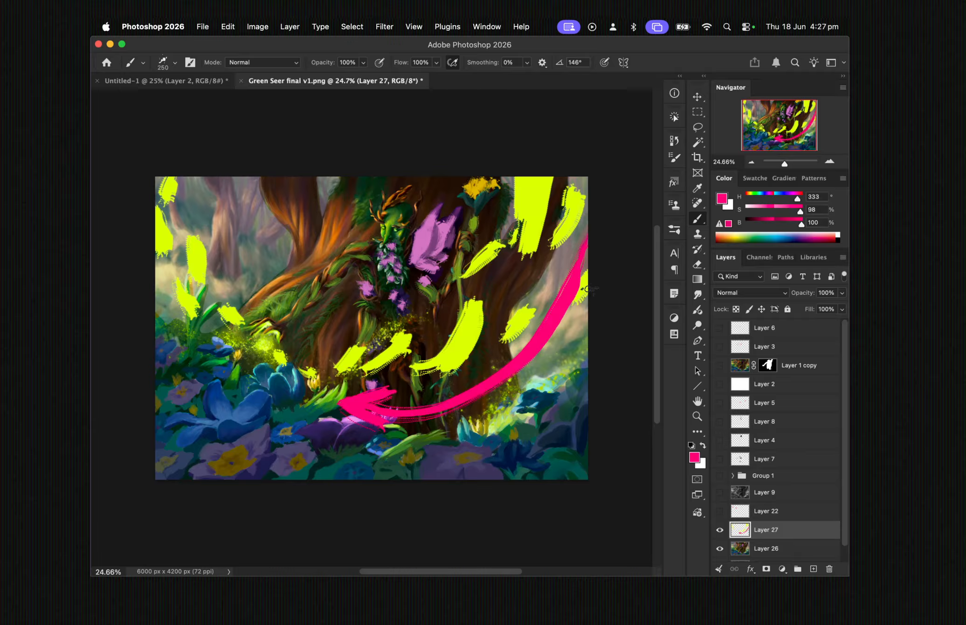
mouse_move(588, 326)
left_mouse_down()
mouse_move(545, 380)
mouse_move(487, 420)
mouse_move(429, 433)
mouse_move(458, 414)
mouse_move(432, 436)
mouse_move(473, 443)
left_mouse_up()
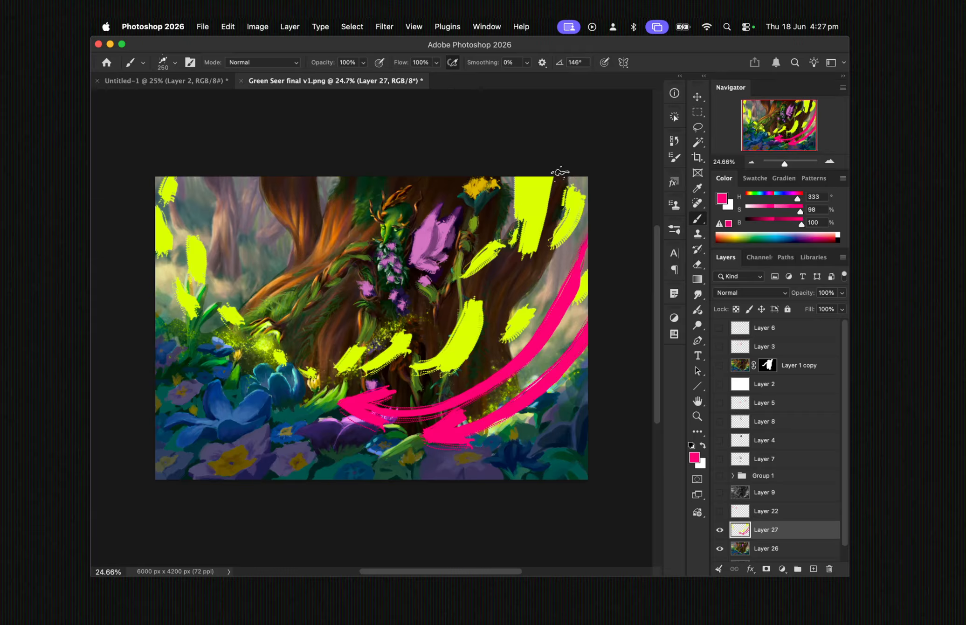
mouse_move(560, 169)
left_mouse_down()
mouse_move(539, 237)
mouse_move(459, 318)
mouse_move(387, 356)
mouse_move(439, 360)
left_mouse_up()
mouse_move(179, 191)
left_mouse_down()
mouse_move(216, 306)
mouse_move(282, 356)
mouse_move(220, 345)
left_mouse_up()
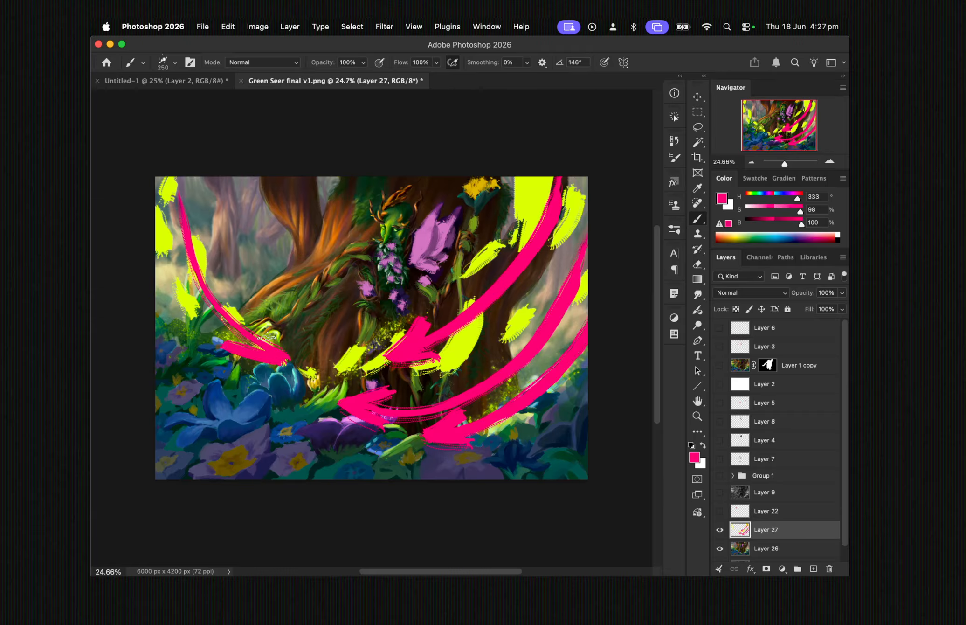
left_click_drag(254, 306, 282, 358)
Undo the pink arrows and the broad yellow-green strokes across the painting
key("super+z")
key("super+z")
key("super+z")
key("super+z")
key("super+z")
key("super+z")
key("super+z")
key("super+z")
key("super+z")
key("super+z")
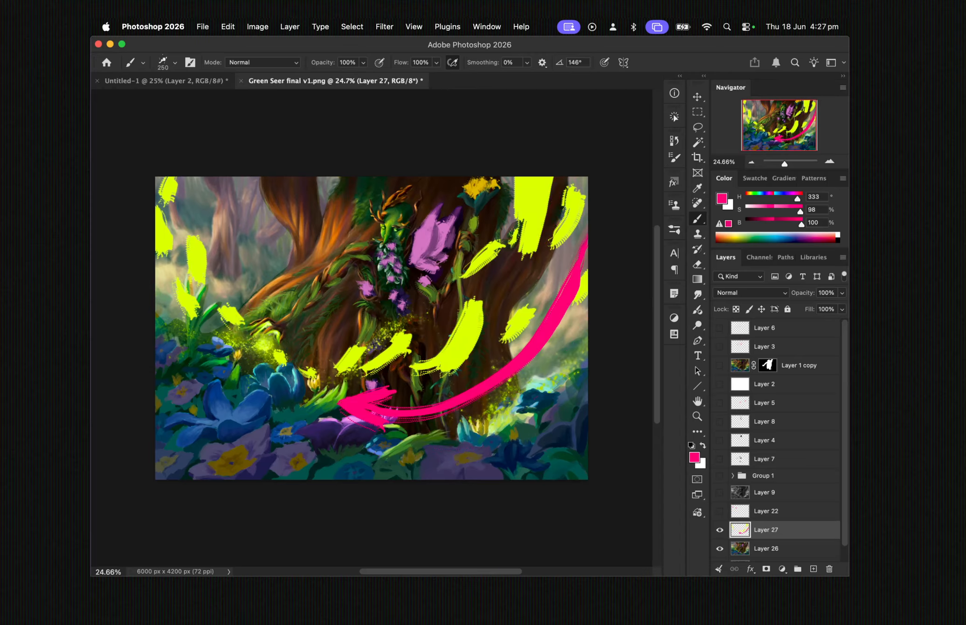
key("super+z")
key("super+z")
key("super+z")
key("super+z")
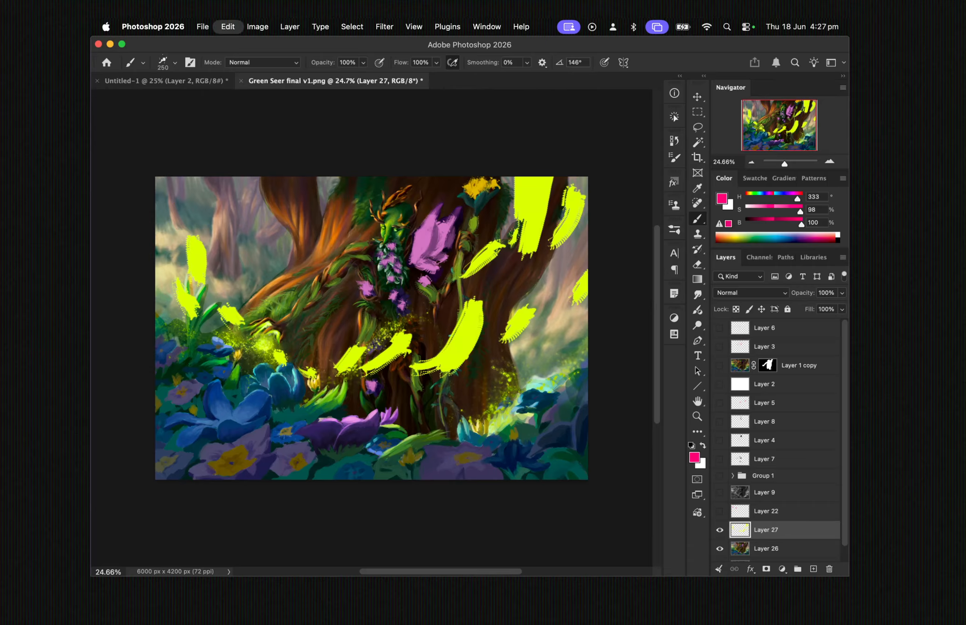
key("super+z")
key("super+z")
key("super+z")
key("super+z")
key("super+z")
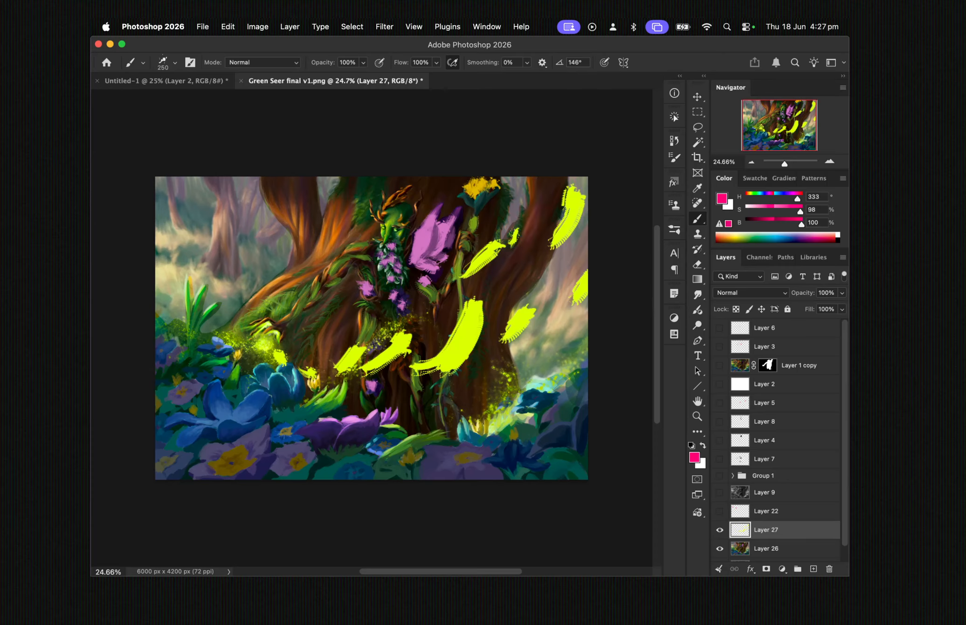
key("super+z")
key("super+z")
key("super+z")
key("super+z")
key("super+z")
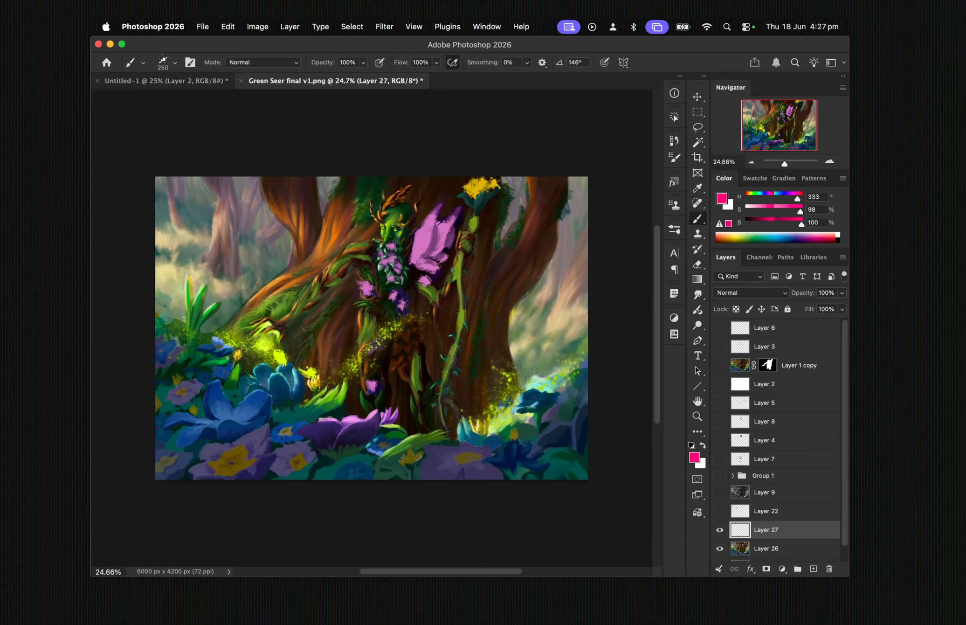
Add a new layer and lasso the background around the figure, staff and flowers, including the gaps beside the body and between the legs
left_click(812, 569)
key("l")
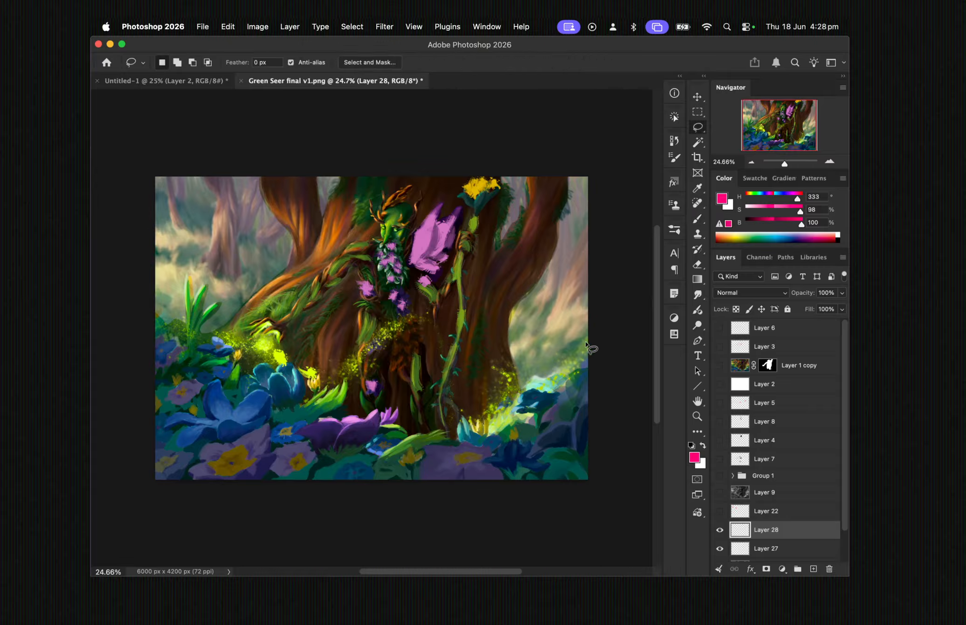
mouse_move(596, 353)
left_mouse_down()
mouse_move(477, 417)
mouse_move(450, 410)
mouse_move(468, 313)
mouse_move(464, 263)
mouse_move(503, 173)
mouse_move(467, 177)
mouse_move(456, 206)
mouse_move(445, 217)
mouse_move(444, 200)
mouse_move(419, 225)
mouse_move(423, 198)
mouse_move(418, 208)
mouse_move(413, 193)
mouse_move(379, 199)
mouse_move(379, 216)
mouse_move(370, 204)
mouse_move(371, 244)
mouse_move(353, 245)
mouse_move(213, 332)
mouse_move(203, 287)
mouse_move(154, 319)
mouse_move(124, 179)
mouse_move(285, 122)
mouse_move(496, 120)
mouse_move(600, 144)
mouse_move(618, 189)
left_mouse_up()
mouse_move(421, 295)
left_mouse_down()
mouse_move(430, 373)
mouse_move(448, 352)
mouse_move(461, 297)
mouse_move(421, 294)
left_mouse_up()
mouse_move(426, 276)
left_mouse_down()
mouse_move(430, 284)
mouse_move(452, 249)
mouse_move(428, 275)
mouse_move(433, 285)
left_mouse_up()
mouse_move(354, 275)
left_mouse_down()
mouse_move(359, 414)
mouse_move(335, 414)
mouse_move(351, 390)
mouse_move(328, 381)
mouse_move(306, 393)
mouse_move(313, 387)
mouse_move(282, 341)
mouse_move(354, 275)
left_mouse_up()
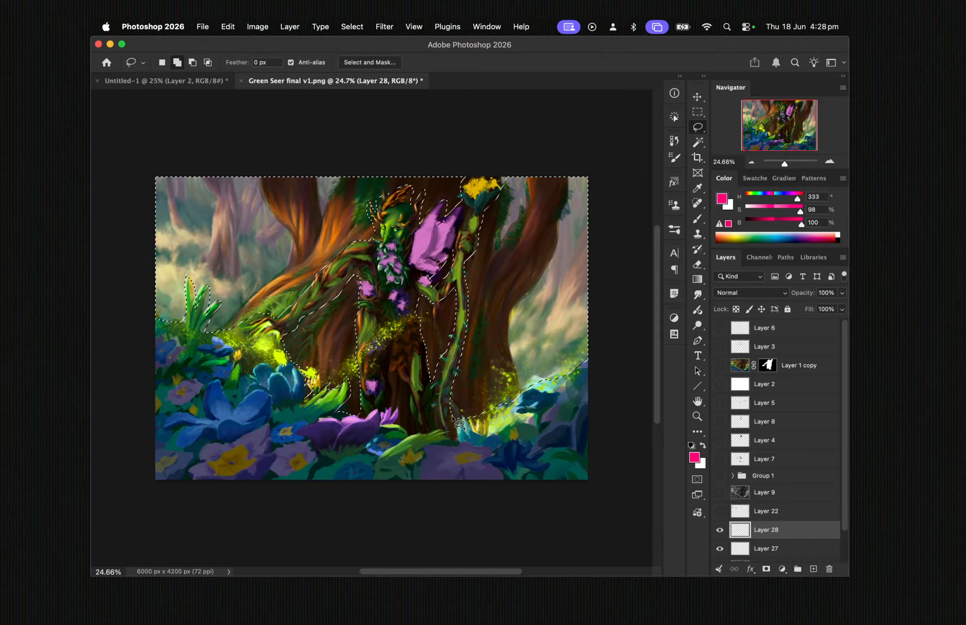
mouse_move(412, 394)
left_mouse_down()
mouse_move(392, 426)
mouse_move(393, 371)
left_mouse_up()
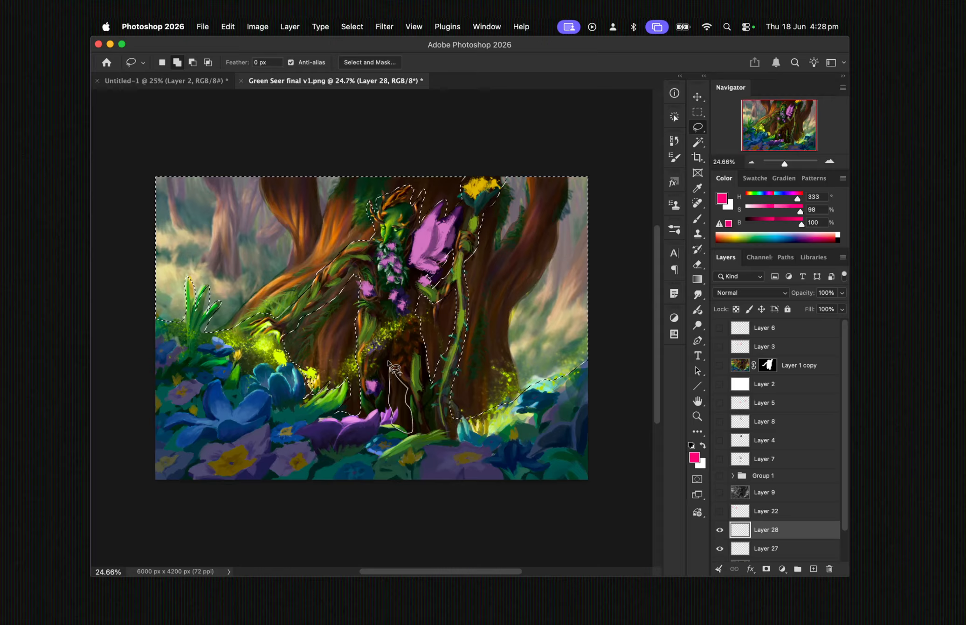
Add another layer, restore the default colours and fill the selected background with black using the Gradient tool
left_click(814, 568)
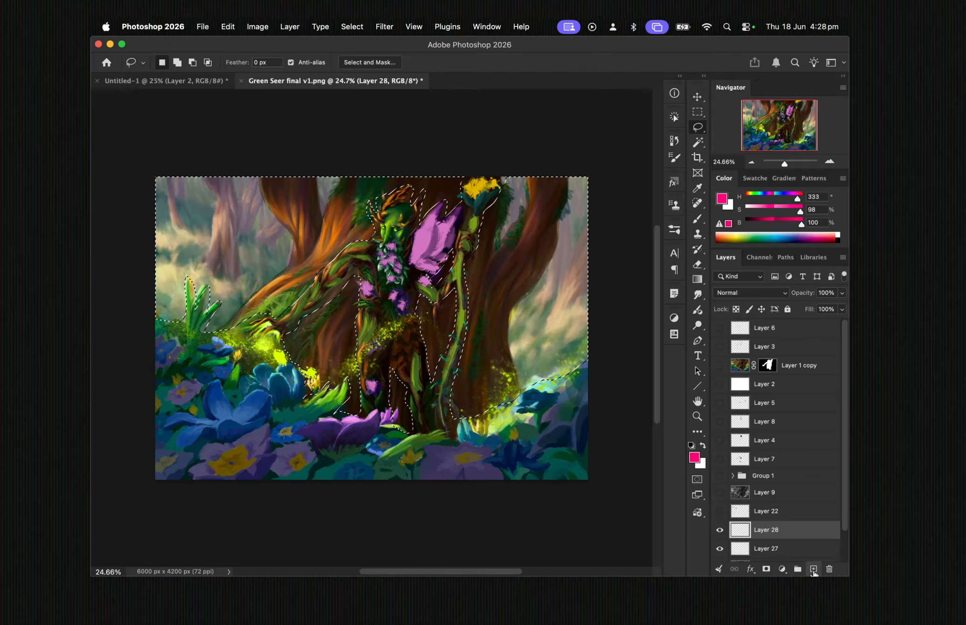
key("d")
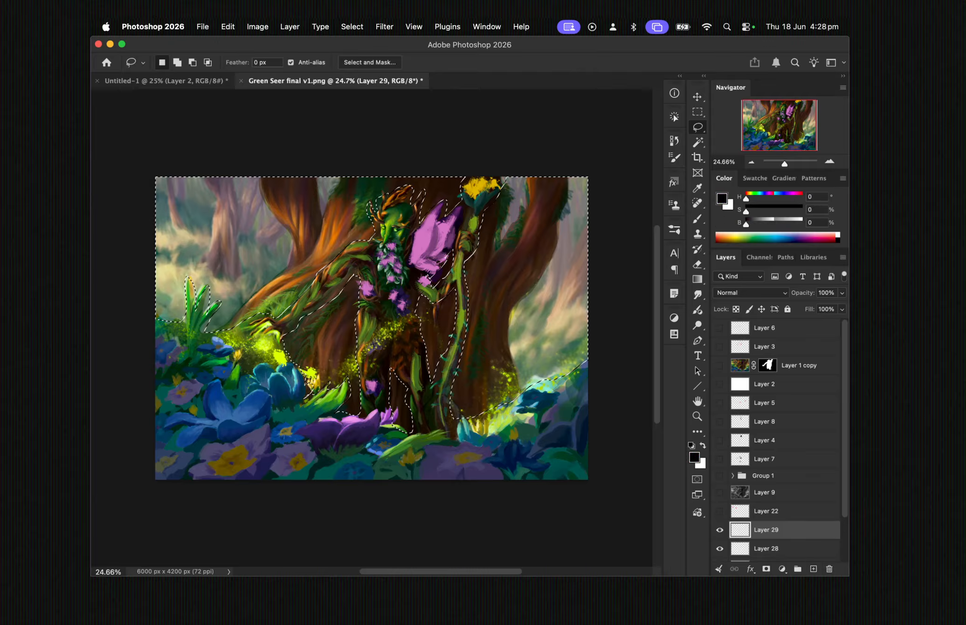
key("b")
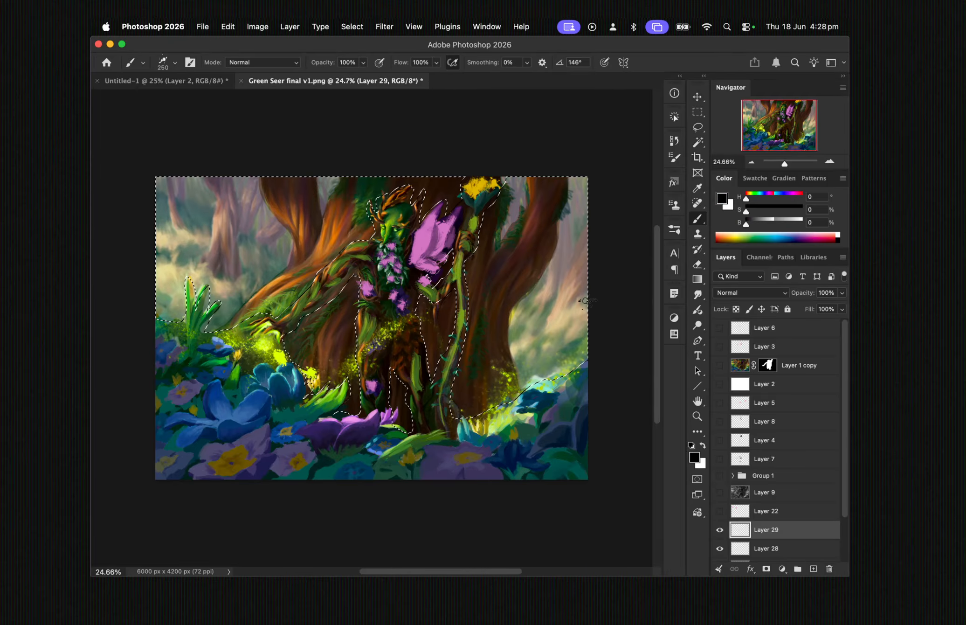
key("g")
left_click_drag(602, 300, 618, 300)
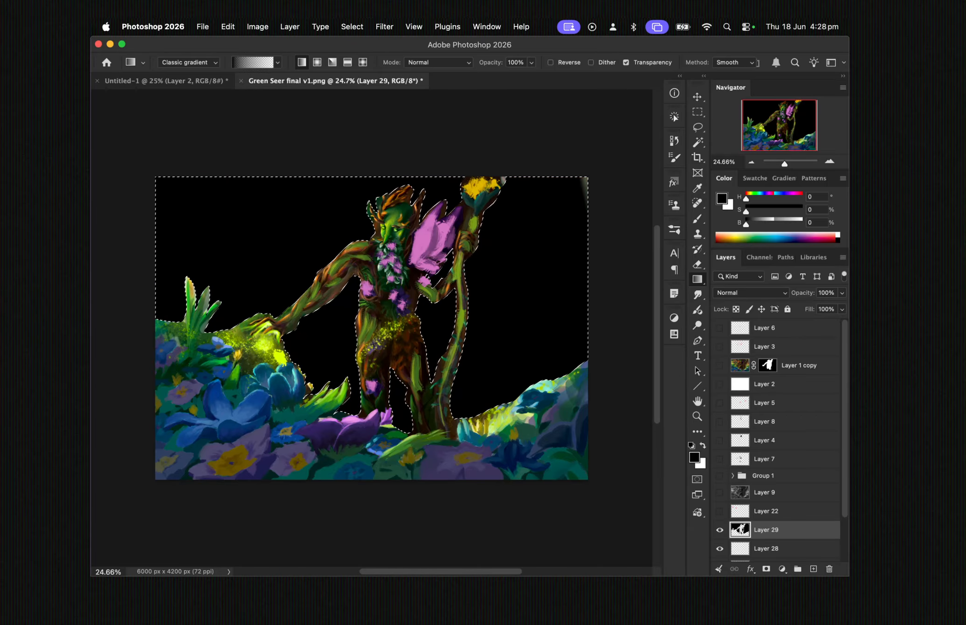
Desaturate the background by setting the black layer's blend mode to Color and its fill to 50%
left_click(751, 293)
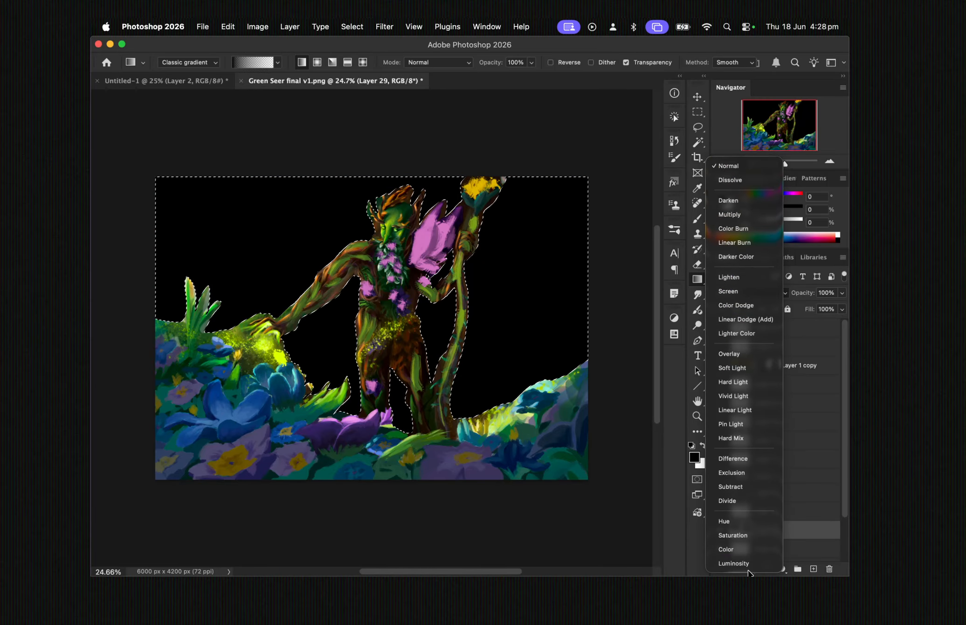
left_click(746, 550)
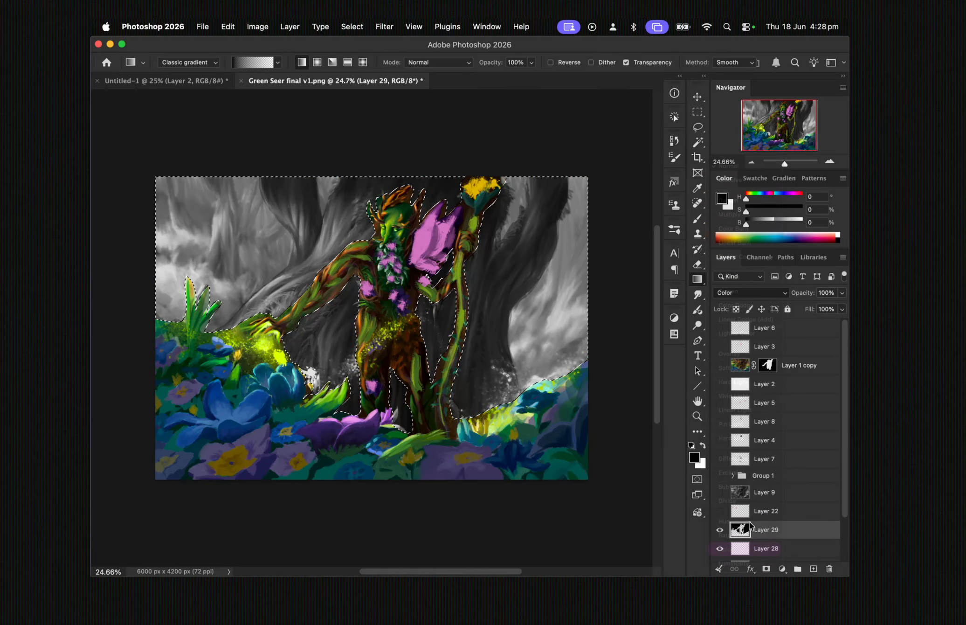
left_click(842, 309)
left_click_drag(821, 325, 816, 326)
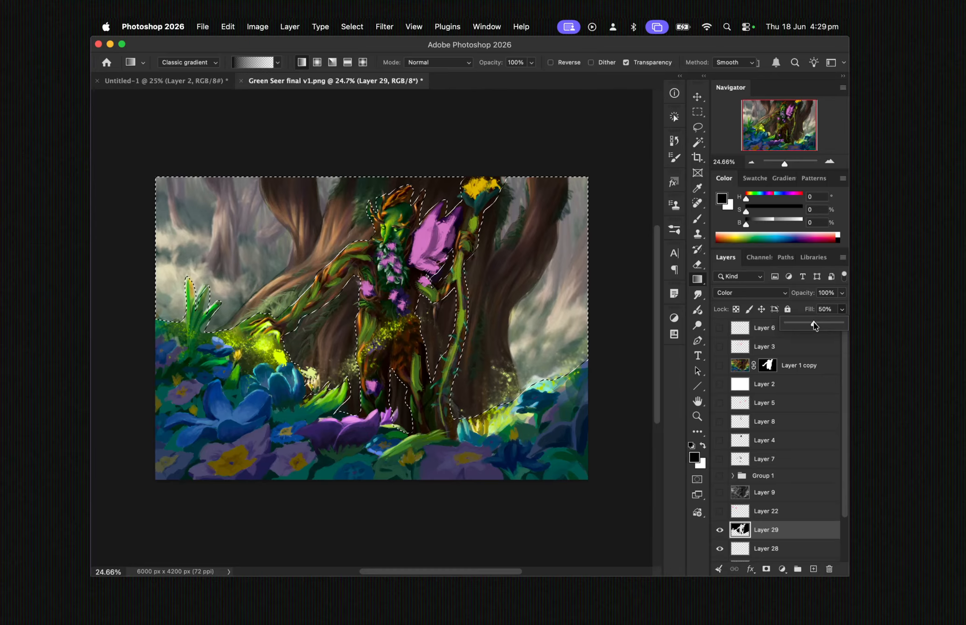
Add a new layer and set the foreground colour to a muted beige with hue 38, saturation 22% and brightness 71%
left_click(814, 568)
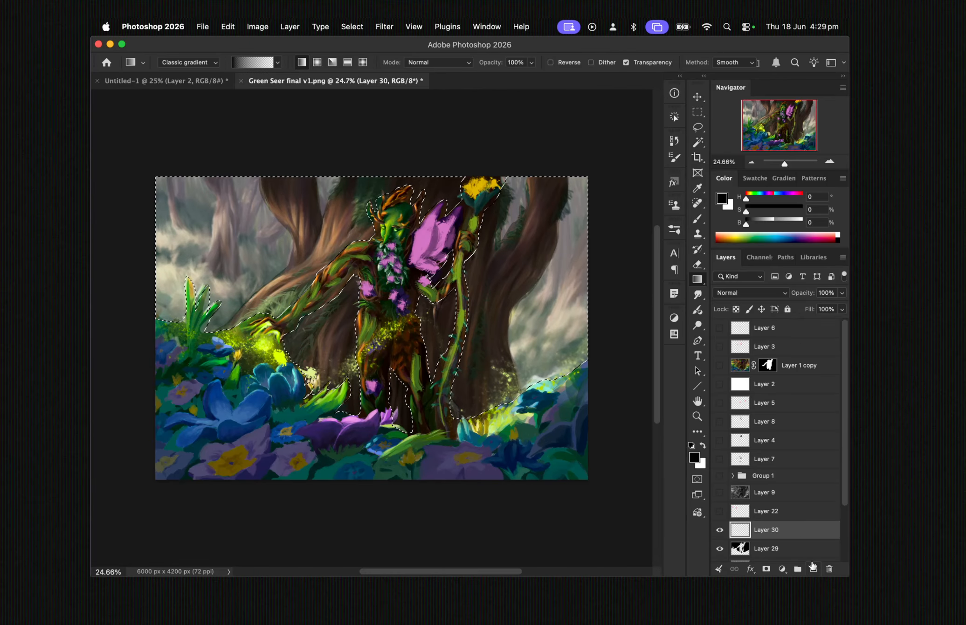
left_click(763, 197)
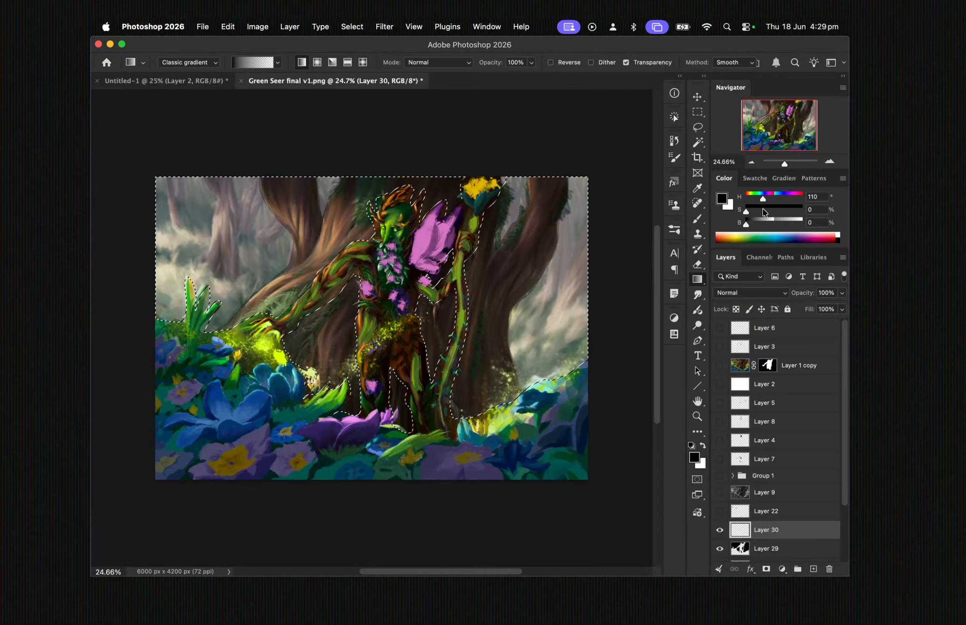
left_click(759, 210)
left_click(767, 223)
left_click(747, 197)
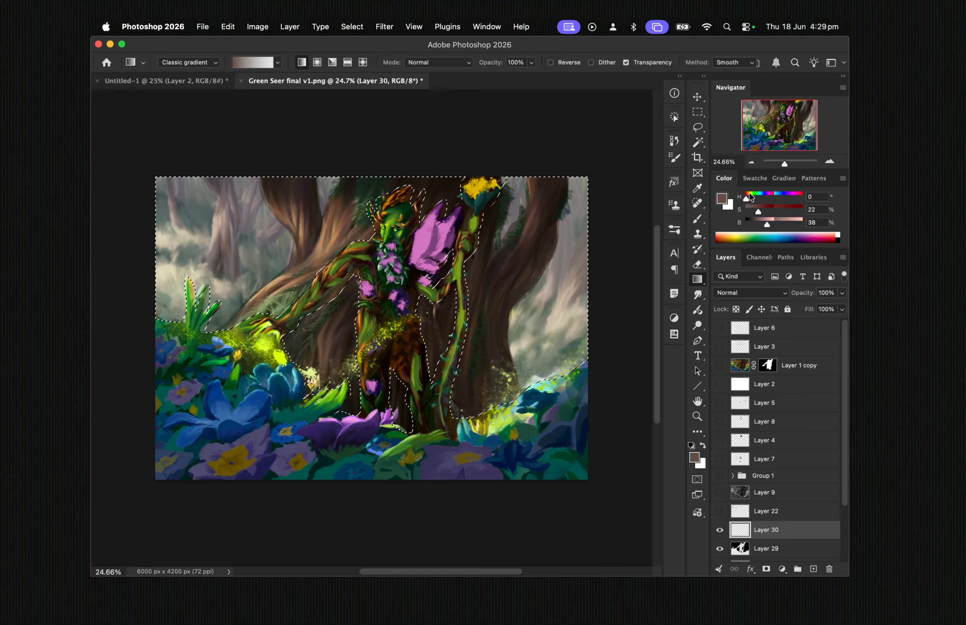
left_click(784, 222)
left_click_drag(752, 198, 751, 196)
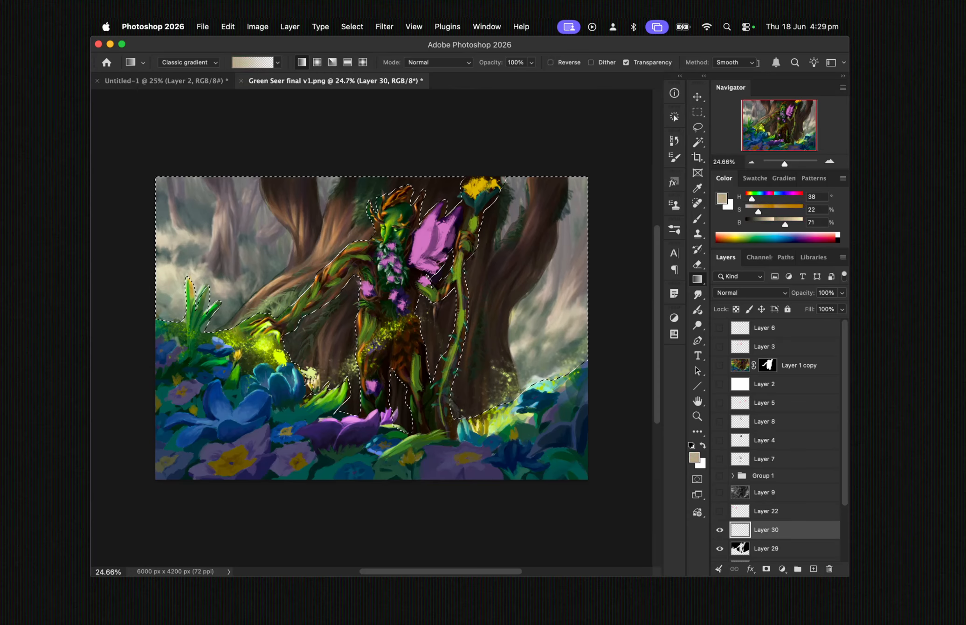
Brush beige patches over the misty areas and tree trunks within the background selection
left_click(697, 219)
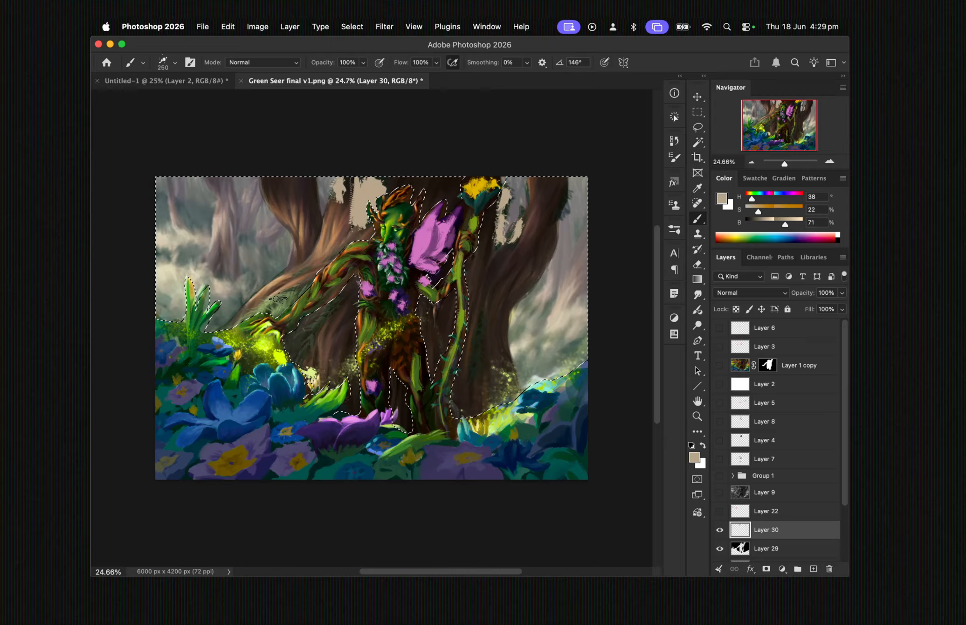
left_click_drag(272, 303, 304, 313)
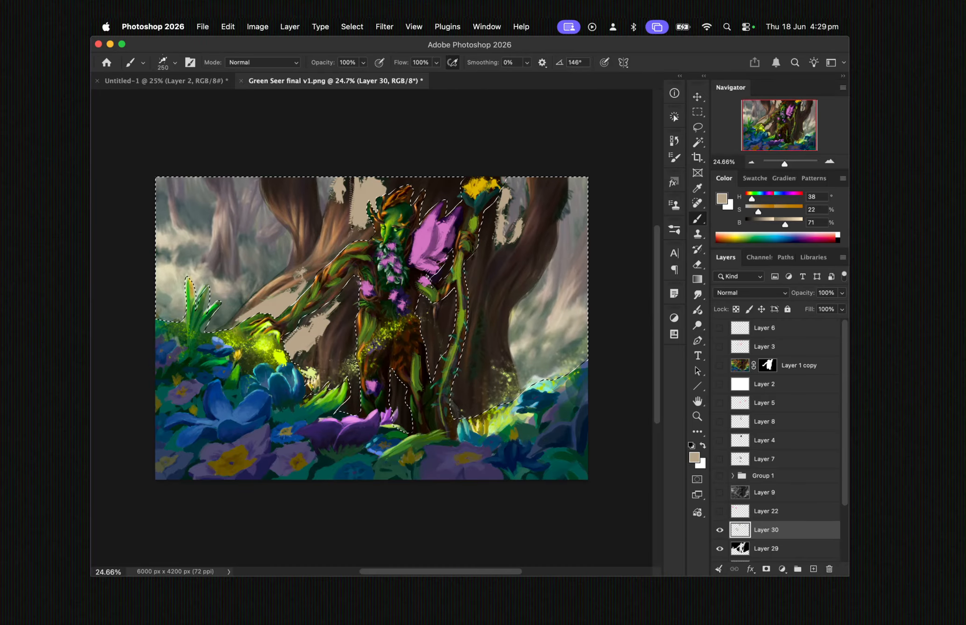
left_click_drag(470, 375, 487, 308)
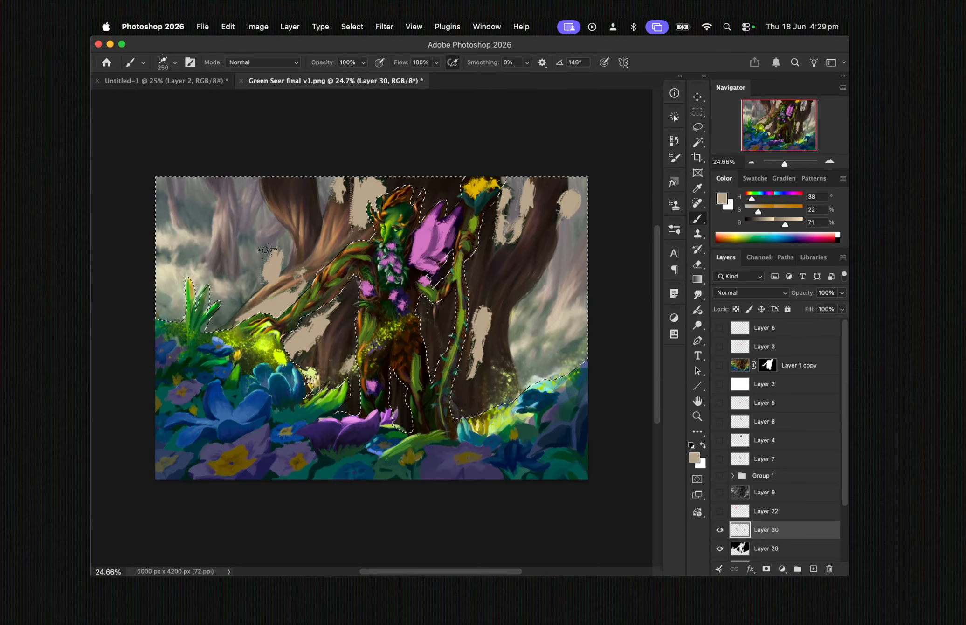
mouse_move(249, 264)
left_mouse_down()
mouse_move(215, 296)
mouse_move(183, 244)
mouse_move(171, 280)
mouse_move(159, 233)
left_mouse_up()
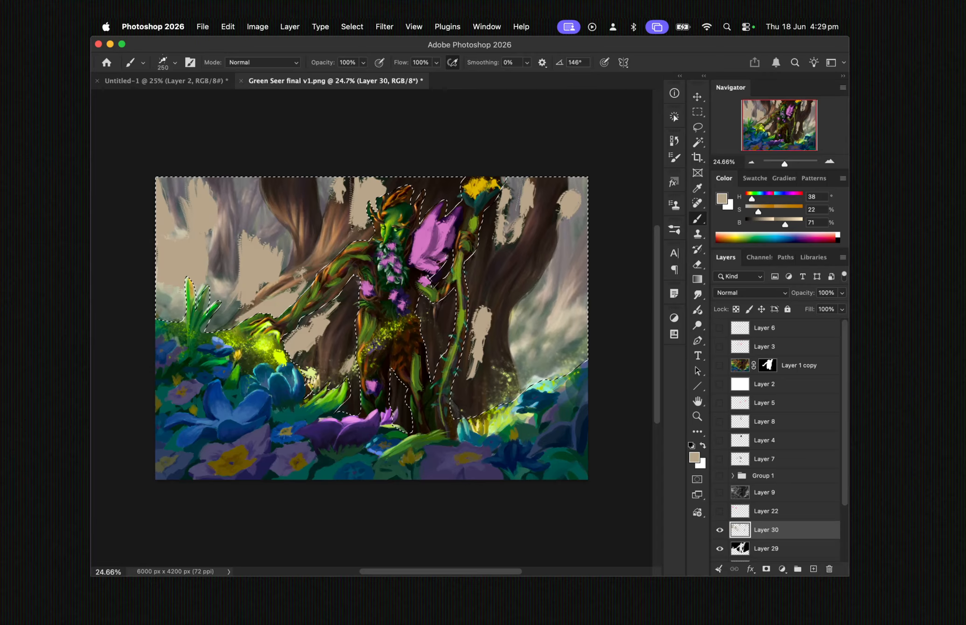
mouse_move(517, 359)
left_mouse_down()
mouse_move(531, 320)
mouse_move(559, 360)
mouse_move(586, 328)
left_mouse_up()
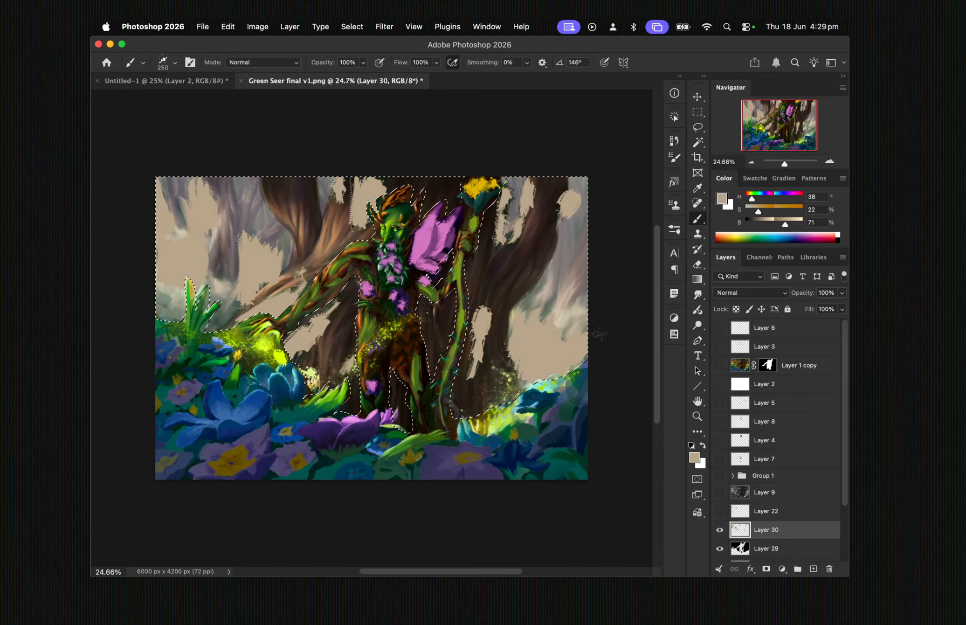
Set the beige layer's blend mode to Color with a fill of 58% and deselect the background
left_click(764, 294)
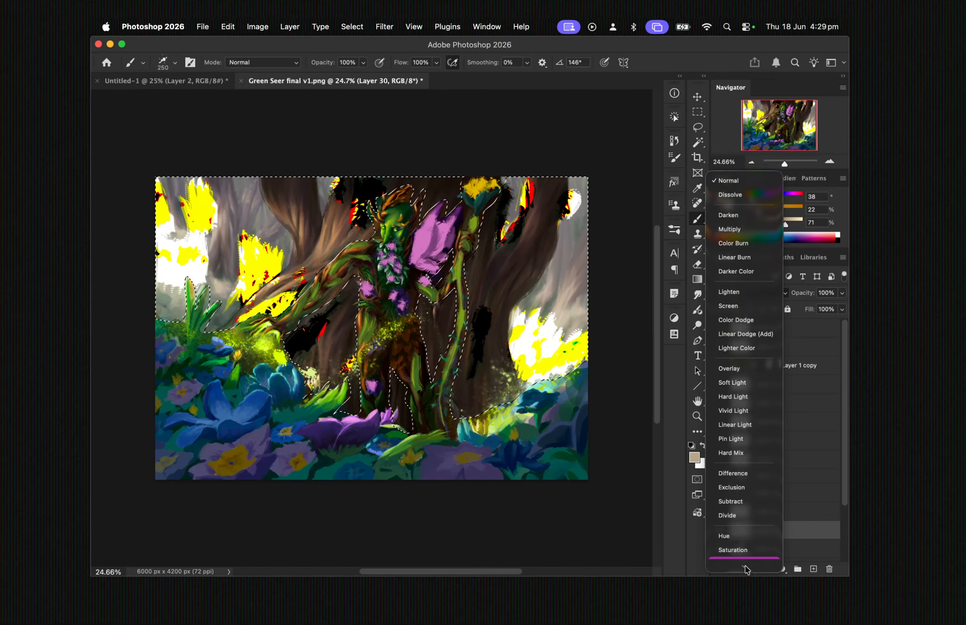
left_click(745, 554)
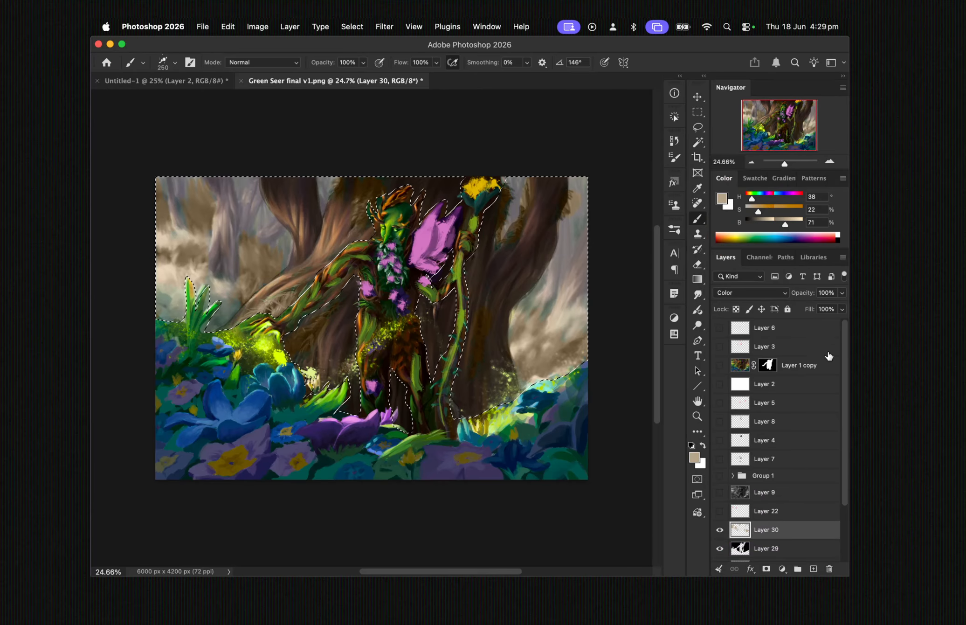
left_click(843, 309)
left_click_drag(828, 328, 821, 325)
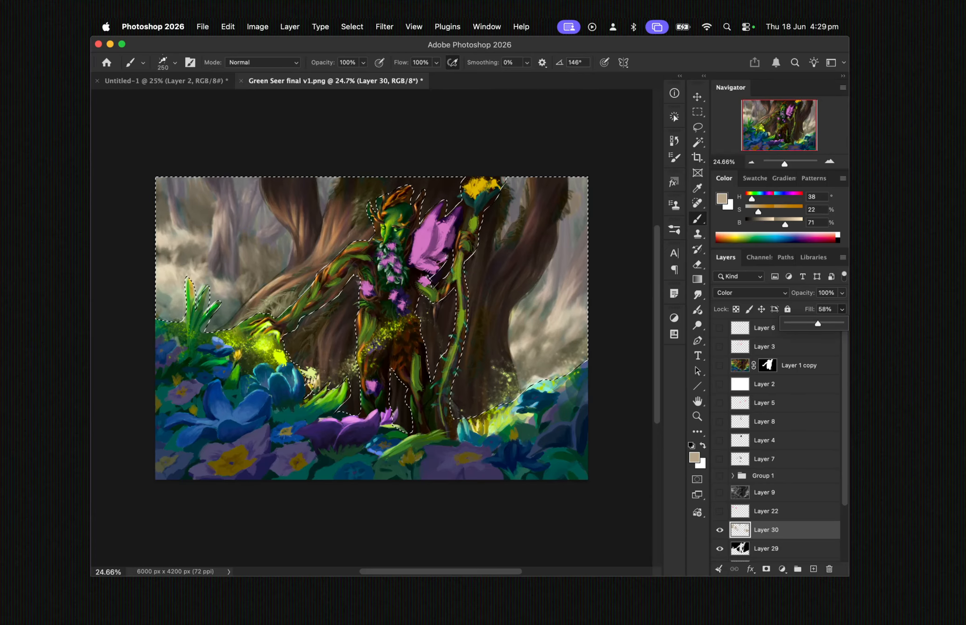
key("super+d")
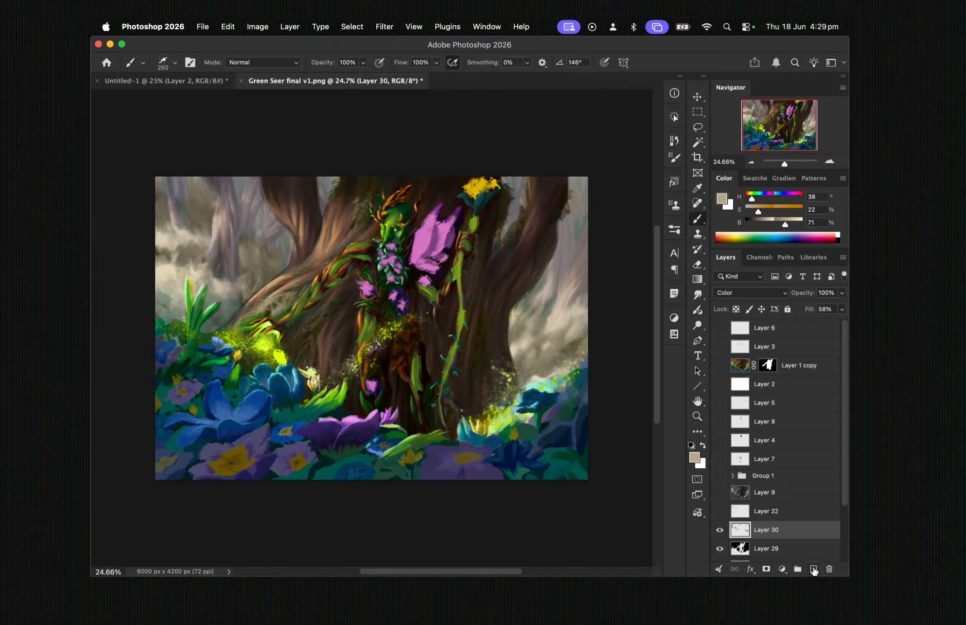
Add a new layer and paint bright green leaf-like strokes (H 83, S 68%, B 91%) sweeping from the glowing hand across the figure to the upper-right background
left_click(813, 568)
left_click_drag(753, 196, 784, 207)
left_click(797, 221)
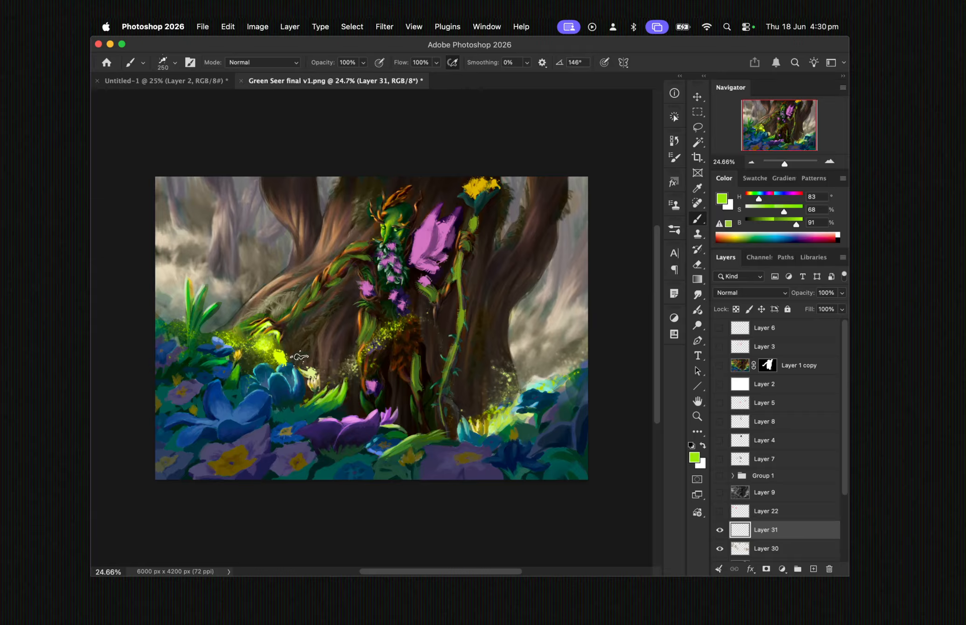
mouse_move(293, 359)
left_mouse_down()
mouse_move(323, 348)
mouse_move(328, 367)
mouse_move(347, 350)
mouse_move(360, 350)
mouse_move(347, 365)
mouse_move(383, 351)
mouse_move(410, 325)
mouse_move(385, 321)
mouse_move(470, 270)
mouse_move(456, 287)
mouse_move(491, 273)
mouse_move(532, 235)
left_mouse_up()
mouse_move(582, 209)
left_mouse_down()
mouse_move(545, 264)
mouse_move(560, 269)
mouse_move(553, 282)
left_mouse_up()
left_click_drag(542, 183, 505, 227)
left_click_drag(482, 305, 465, 318)
left_click_drag(414, 346, 422, 346)
left_click_drag(385, 376, 364, 380)
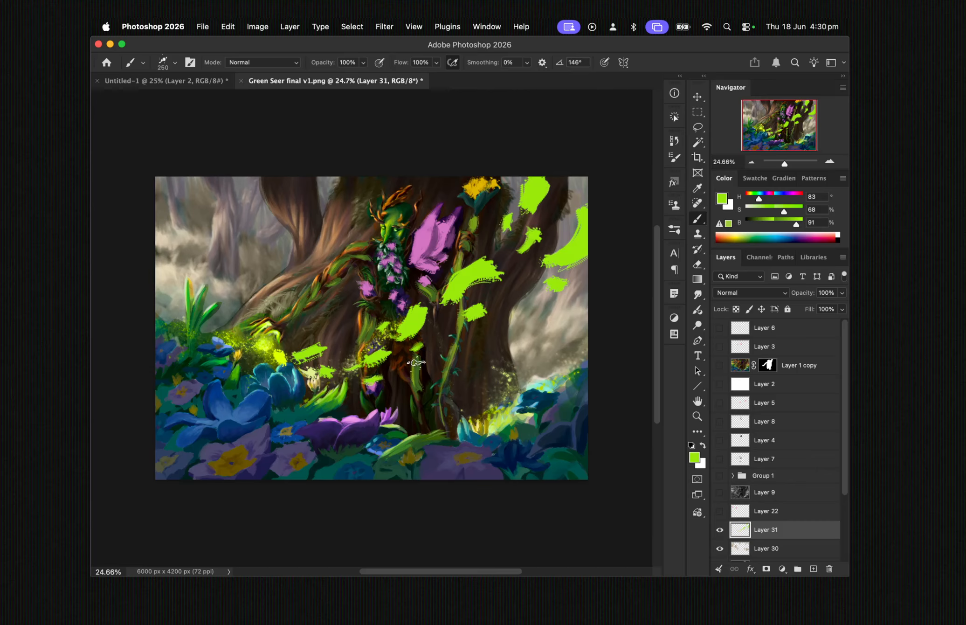
Paint more bright green strokes over the grass blades and up the mist along the painting's left edge
left_click_drag(227, 302, 231, 322)
mouse_move(196, 283)
left_mouse_down()
mouse_move(188, 305)
mouse_move(198, 315)
left_mouse_up()
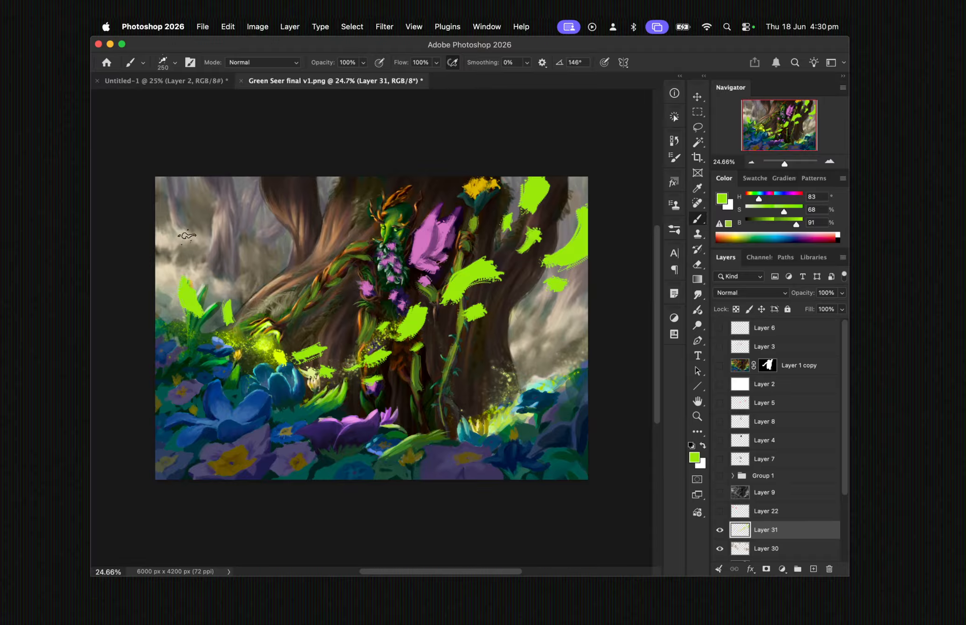
mouse_move(201, 206)
left_mouse_down()
mouse_move(195, 254)
mouse_move(206, 259)
left_mouse_up()
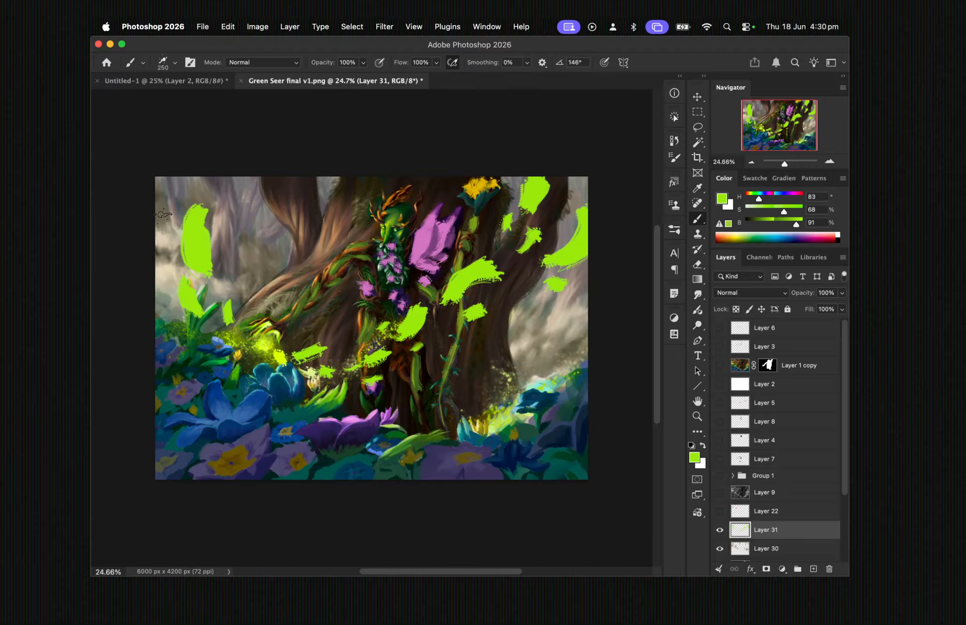
left_click_drag(165, 216, 169, 231)
mouse_move(169, 181)
left_mouse_down()
mouse_move(175, 203)
mouse_move(179, 184)
left_mouse_up()
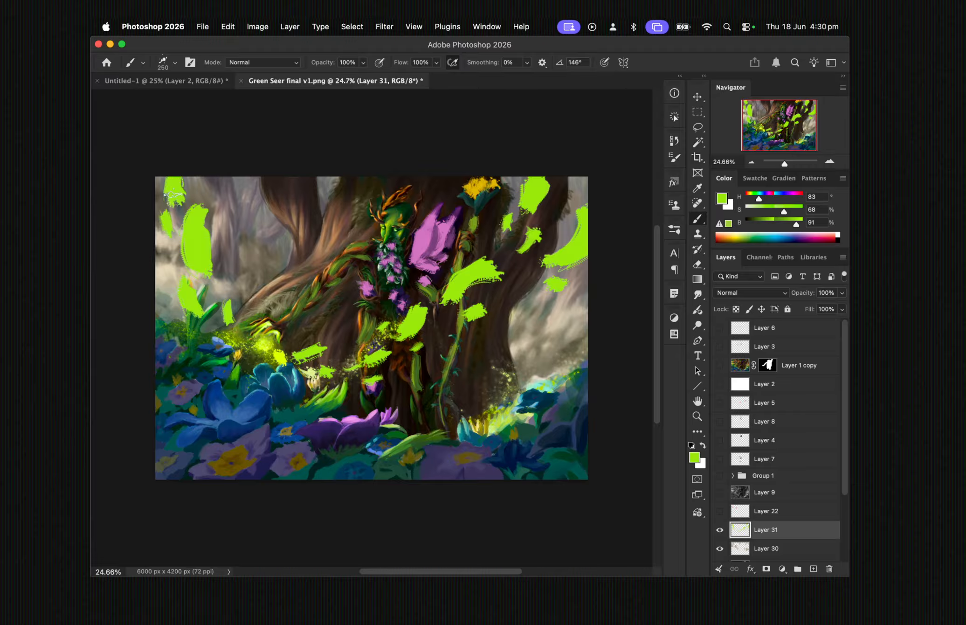
left_click_drag(158, 245, 158, 250)
Add a new layer, paint hot pink arrows (H 322, S 100%, B 91%) around the figure's face and outstretched arm, and undo them
mouse_move(801, 197)
left_mouse_down()
mouse_move(803, 211)
mouse_move(796, 198)
left_mouse_up()
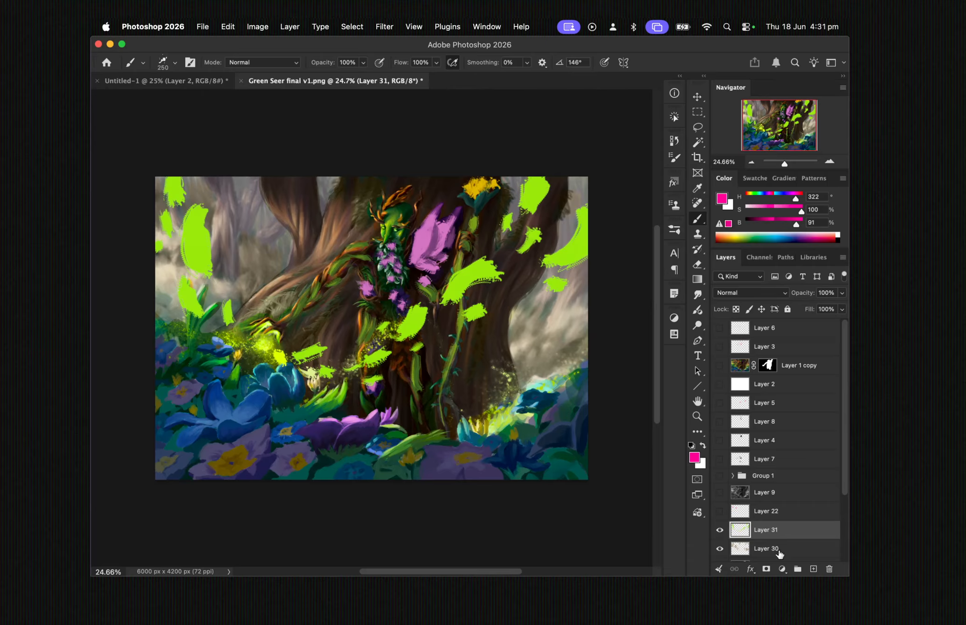
left_click(812, 569)
mouse_move(234, 222)
left_mouse_down()
mouse_move(334, 224)
mouse_move(291, 196)
mouse_move(355, 225)
mouse_move(304, 258)
left_mouse_up()
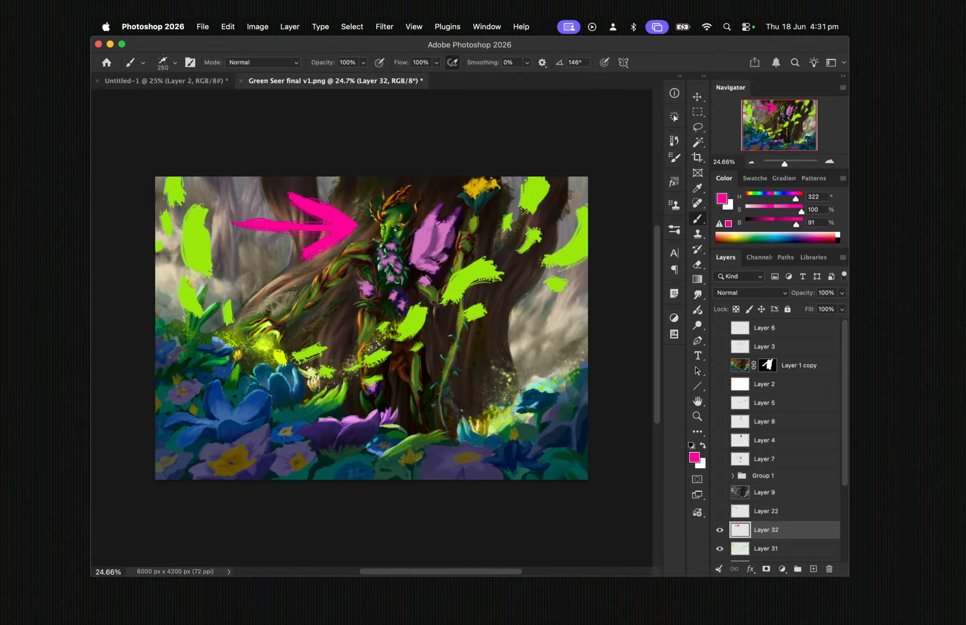
left_click_drag(255, 268, 294, 282)
key("super+z")
key("super+z")
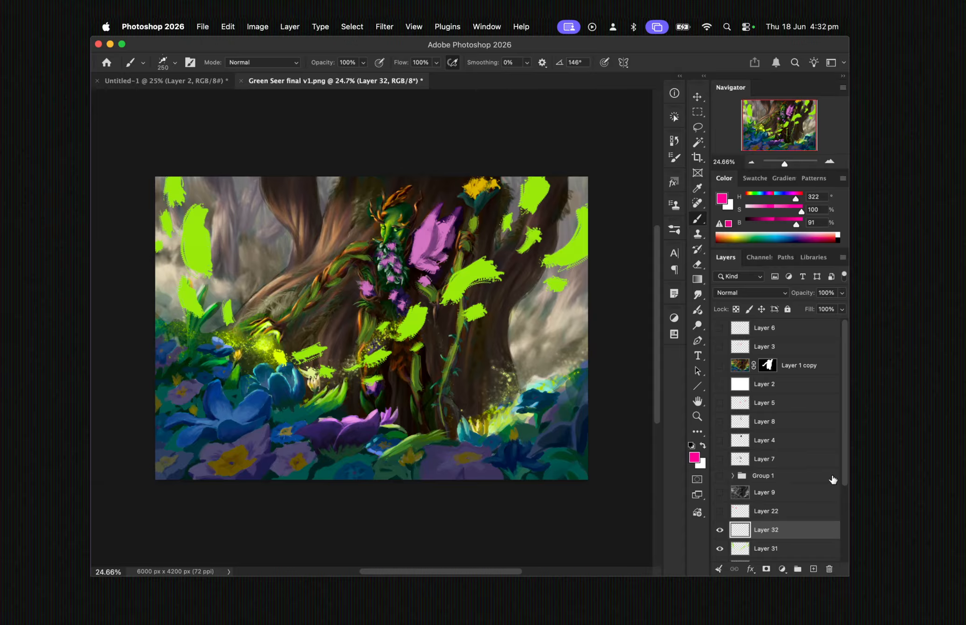
Load the black background layer's shape as a selection, fill it with white on a new layer directly above, and deselect
left_click_drag(845, 474, 835, 562)
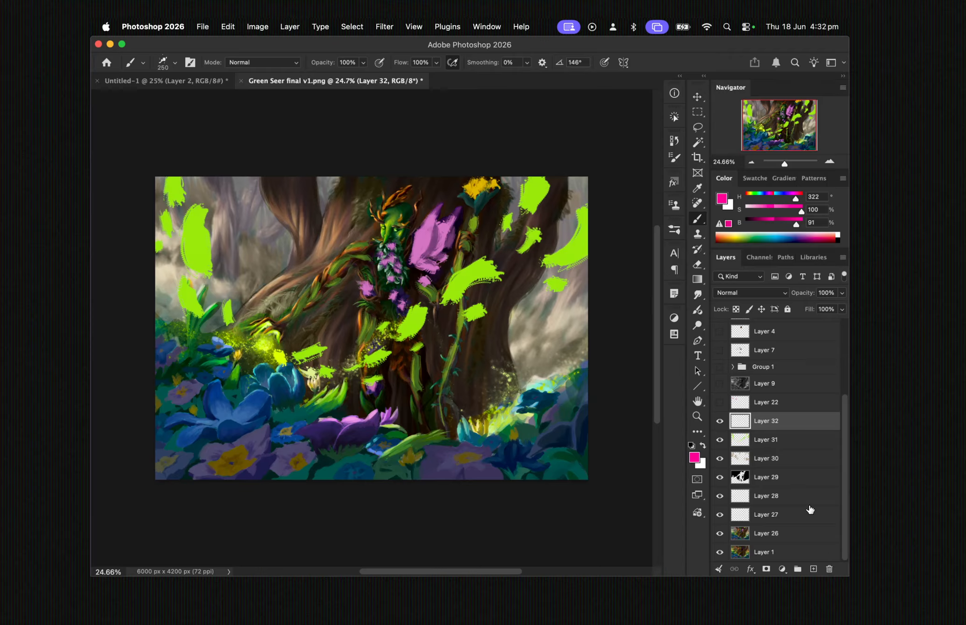
left_click(743, 483, "super")
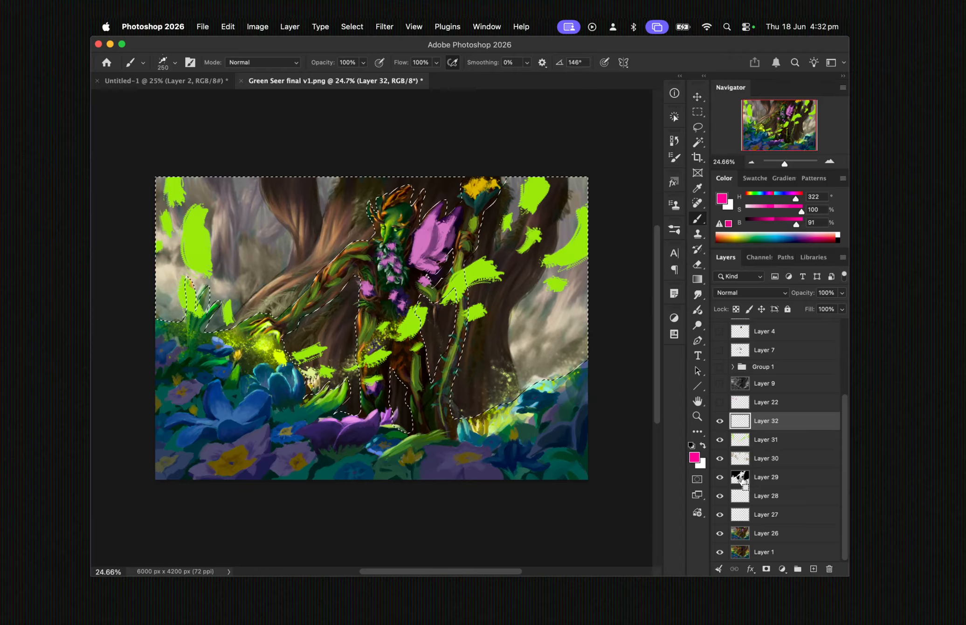
left_click(765, 478)
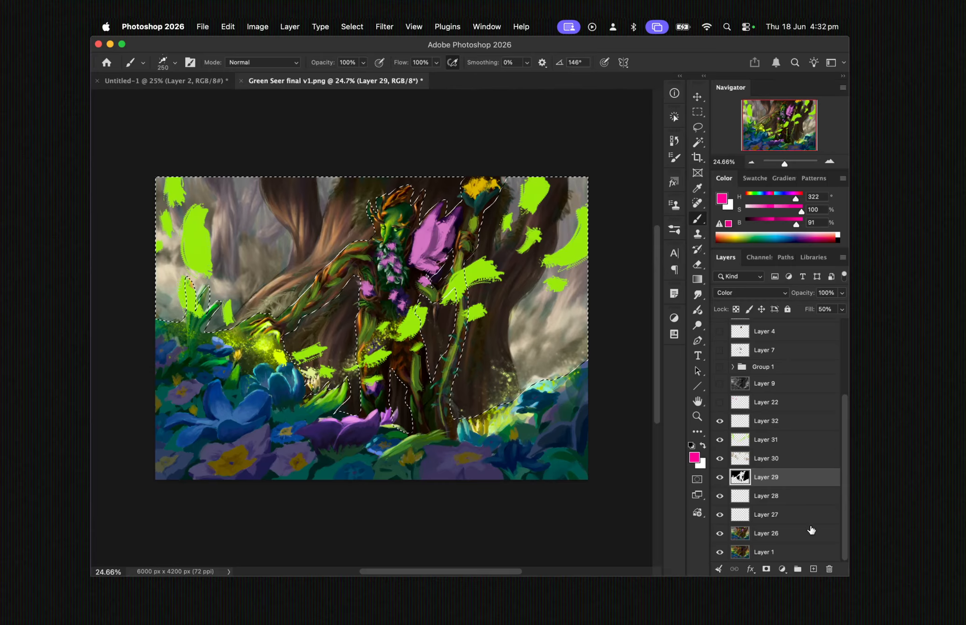
left_click(814, 569)
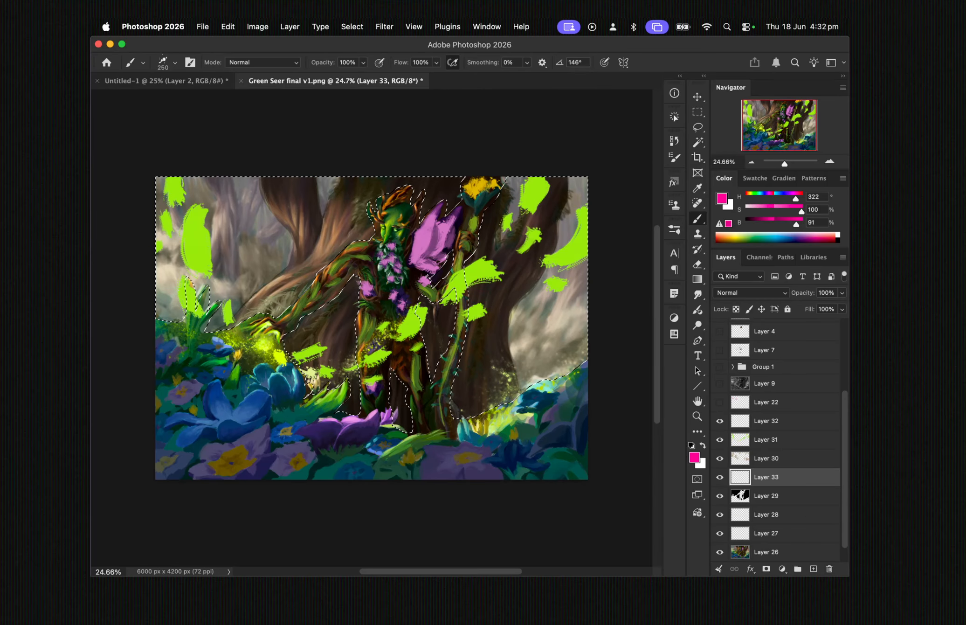
key("d")
key("x")
key("g")
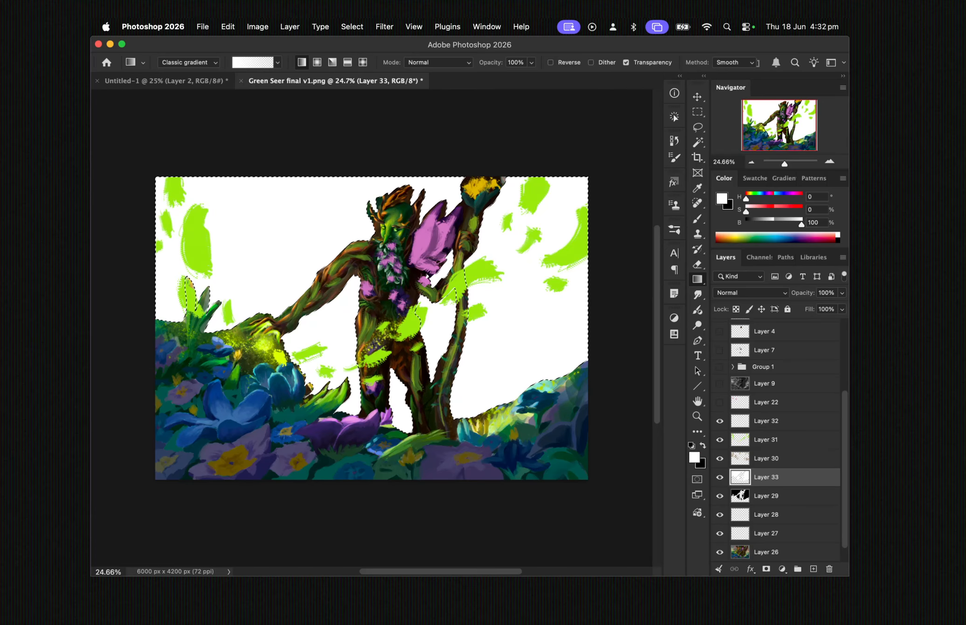
key("alt+BackSpace")
key("super+d")
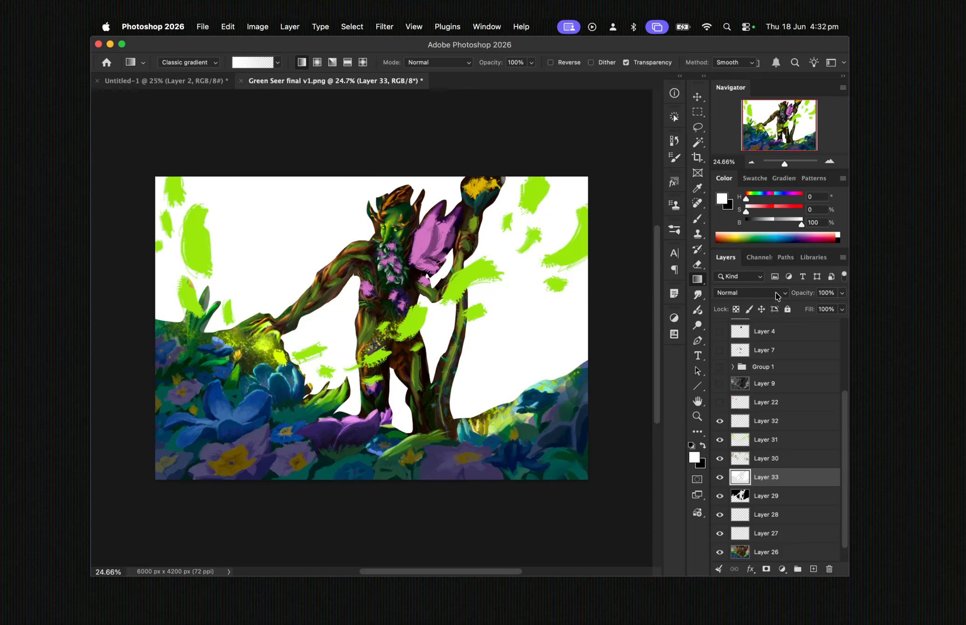
Set the white layer's blend mode to Overlay with a fill of 33% and toggle its visibility to compare the background
left_click(775, 292)
left_click(750, 482)
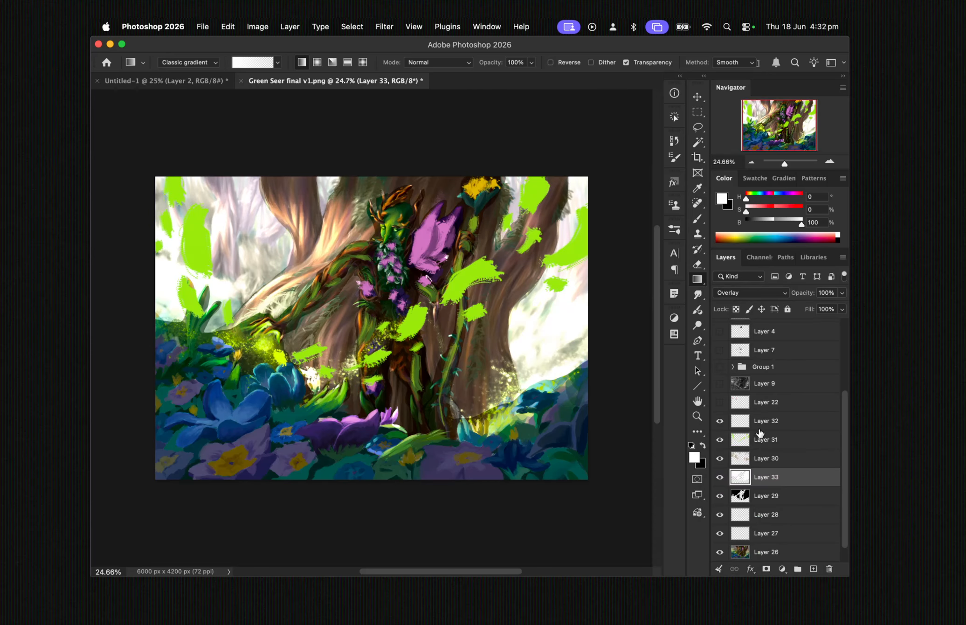
left_click(842, 309)
left_click_drag(842, 321, 805, 324)
left_click(720, 477)
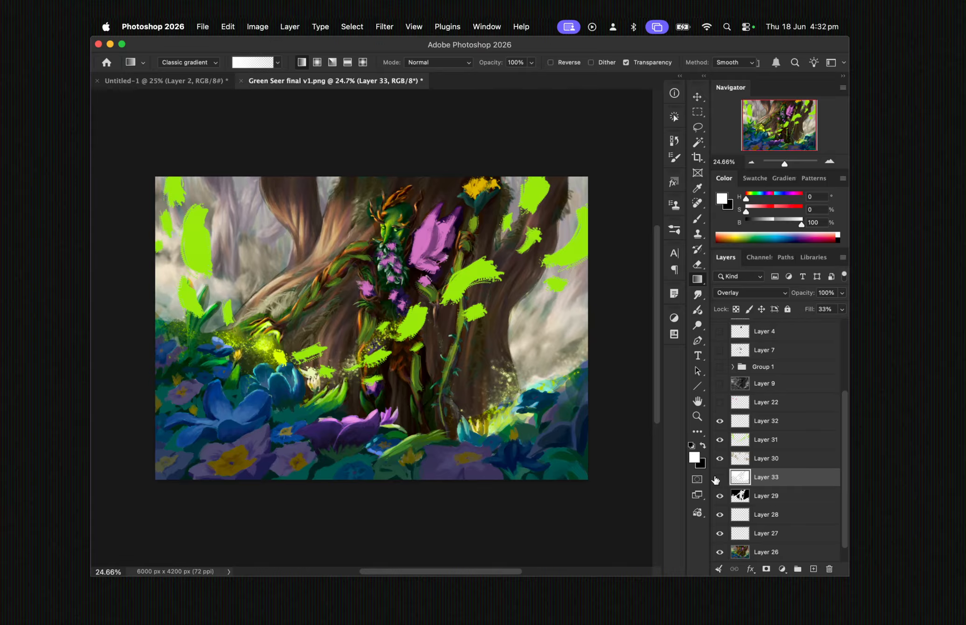
left_click(719, 478)
left_click(719, 477)
left_click(719, 477)
Add another layer, reload the background selection, fill it with a pale beige sampled from the mist using the Gradient tool, and deselect
left_click(815, 570)
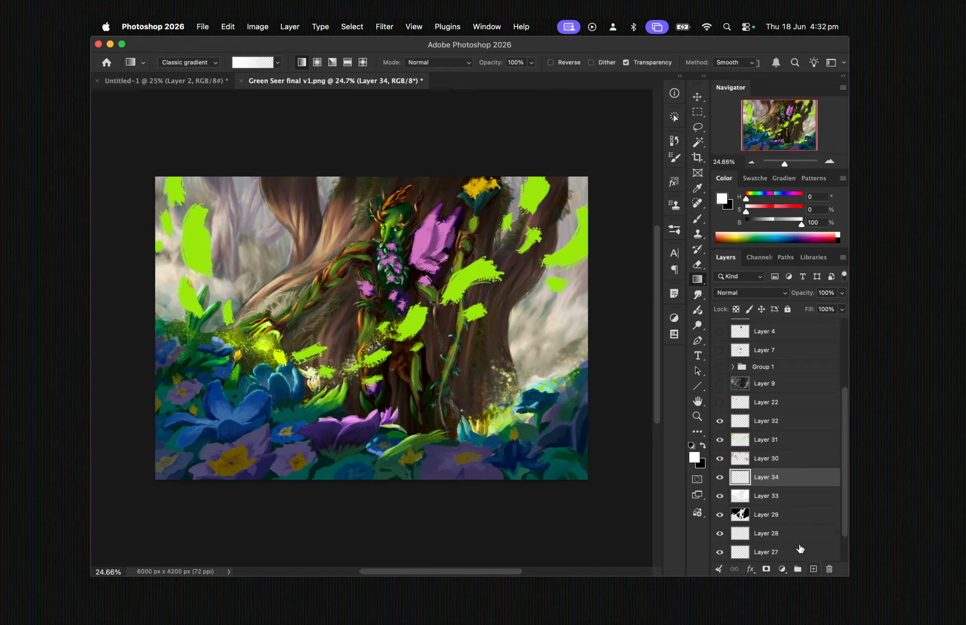
left_click(740, 514, "super")
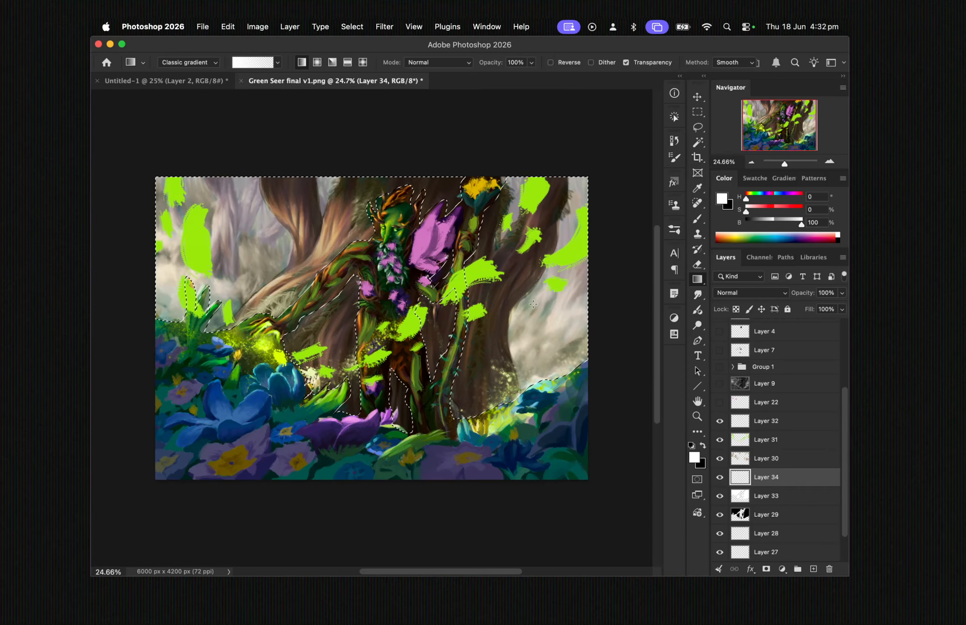
key("i")
left_click(553, 316)
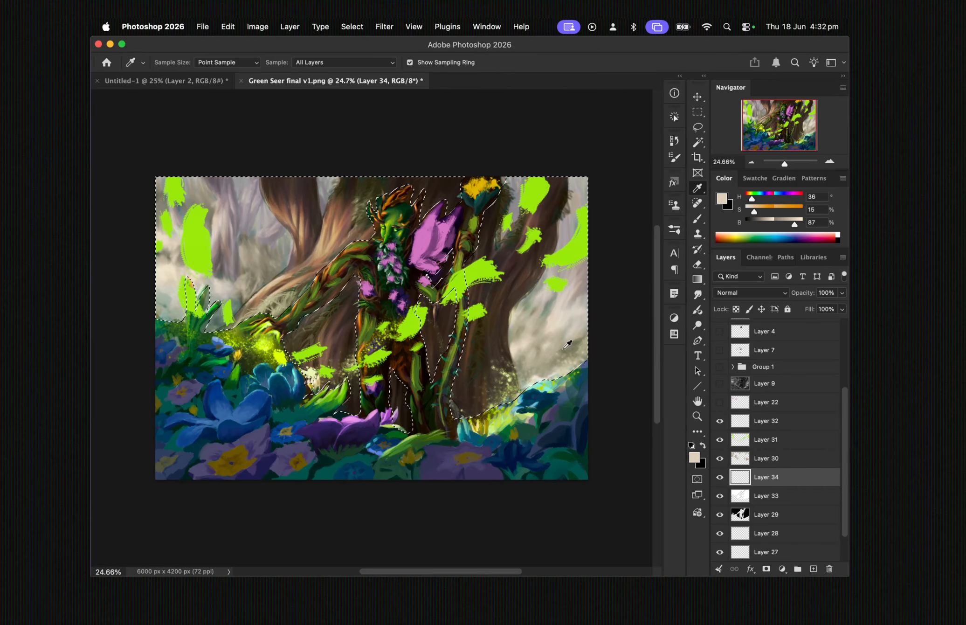
key("g")
left_click_drag(611, 391, 649, 410)
key("ctrl+d")
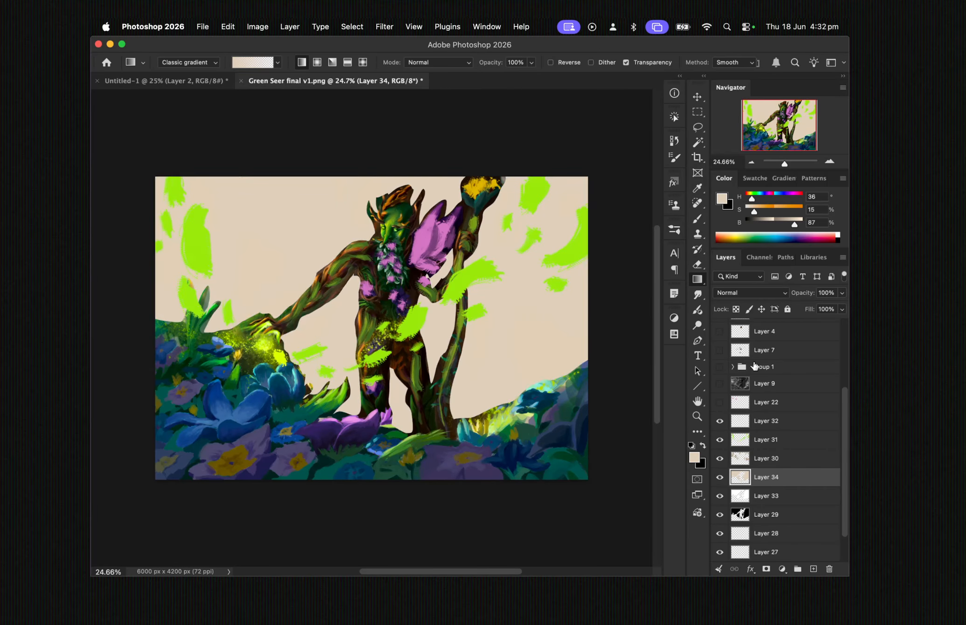
Set the pale beige layer's blend mode to Screen and its fill to 16%
left_click(749, 293)
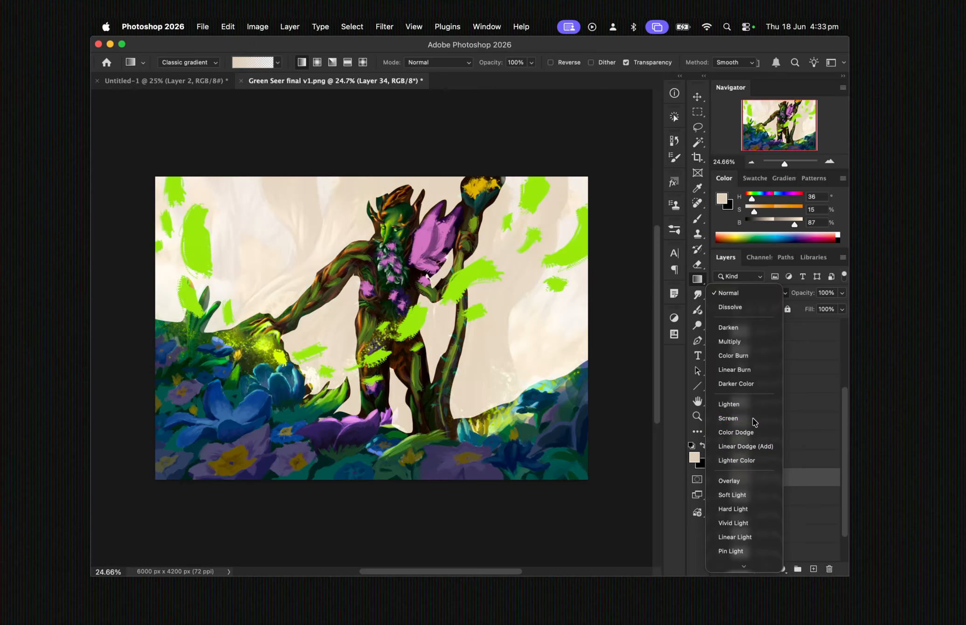
left_click(728, 418)
left_click(842, 310)
left_click_drag(842, 323, 797, 324)
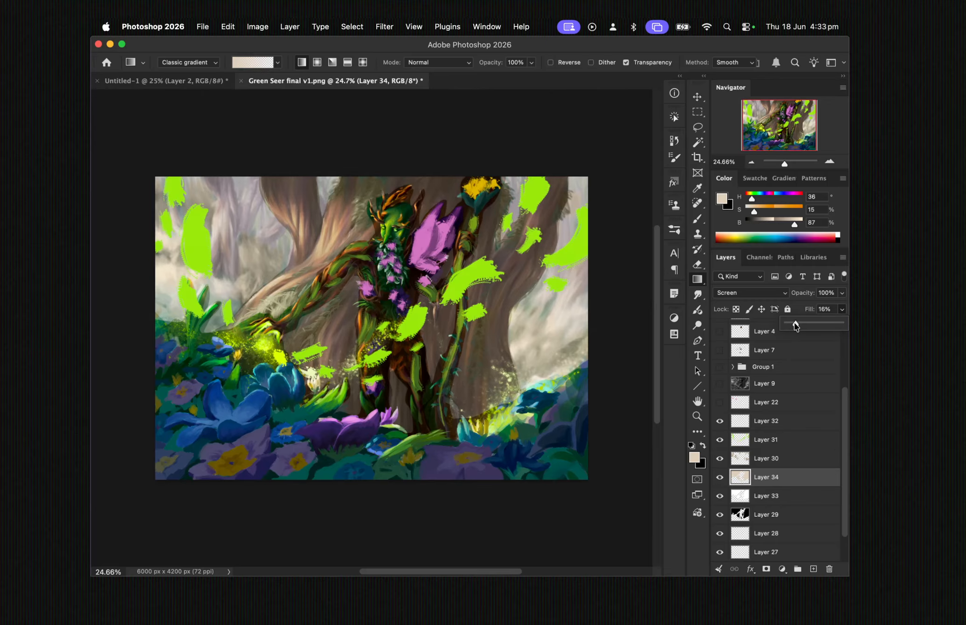
Toggle the pale beige layer to compare, and add a Gradient Map adjustment above Layer 32 using a purple, blue and pink gradient
left_click(721, 477)
left_click(721, 478)
left_click(755, 424)
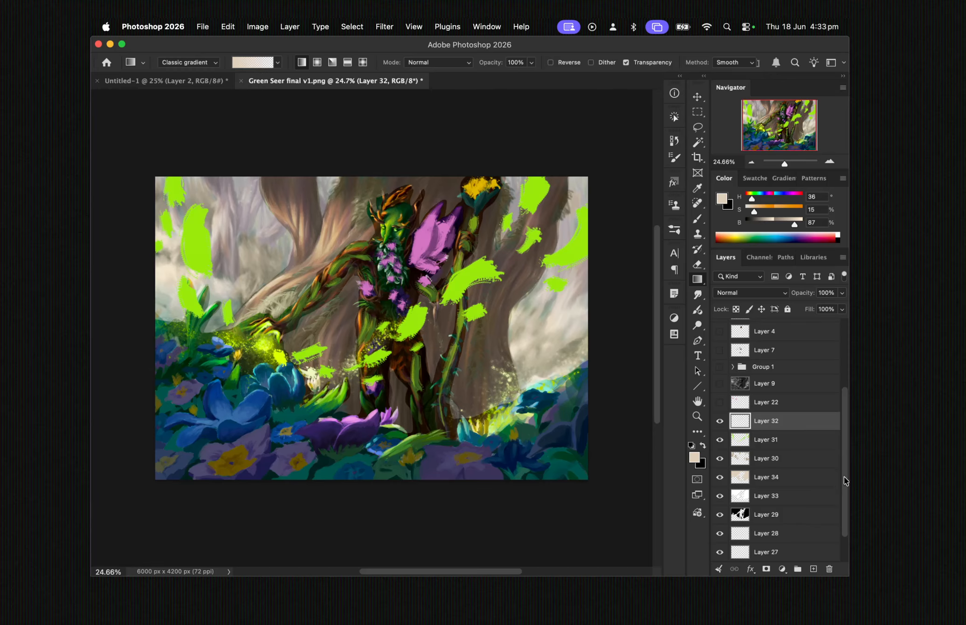
left_click_drag(845, 481, 844, 524)
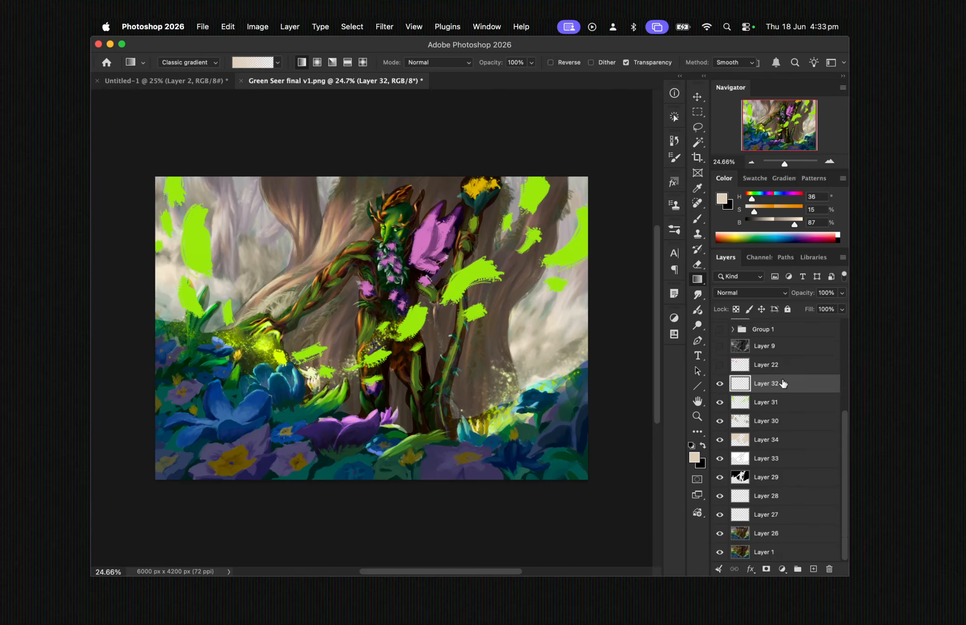
left_click(674, 319)
left_click(617, 371)
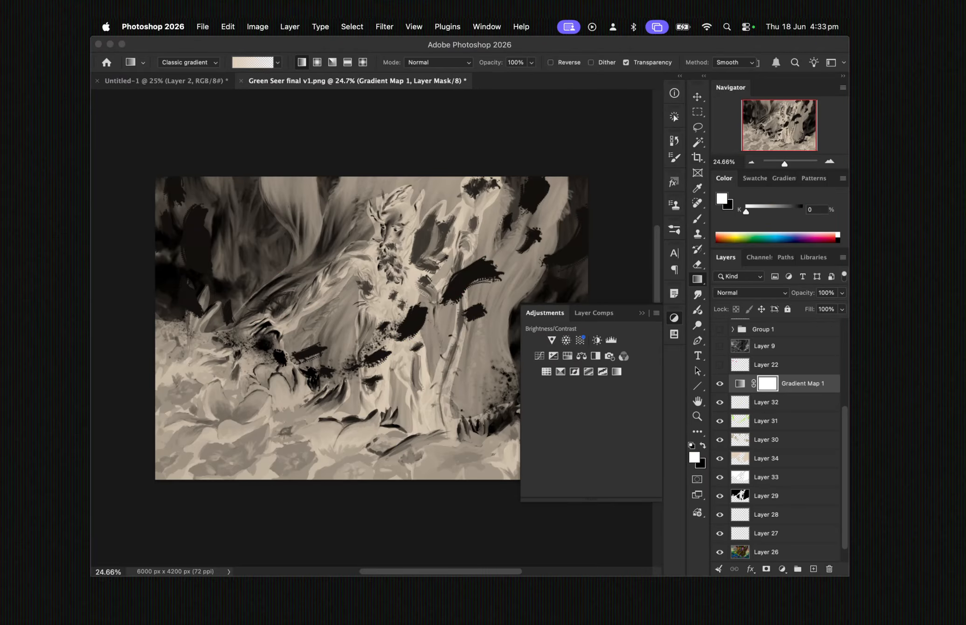
key("i")
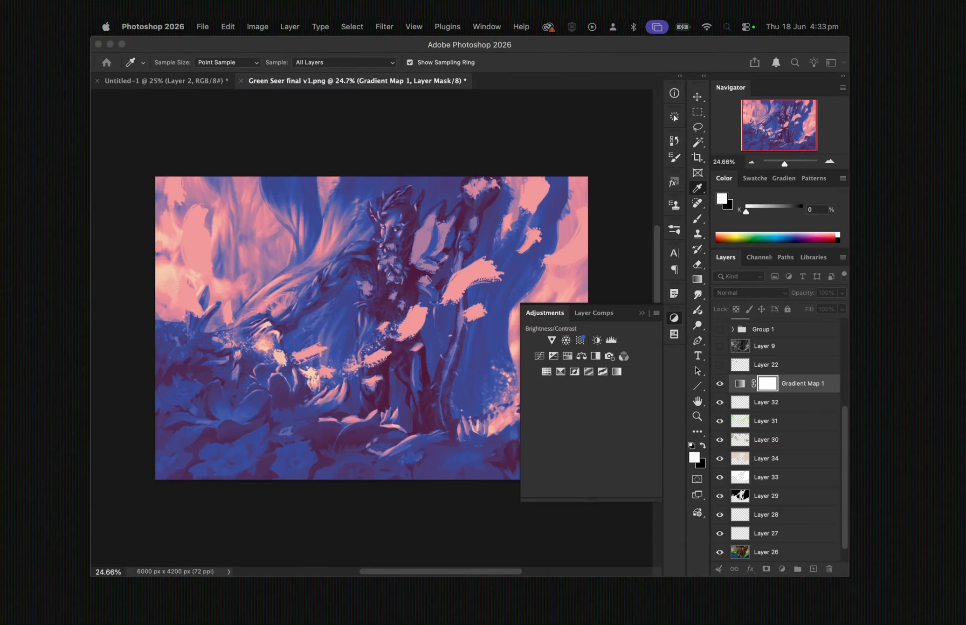
key("g")
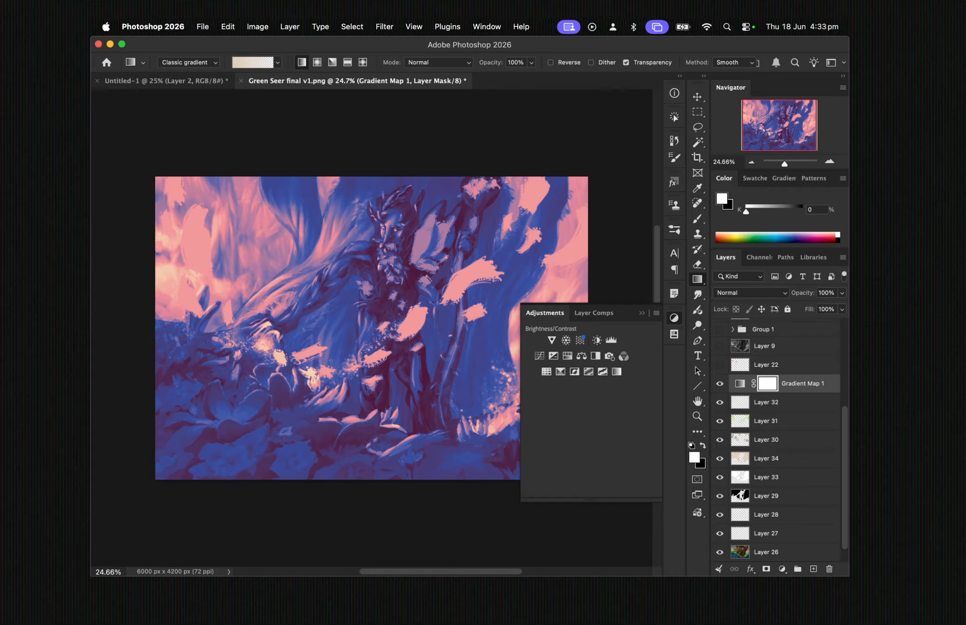
Set the gradient map's blend mode to Overlay with a fill of 23%, and toggle its visibility to compare
left_click(771, 293)
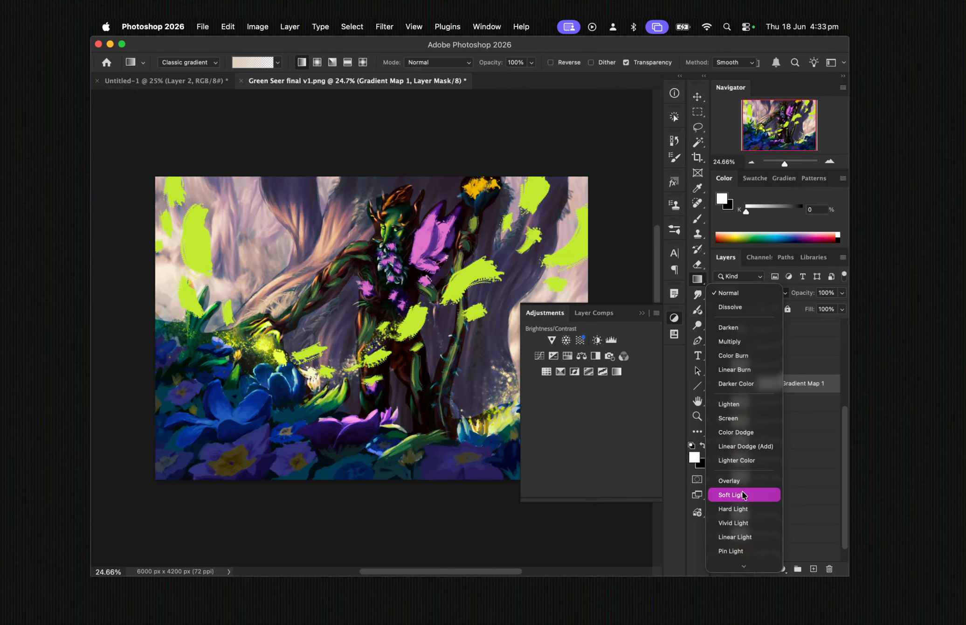
left_click(742, 481)
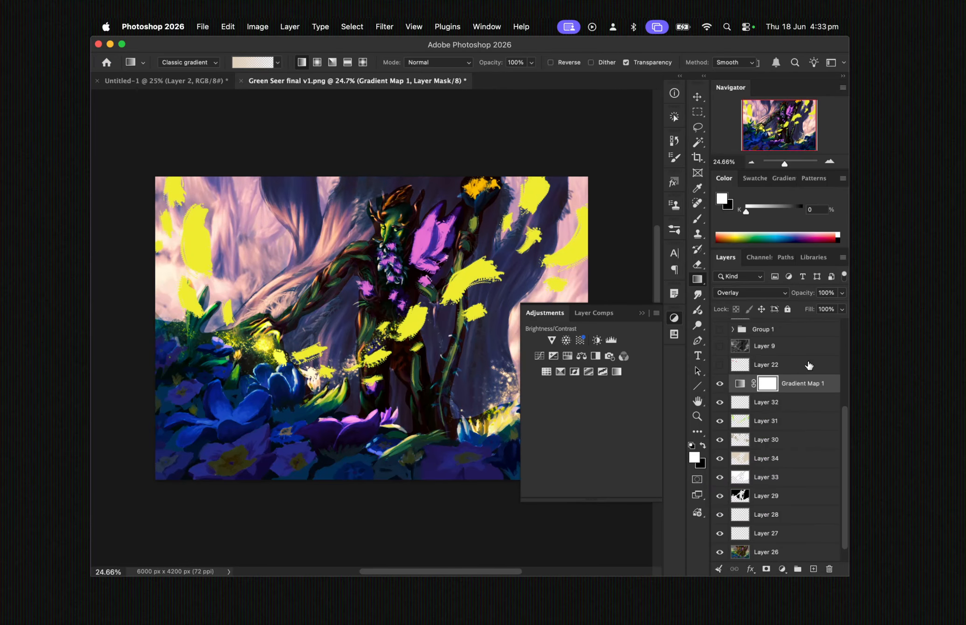
left_click(841, 310)
left_click(797, 324)
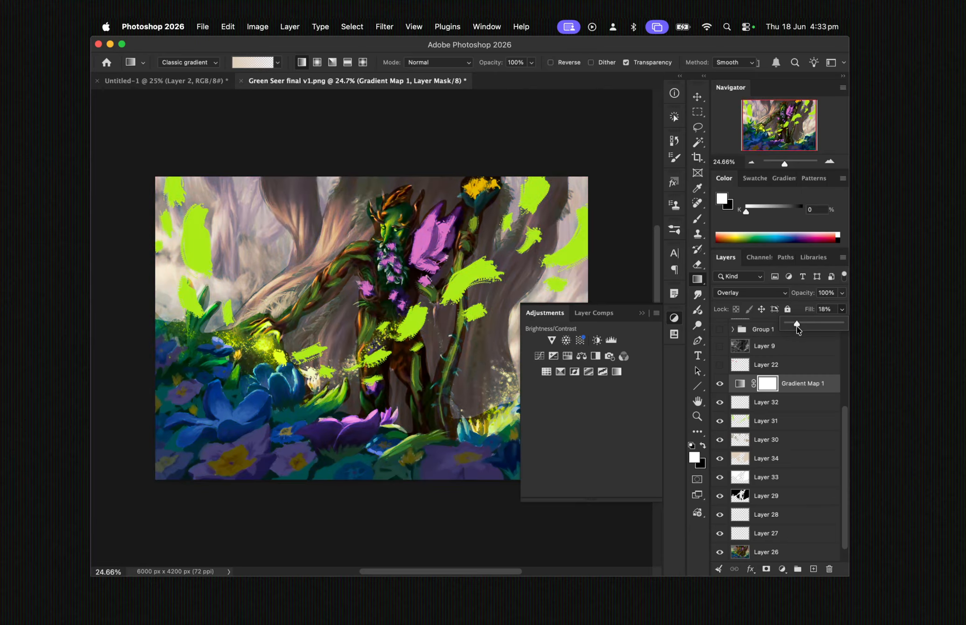
left_click_drag(797, 326, 800, 326)
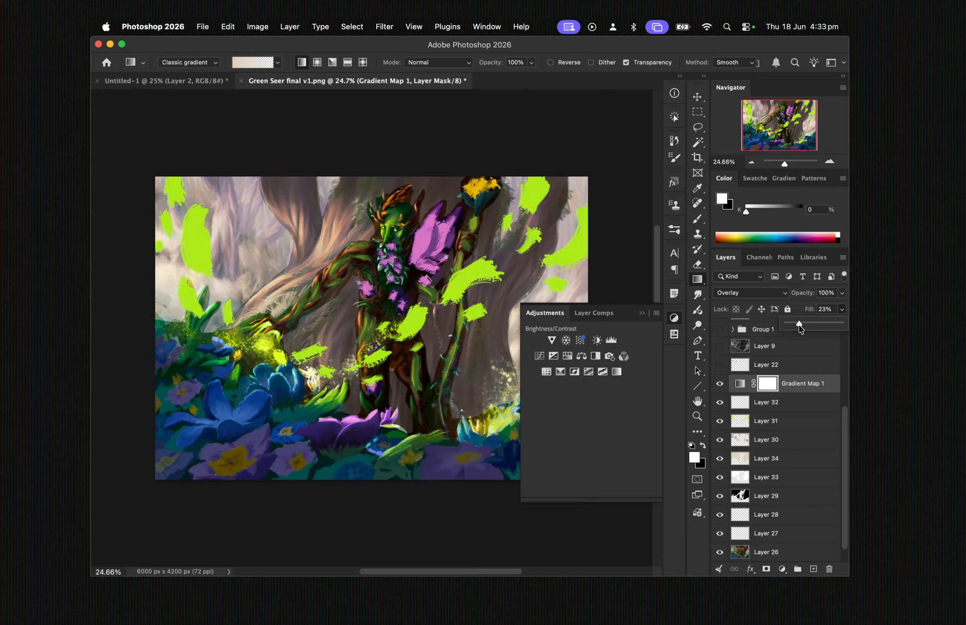
left_click(642, 313)
left_click(721, 383)
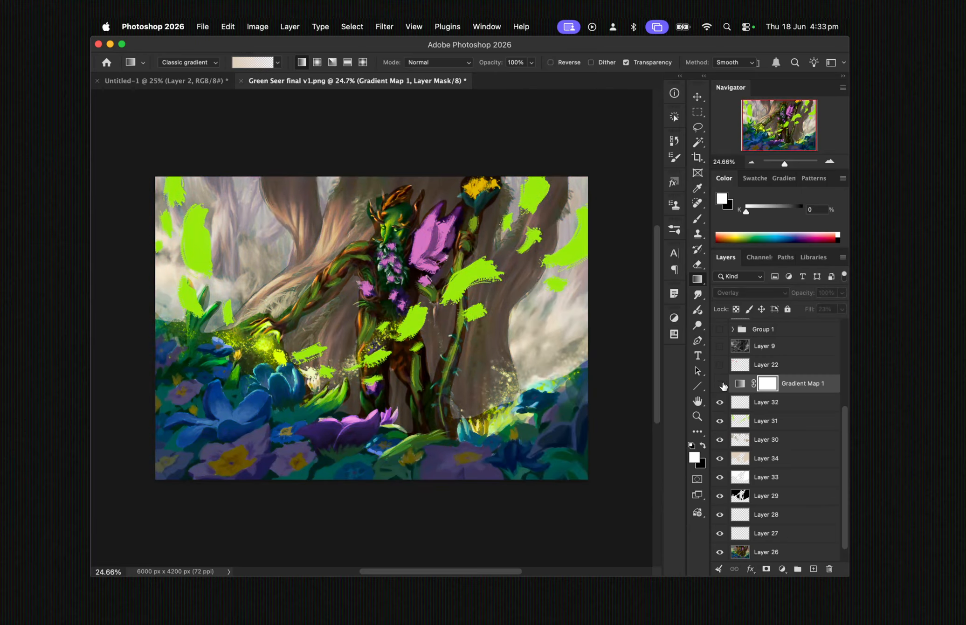
left_click(722, 384)
left_click(721, 384)
left_click(721, 383)
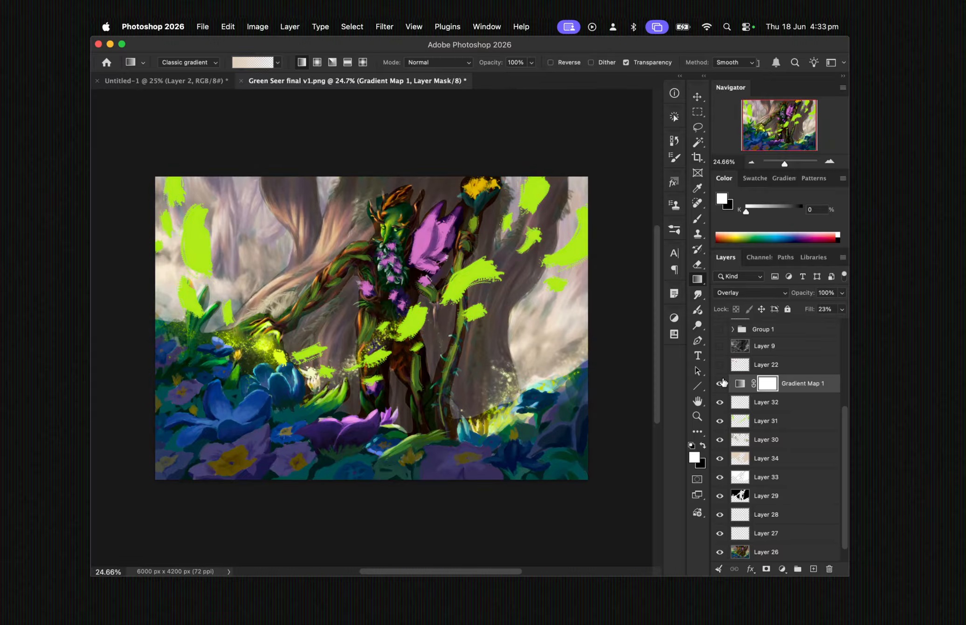
Merge the layers from the gradient map down to Layer 26 and toggle the merged layer to compare it with the original painting
scroll(845, 422, "down", 1)
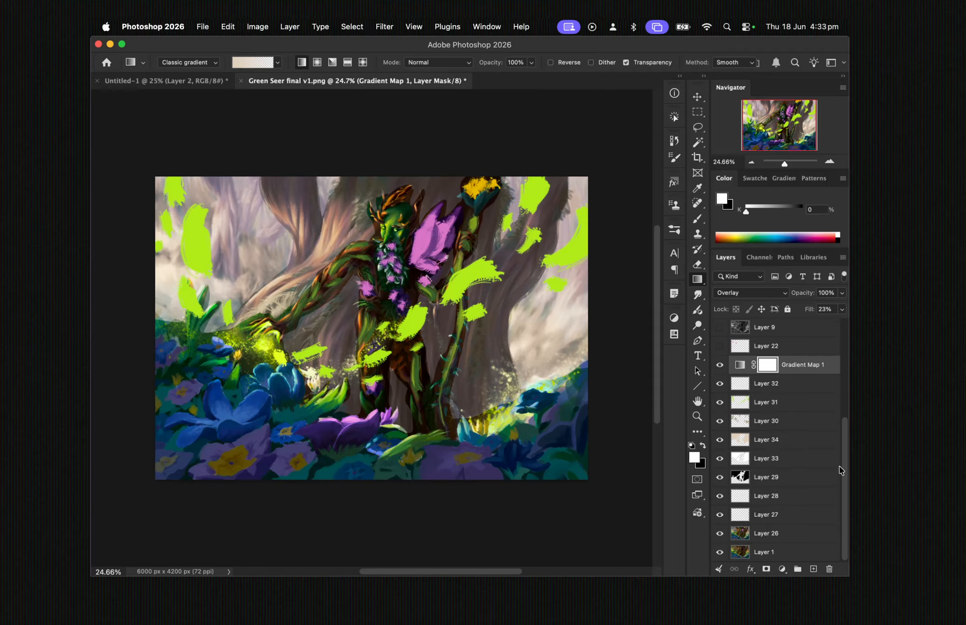
left_click(770, 532, "shift")
key("super+e")
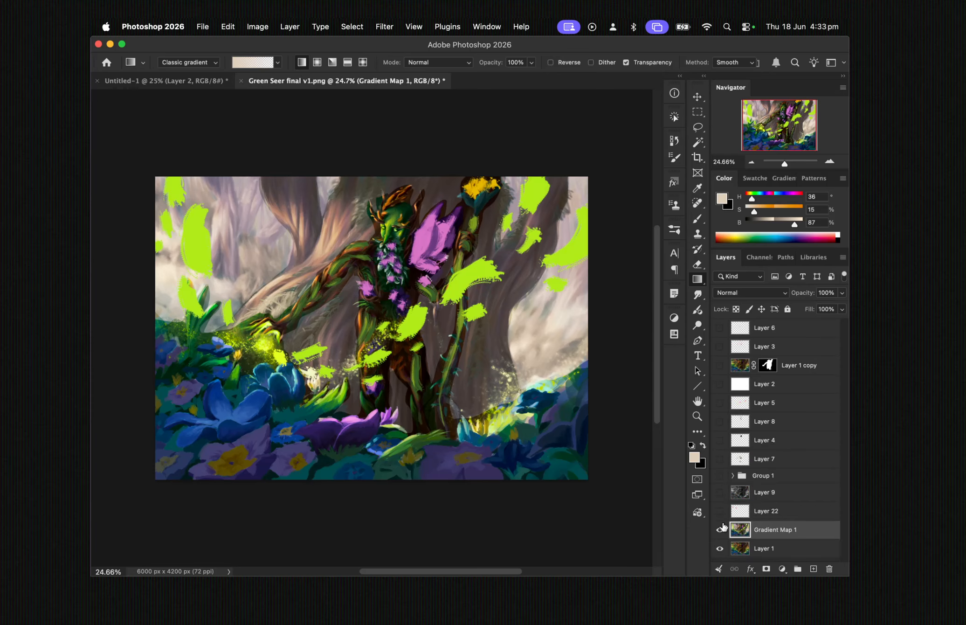
left_click(720, 531)
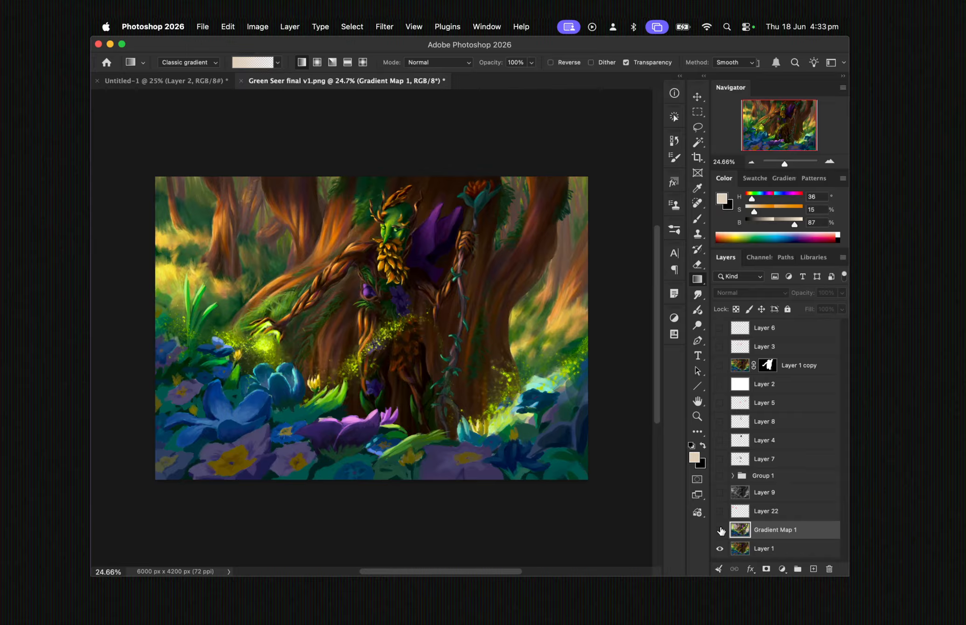
left_click(721, 531)
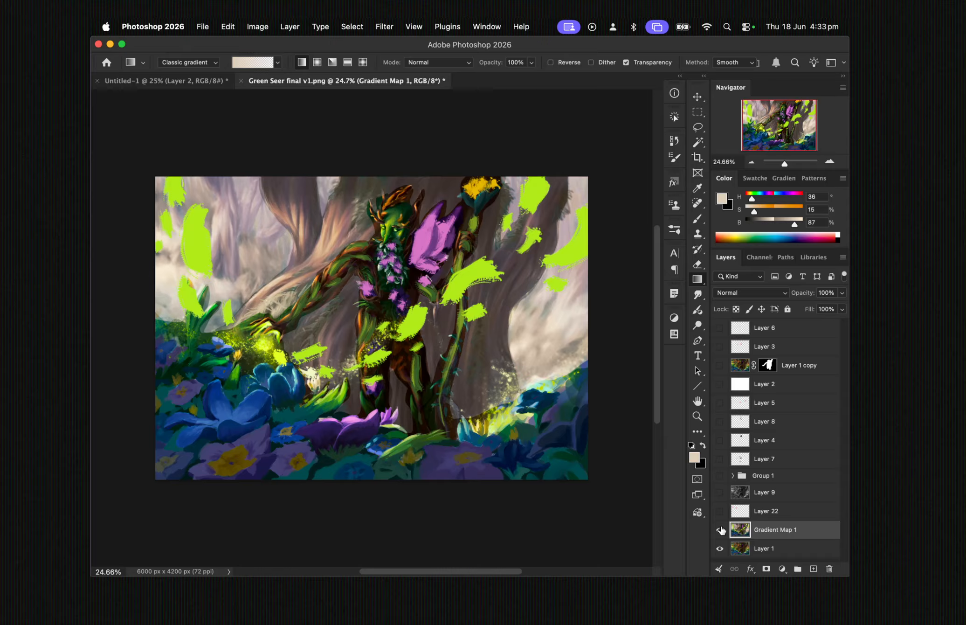
left_click(721, 530)
left_click(721, 531)
On a new layer above the merged painting, paint black crack-like lines across the figure's forehead, brow and nose with a 40 px brush
left_click_drag(785, 164, 777, 108)
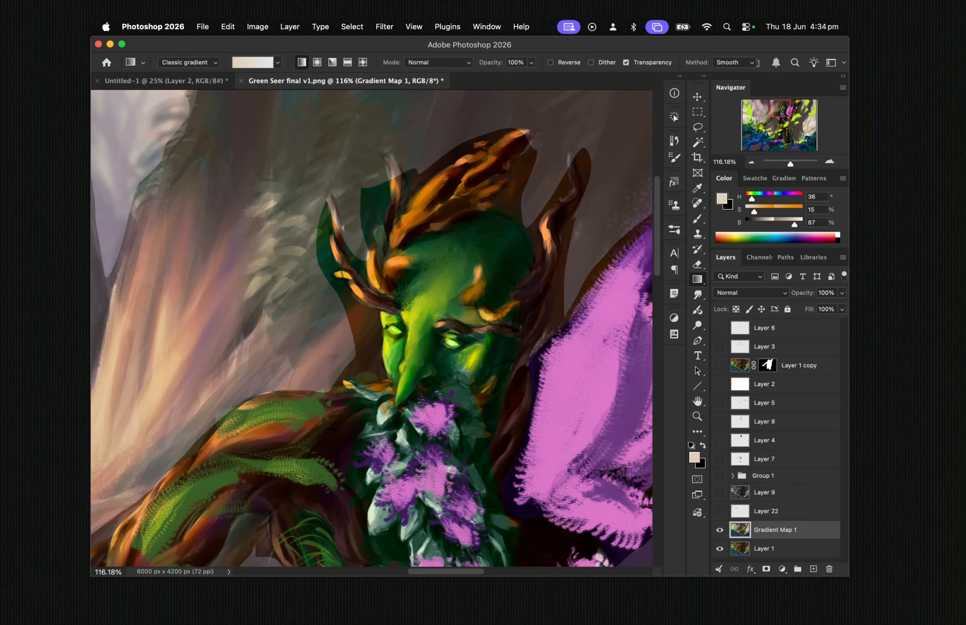
left_click(813, 568)
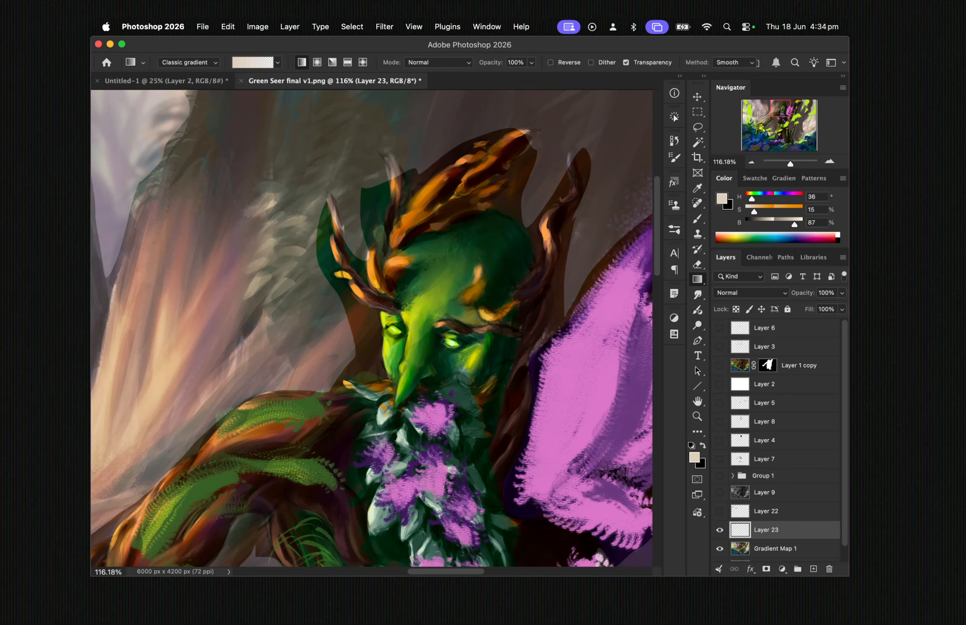
key("d")
key("b")
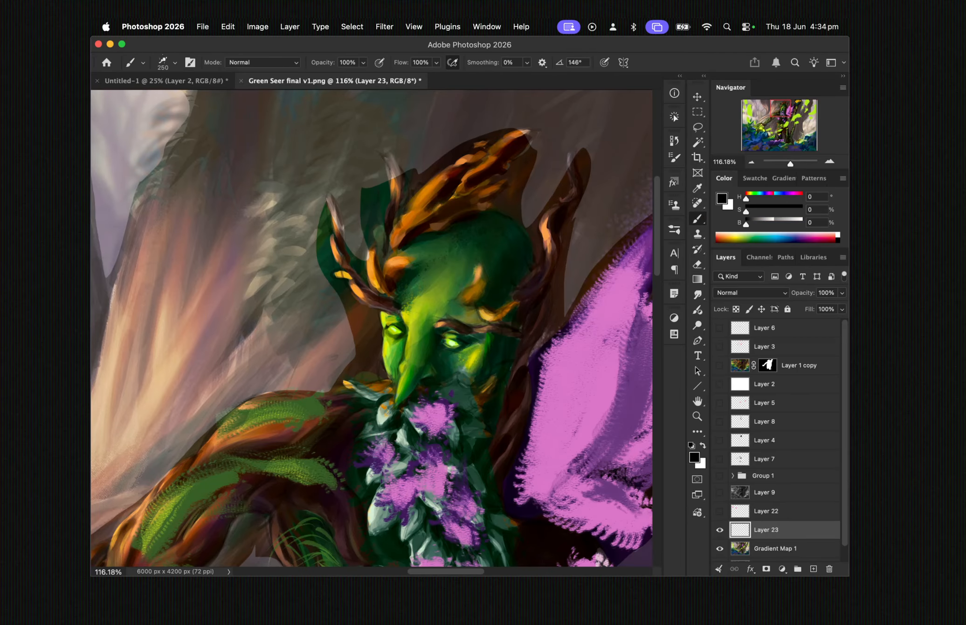
key("bracketleft")
key("bracketleft")
key("bracketleft")
key("bracketleft")
key("bracketleft")
key("bracketleft")
key("bracketleft")
key("bracketleft")
key("bracketleft")
key("bracketleft")
key("bracketleft")
key("bracketleft")
mouse_move(487, 217)
left_mouse_down()
mouse_move(466, 251)
mouse_move(458, 304)
left_mouse_up()
mouse_move(411, 332)
left_mouse_down()
mouse_move(443, 276)
mouse_move(429, 255)
mouse_move(436, 243)
mouse_move(427, 266)
mouse_move(469, 263)
left_mouse_up()
mouse_move(428, 307)
left_mouse_down()
mouse_move(439, 346)
mouse_move(463, 329)
mouse_move(485, 356)
left_mouse_up()
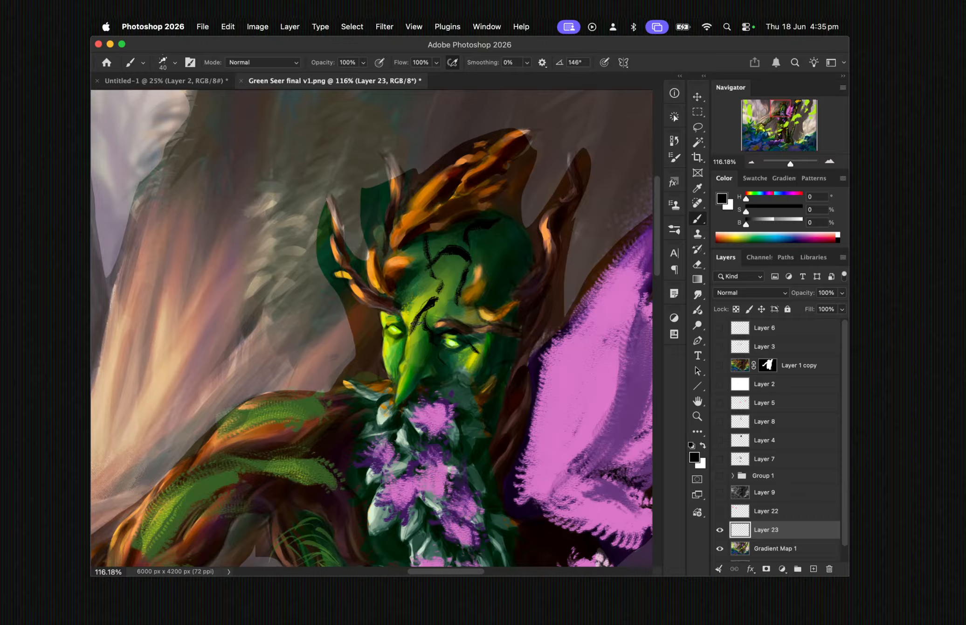
left_click_drag(412, 323, 441, 373)
mouse_move(430, 247)
left_mouse_down()
mouse_move(424, 359)
mouse_move(395, 355)
mouse_move(394, 370)
mouse_move(405, 332)
left_mouse_up()
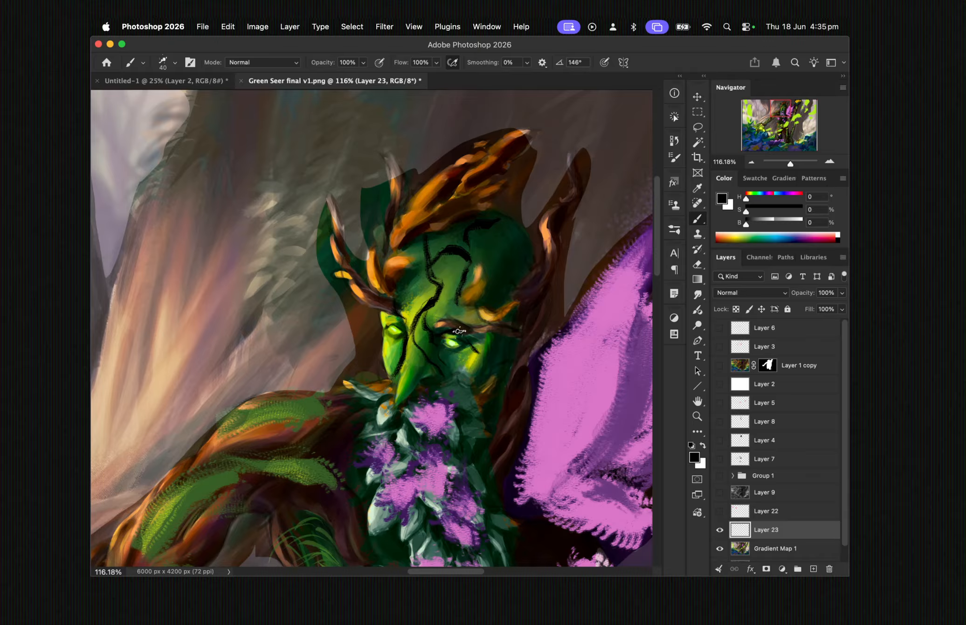
mouse_move(492, 294)
left_mouse_down()
mouse_move(501, 237)
mouse_move(529, 233)
left_mouse_up()
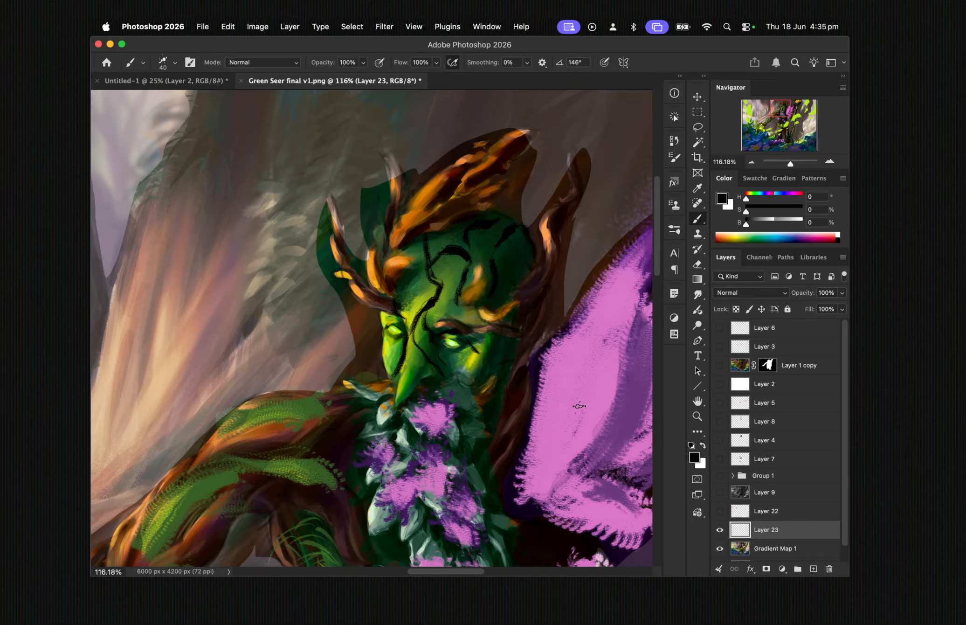
Hide the crack-line layer to compare the whole painting with and without it
left_click_drag(790, 163, 786, 166)
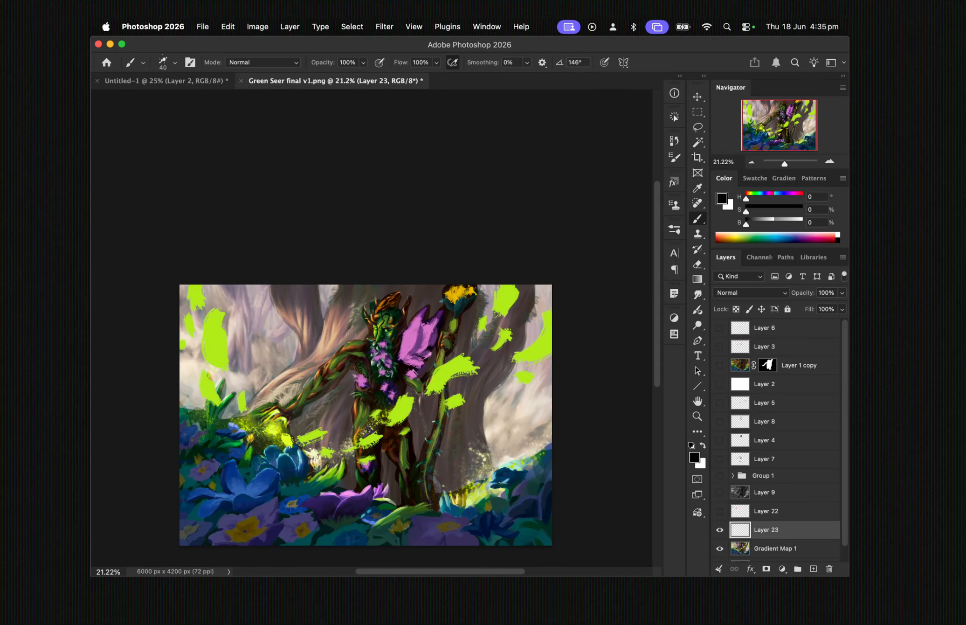
left_click(720, 529)
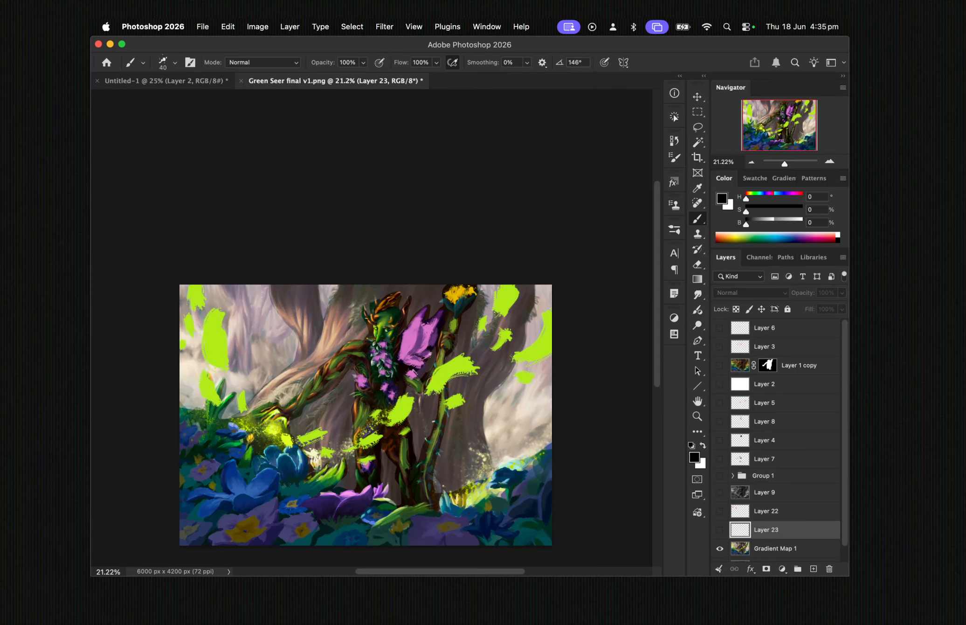